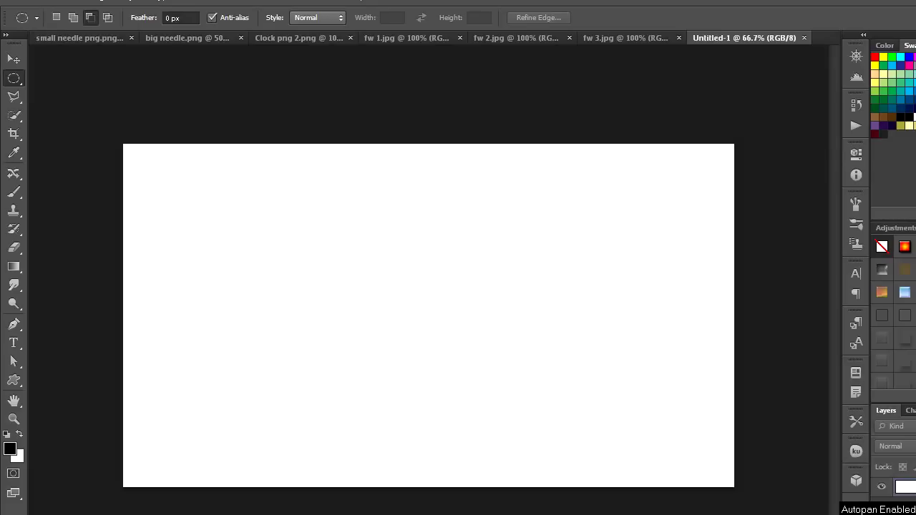
Fill the card with a red-to-dark-red radial gradient dragged from the centre outward
click(14, 267)
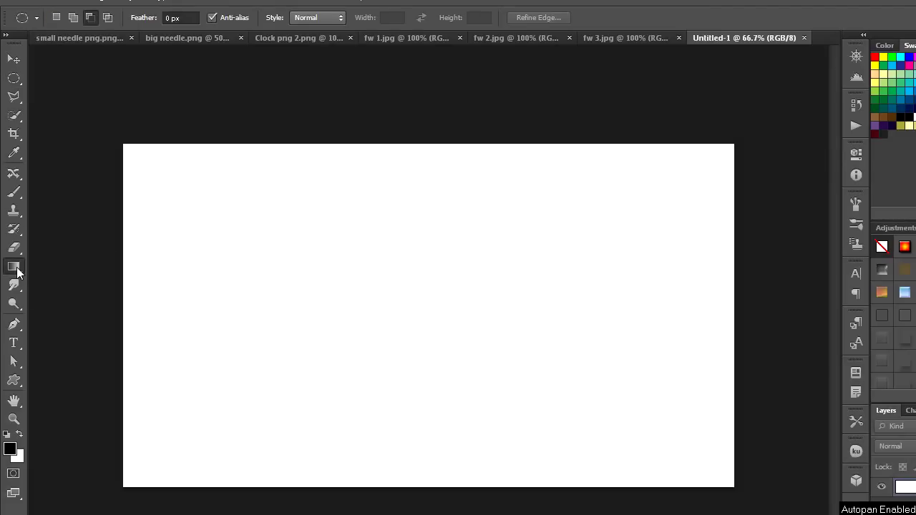
click(68, 266)
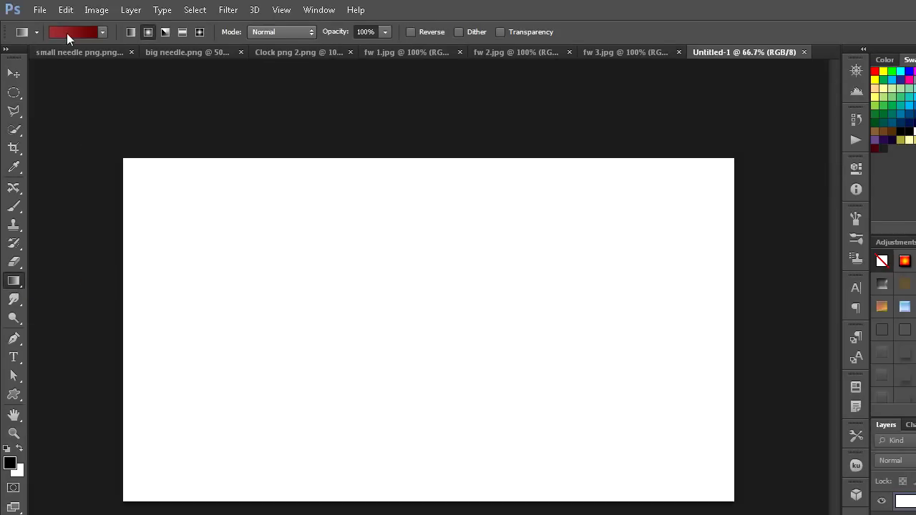
click(67, 33)
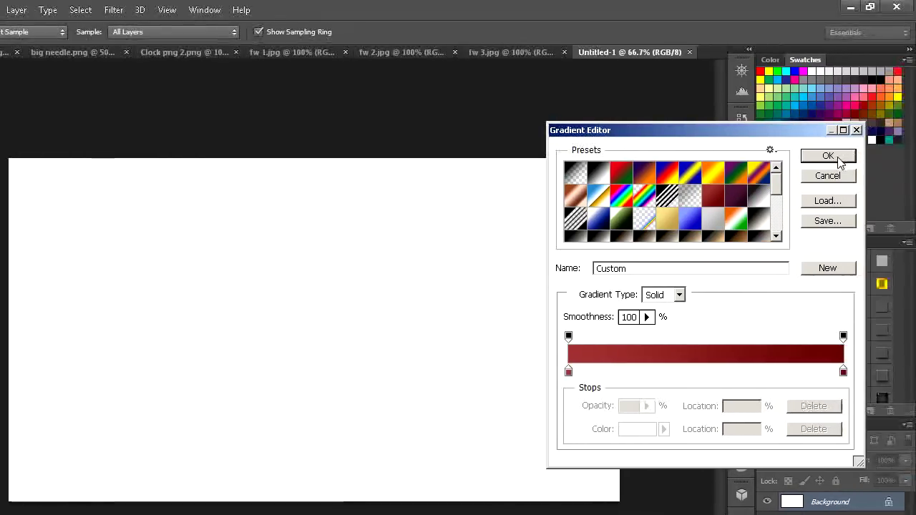
click(838, 156)
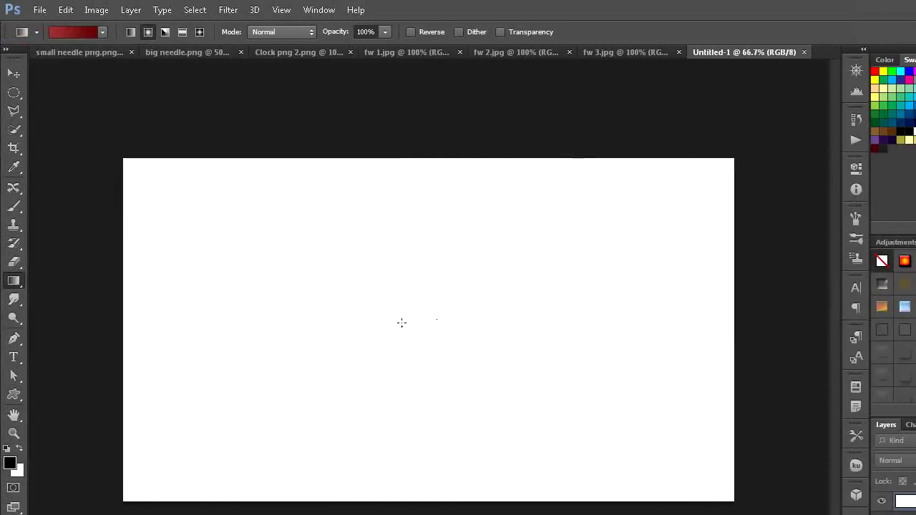
drag(401, 323, 778, 325)
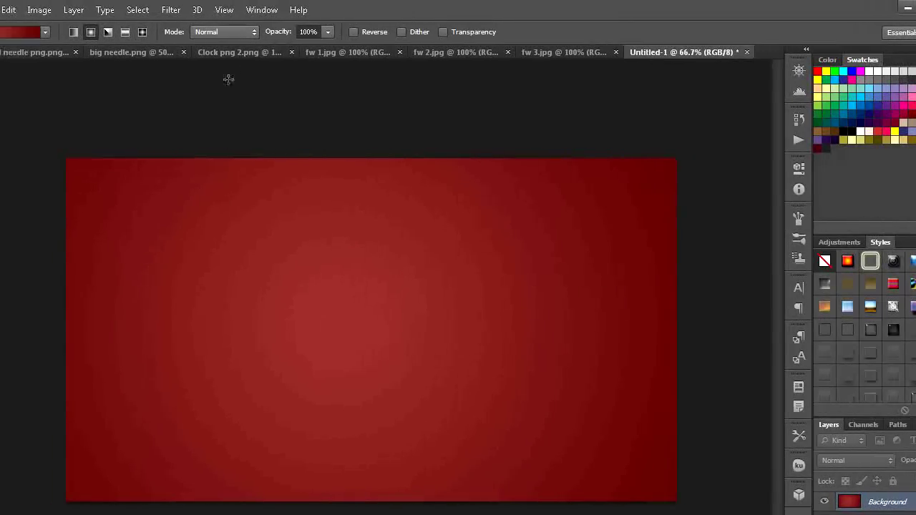
Copy the whole blue clock image from Clock png 2.png and paste it into Untitled-1 as Layer 1
click(247, 56)
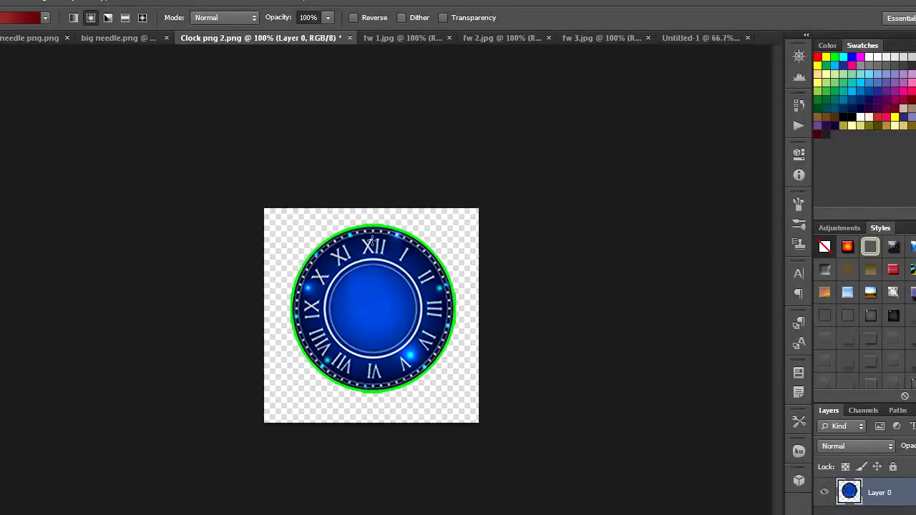
click(195, 11)
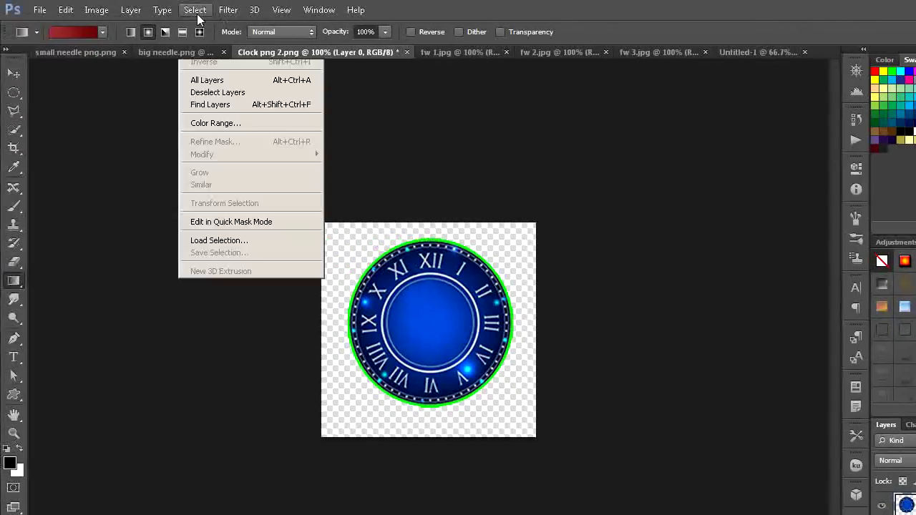
click(202, 27)
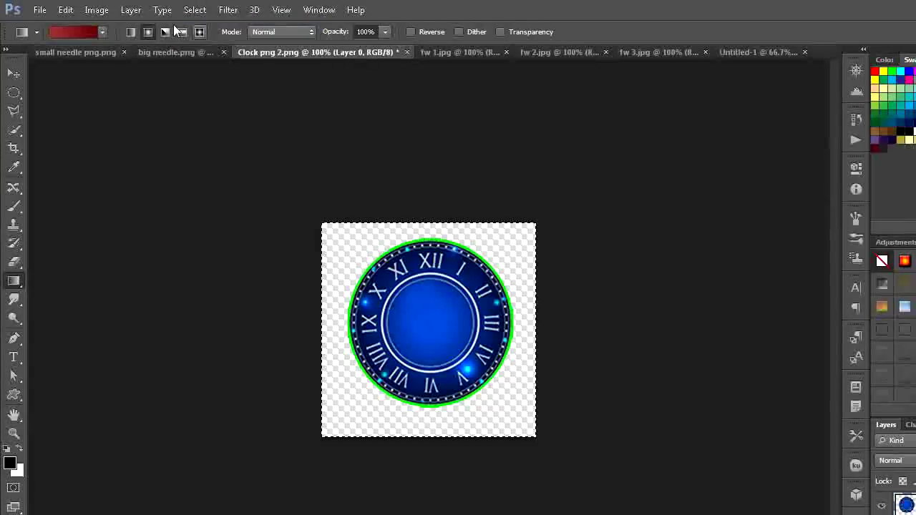
click(66, 10)
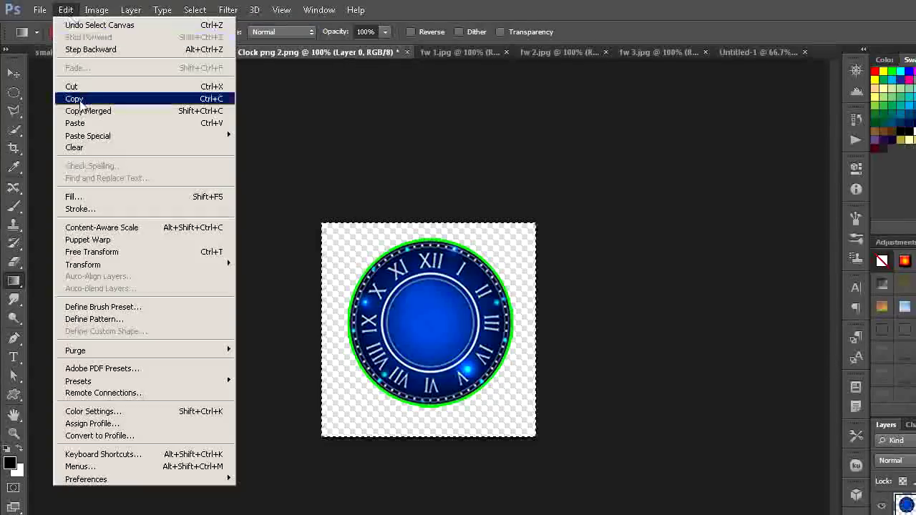
click(79, 100)
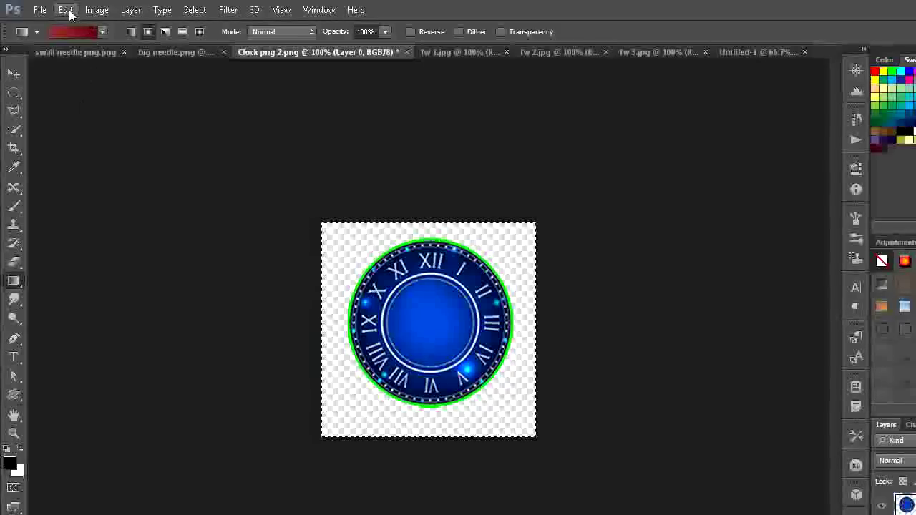
click(749, 52)
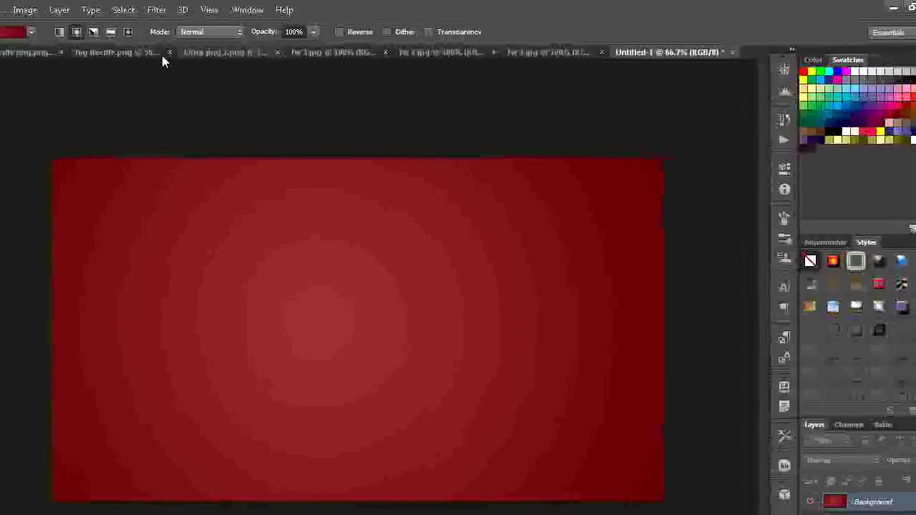
click(66, 10)
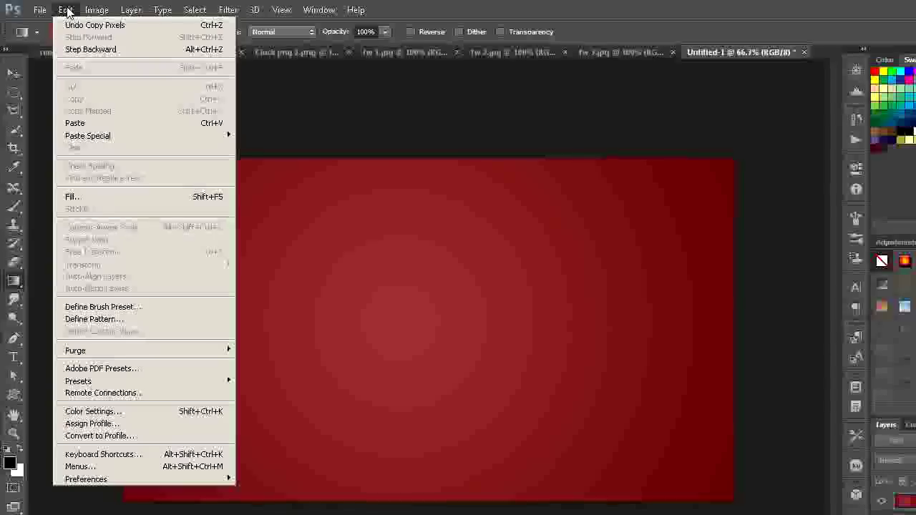
click(72, 124)
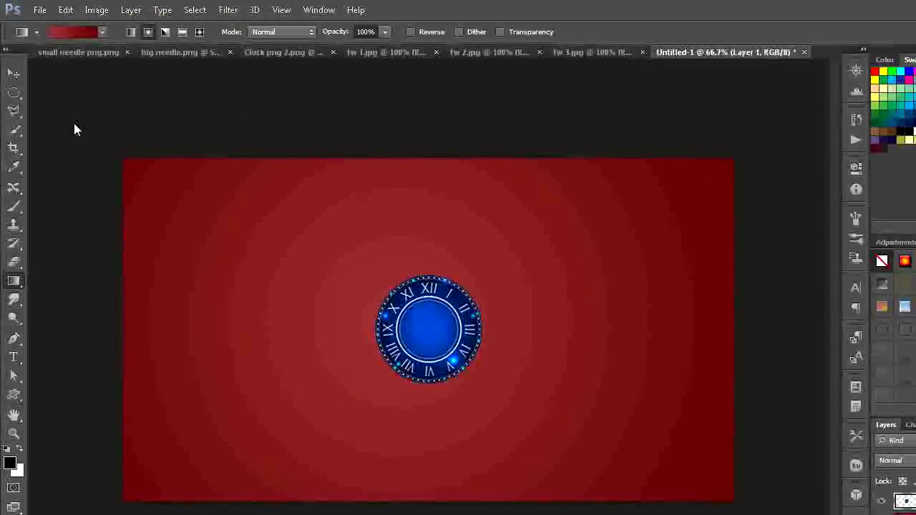
Zoom to 200% and add a horizontal guide at 50%
key(ctrl+plus)
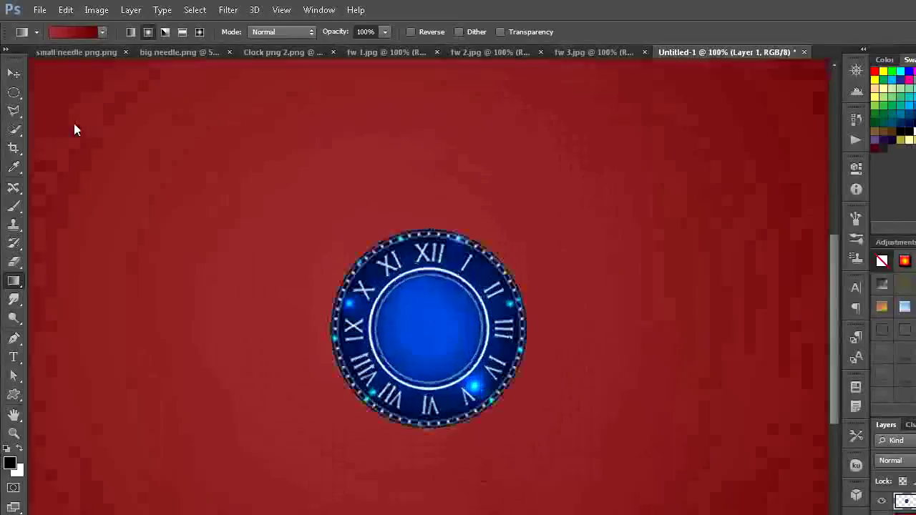
key(ctrl+plus)
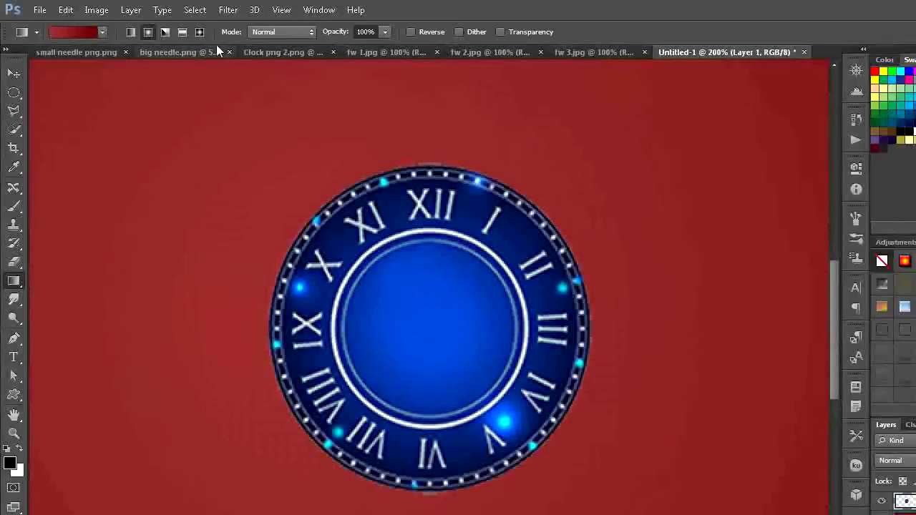
click(282, 11)
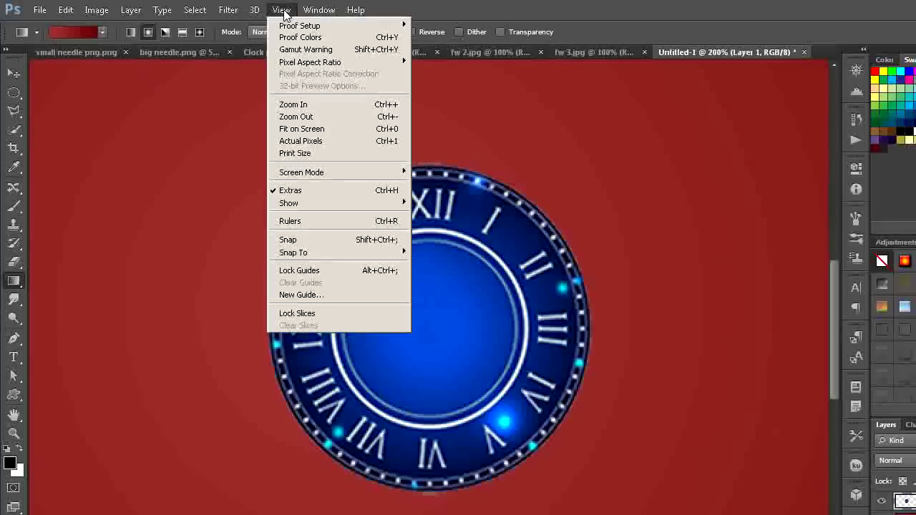
click(319, 296)
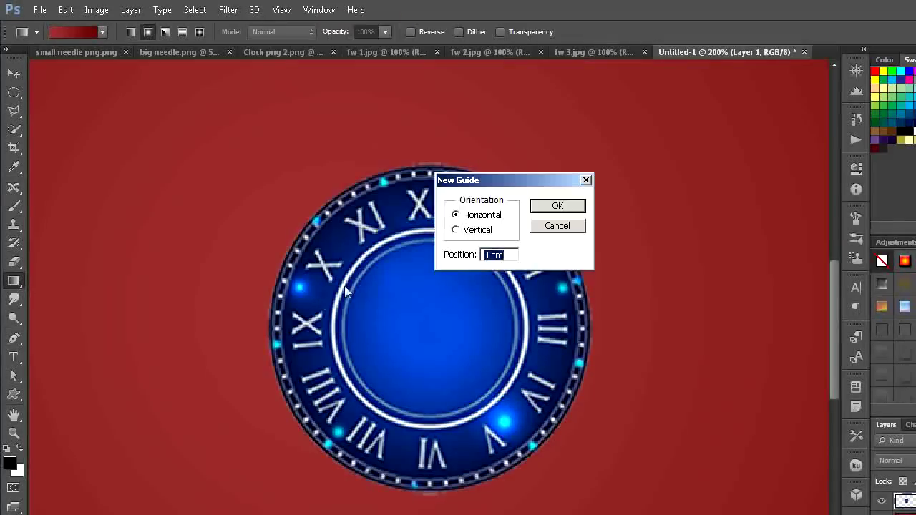
key(BackSpace)
text(50)
click(573, 208)
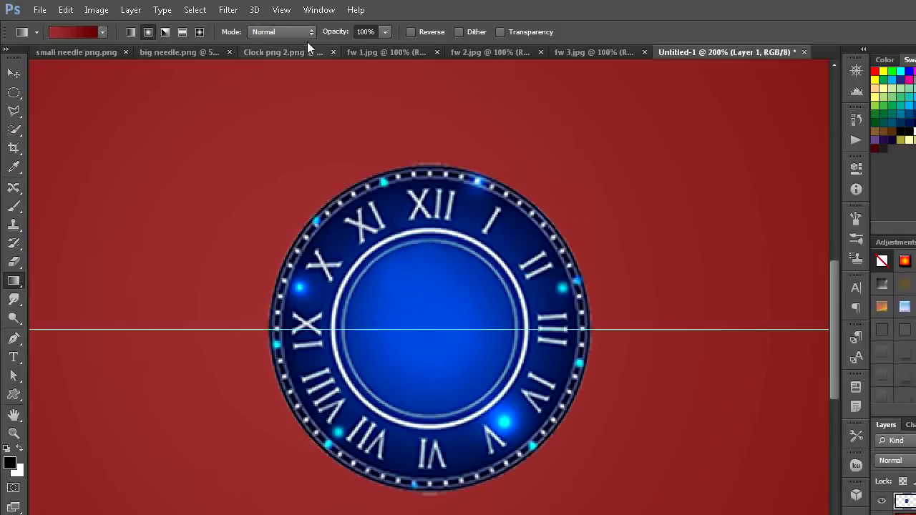
Add a vertical guide at 50%, then bring up small needle png.png
click(282, 10)
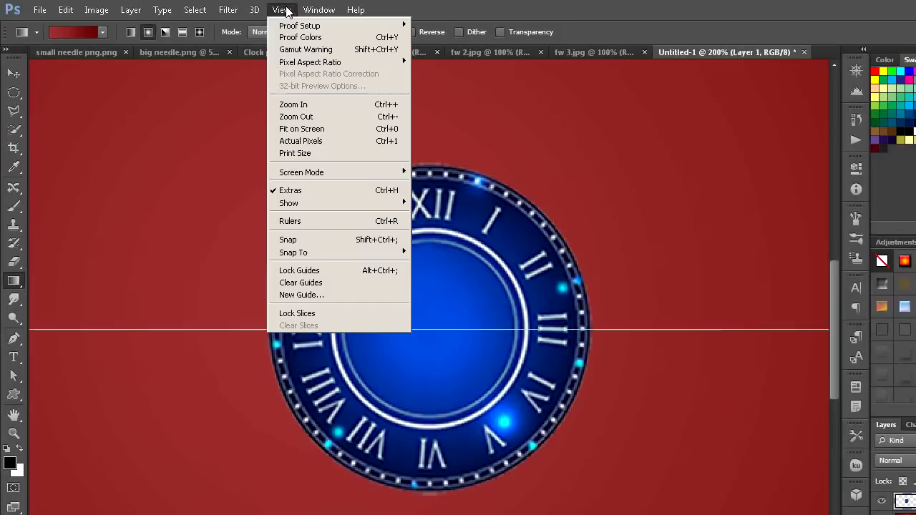
click(308, 295)
text(50)
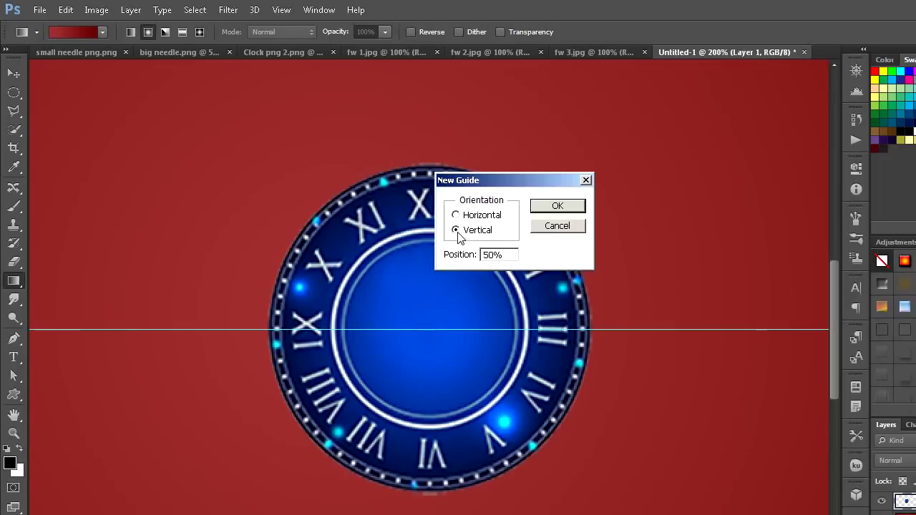
click(553, 207)
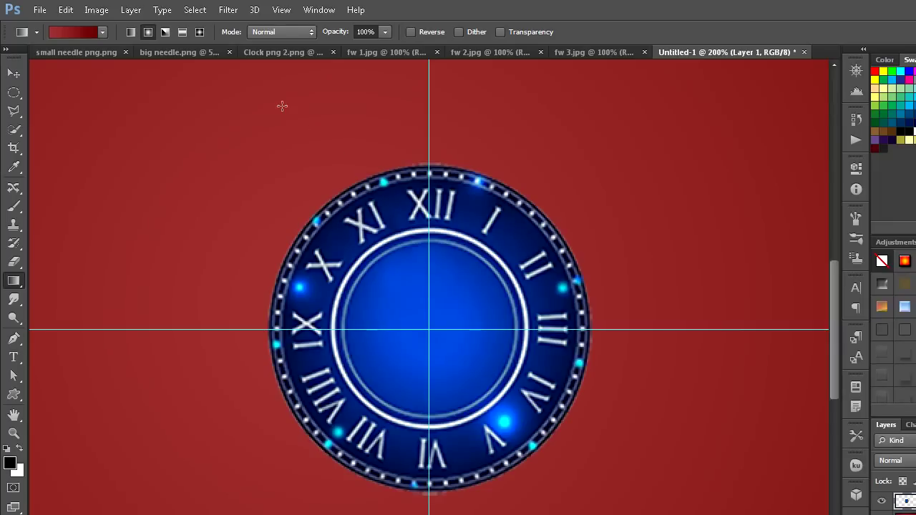
click(108, 51)
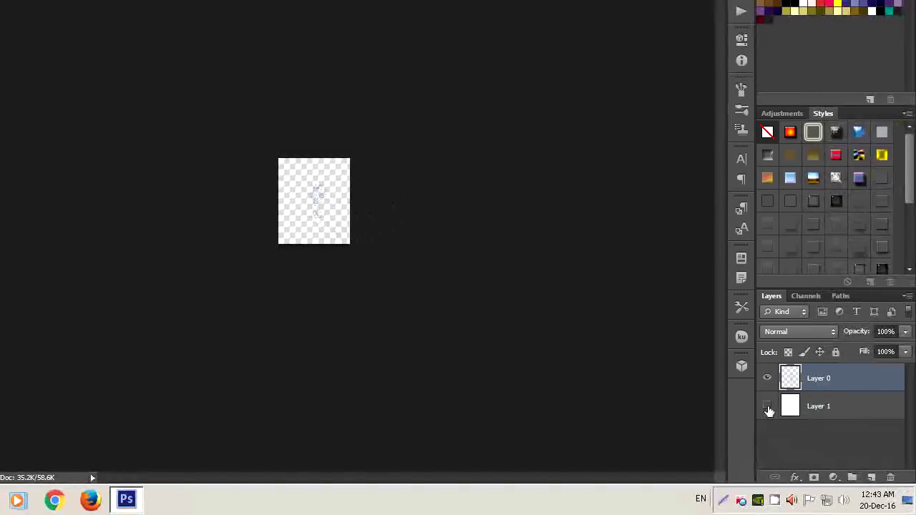
Select all of the small needle image and copy it
click(767, 407)
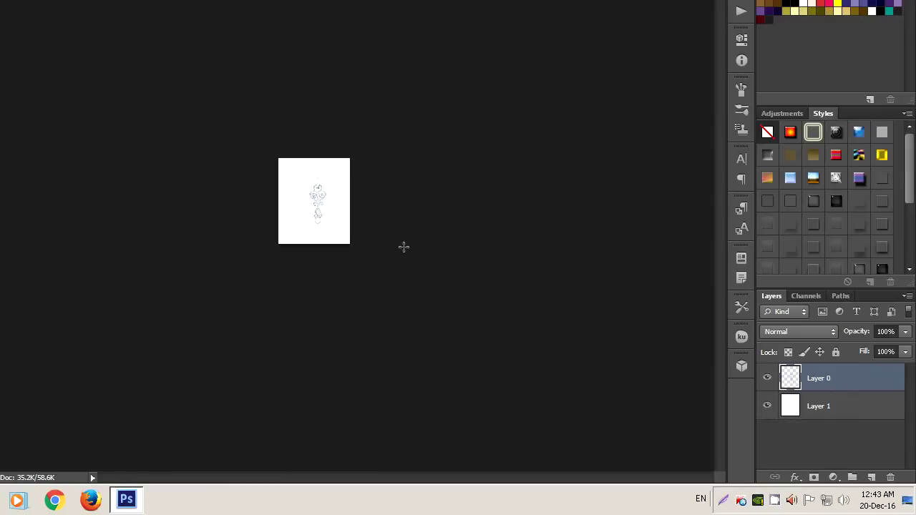
click(768, 406)
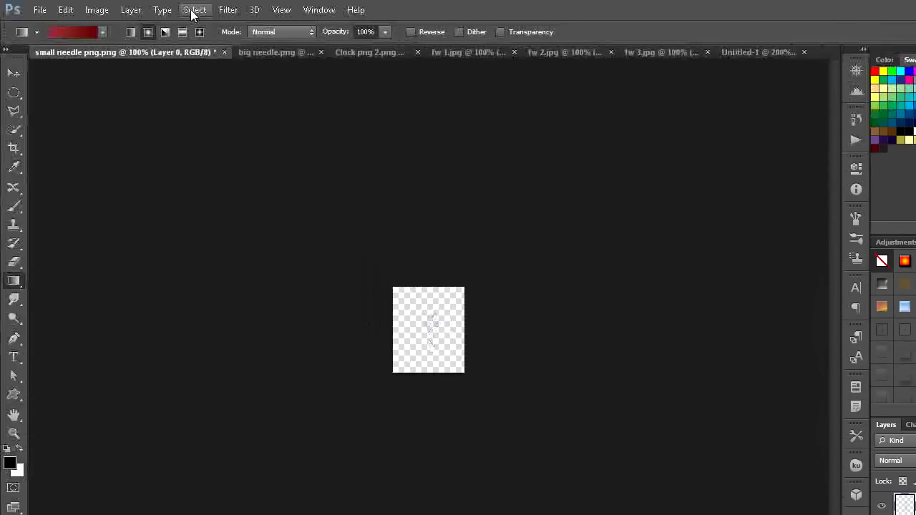
click(195, 10)
click(196, 25)
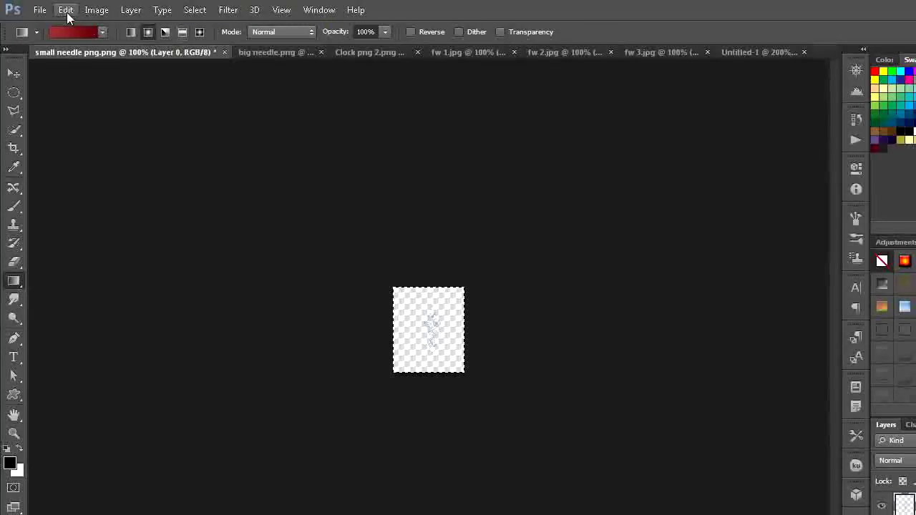
click(69, 11)
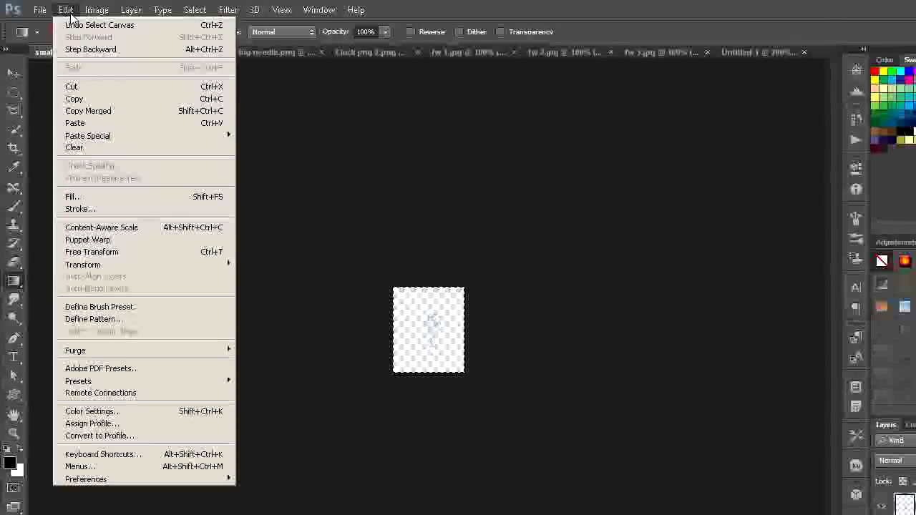
click(75, 99)
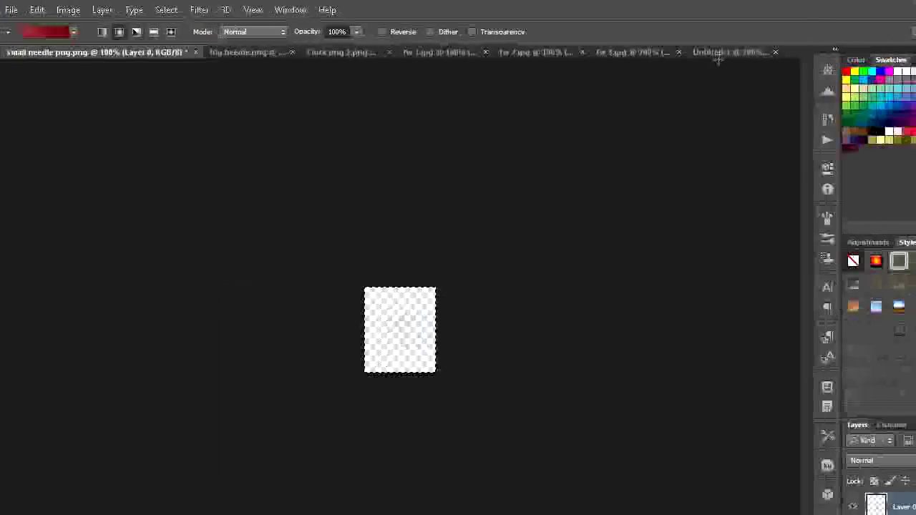
Paste the needle into the card as Layer 2 and move its base to the clock centre, pointing at XII
click(680, 54)
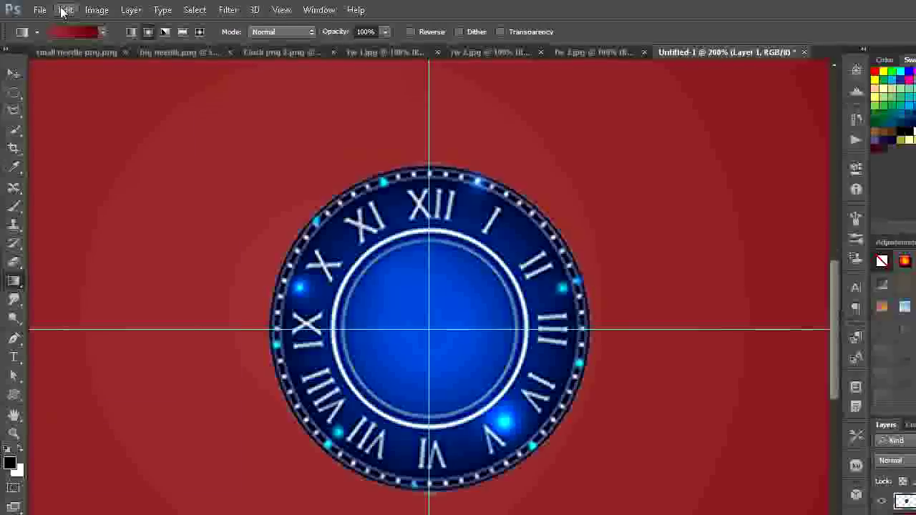
click(65, 10)
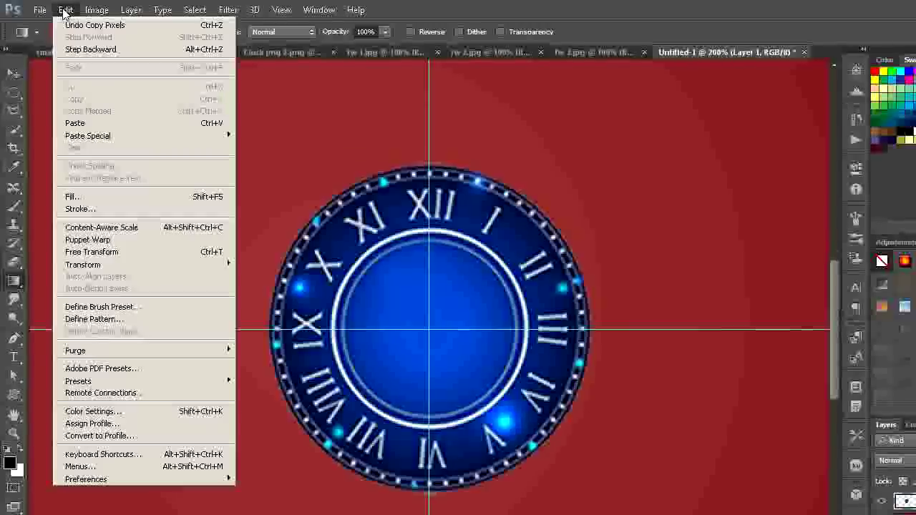
click(83, 127)
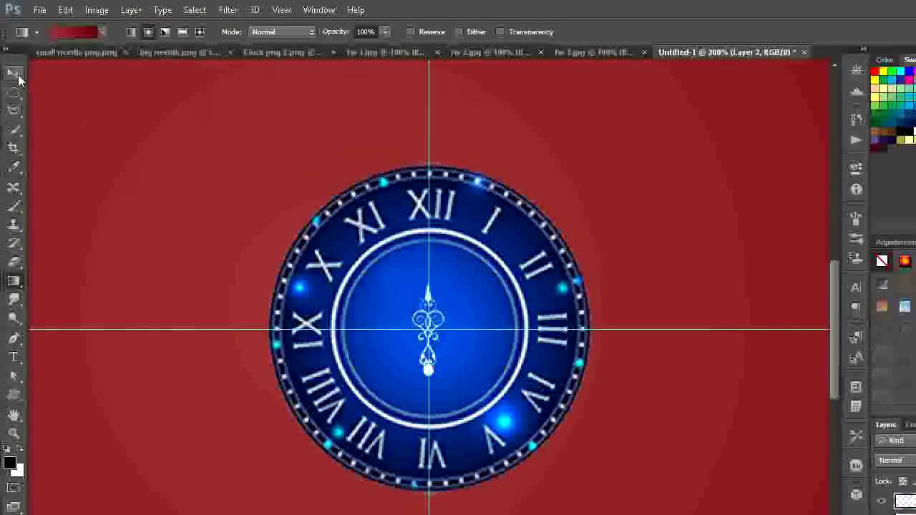
click(15, 74)
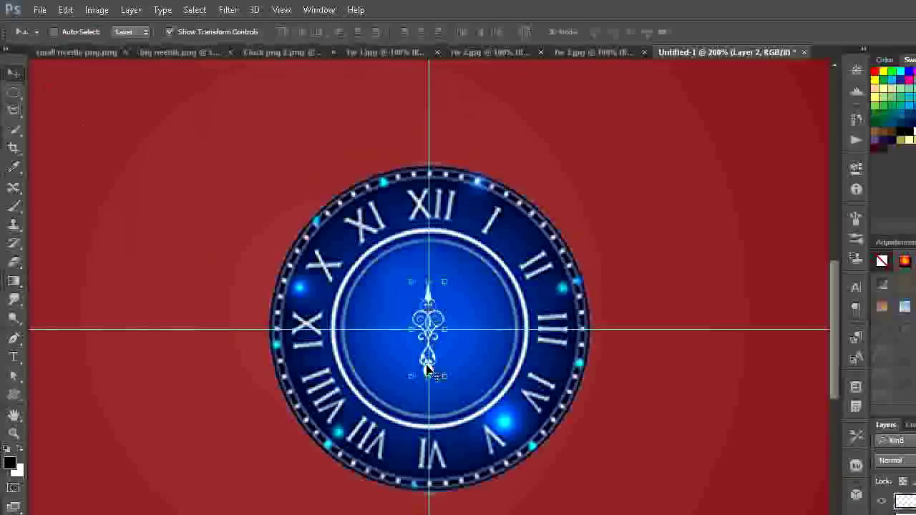
drag(428, 368, 427, 329)
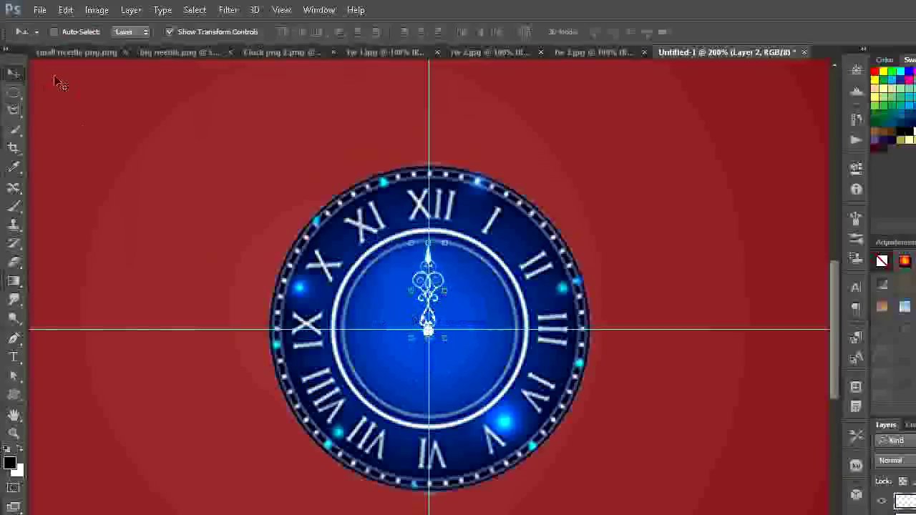
click(15, 93)
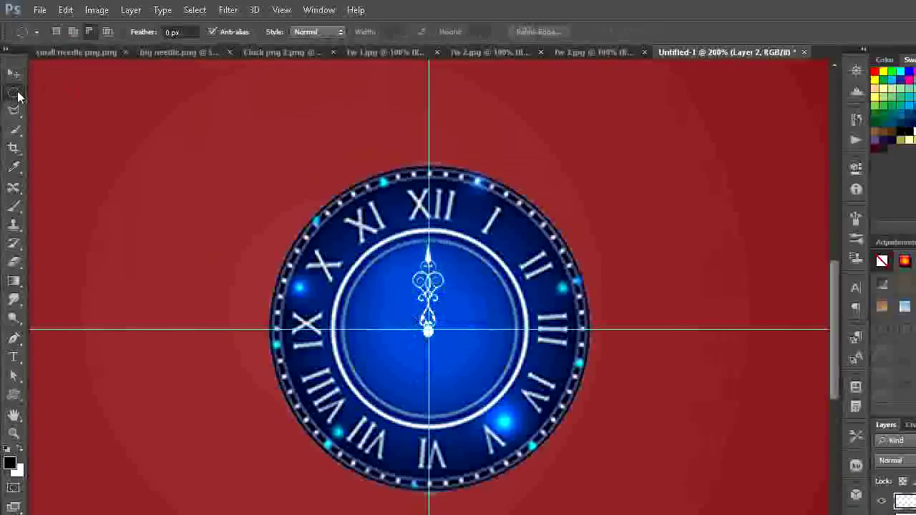
Copy the whole big needle.png image and paste it onto the card as Layer 3
drag(18, 97, 68, 108)
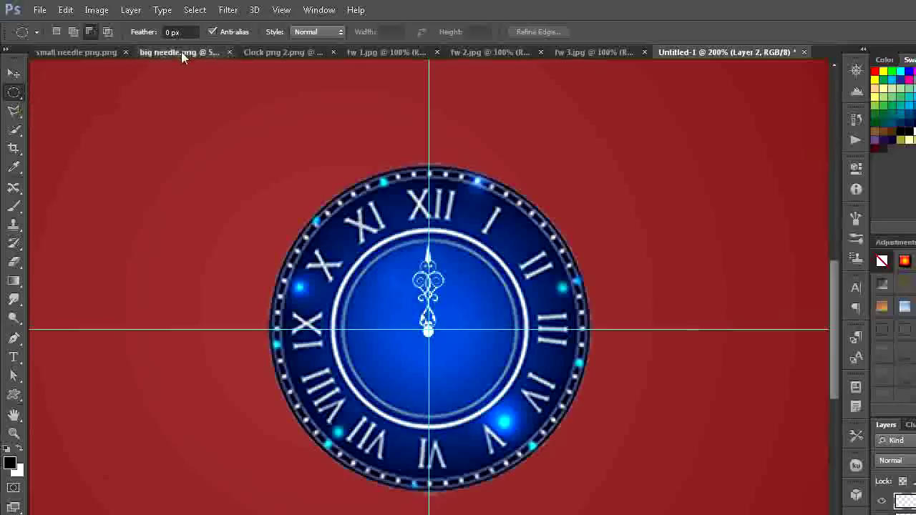
click(181, 51)
click(193, 12)
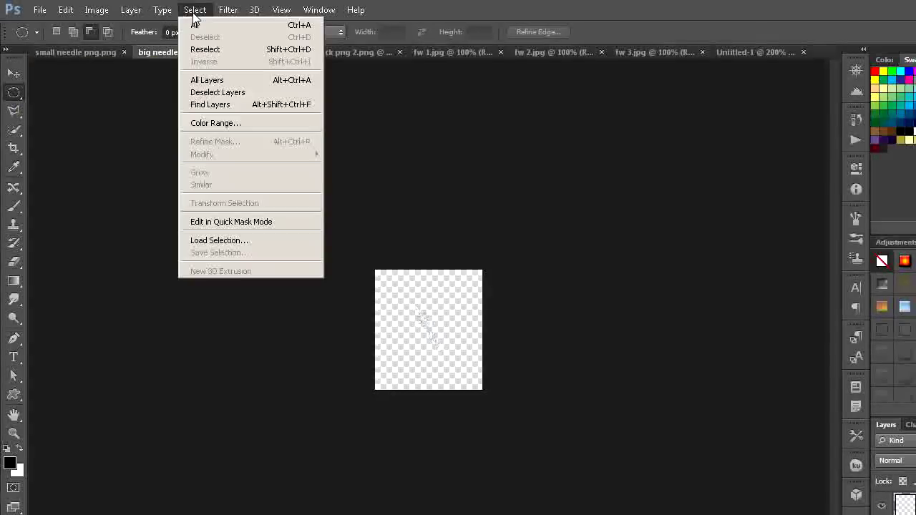
click(195, 25)
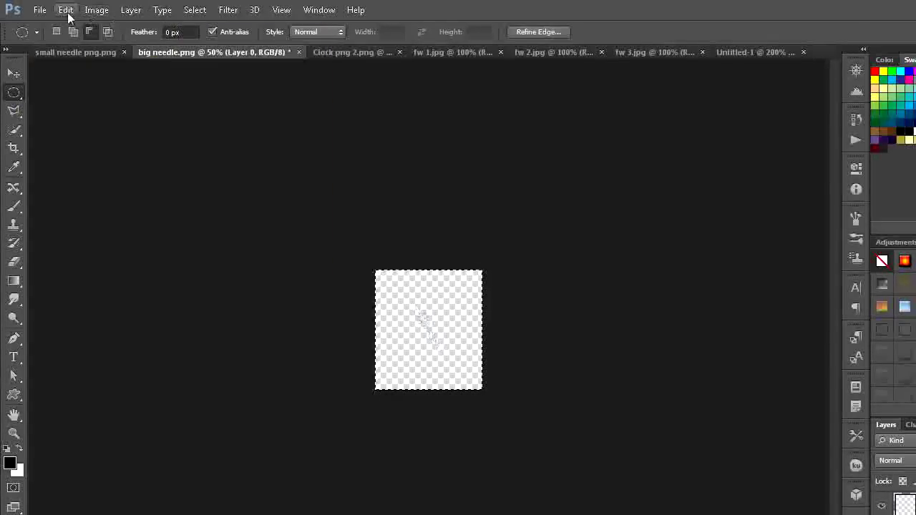
click(66, 11)
click(79, 99)
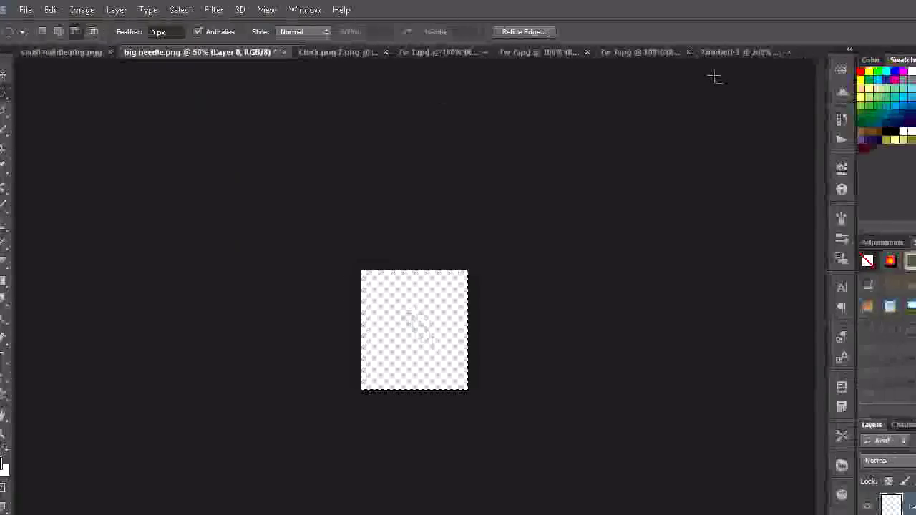
click(673, 54)
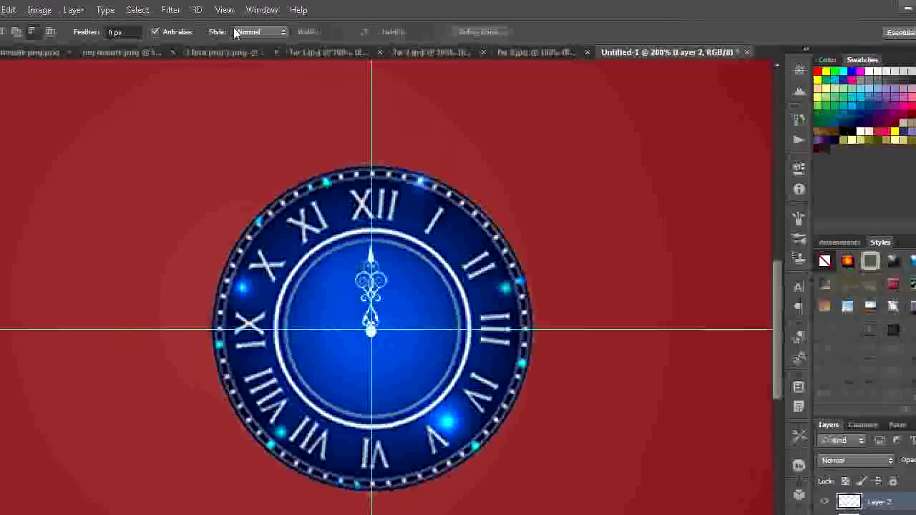
click(66, 11)
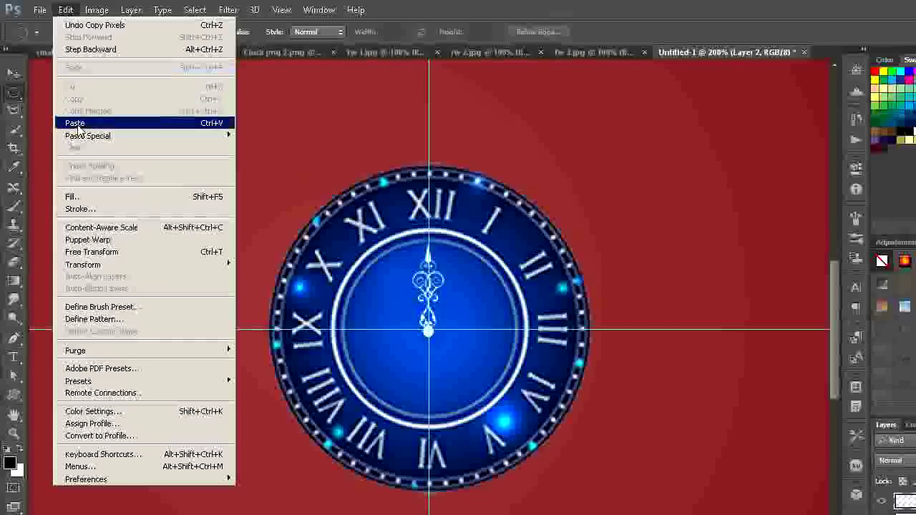
click(77, 121)
Shrink and position the big needle to fit the clock, then clear the guides
key(v)
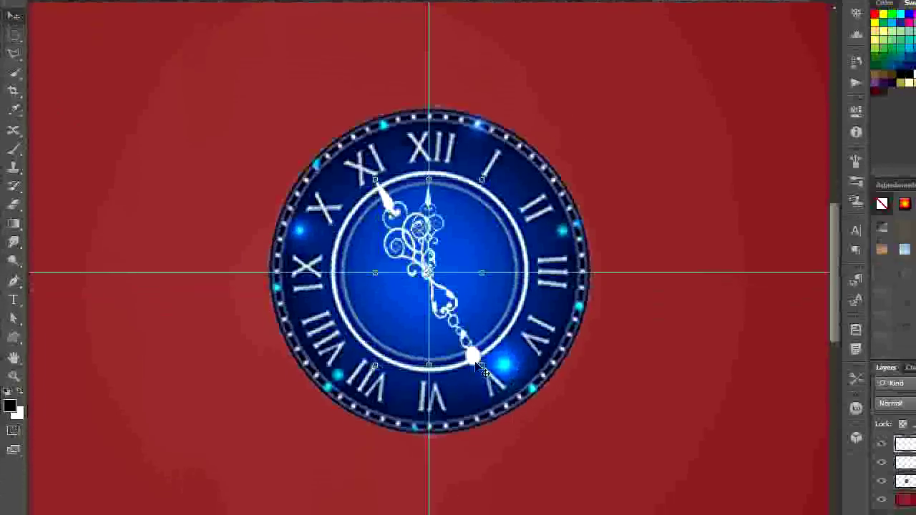
drag(482, 365, 428, 274)
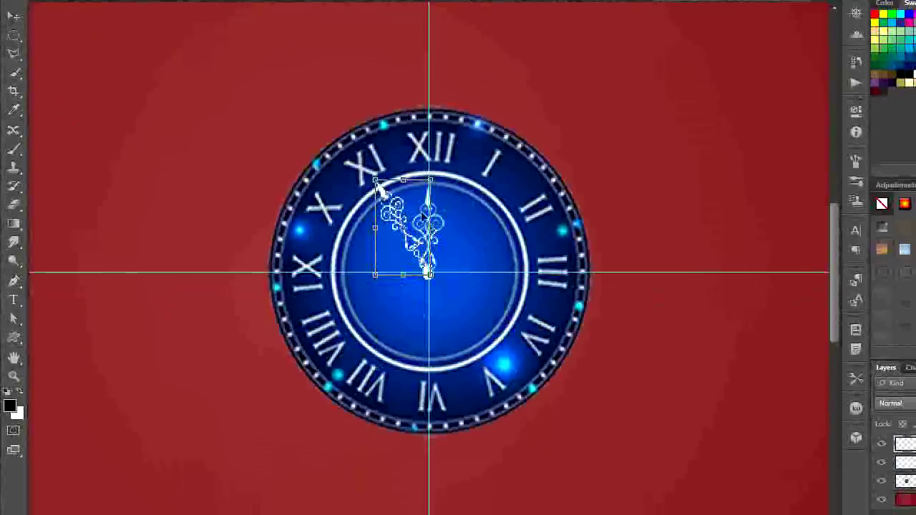
drag(413, 213, 417, 218)
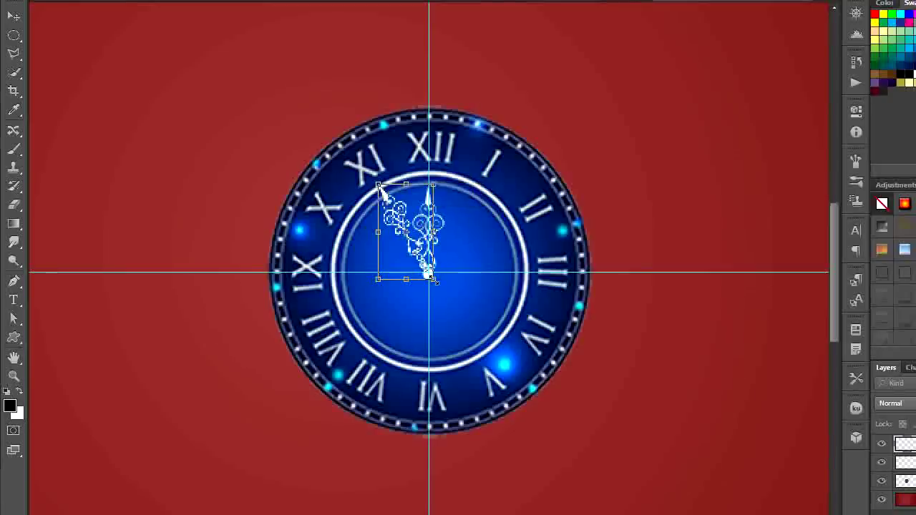
drag(434, 281, 425, 263)
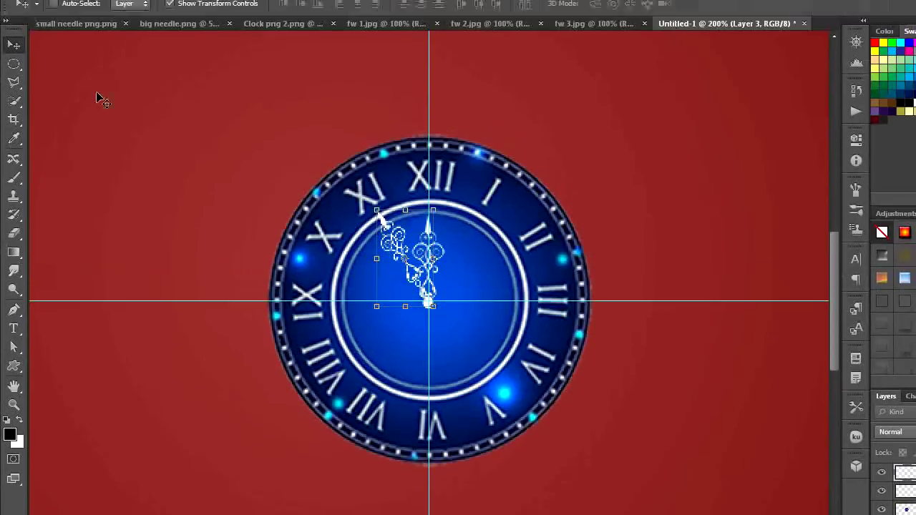
click(15, 94)
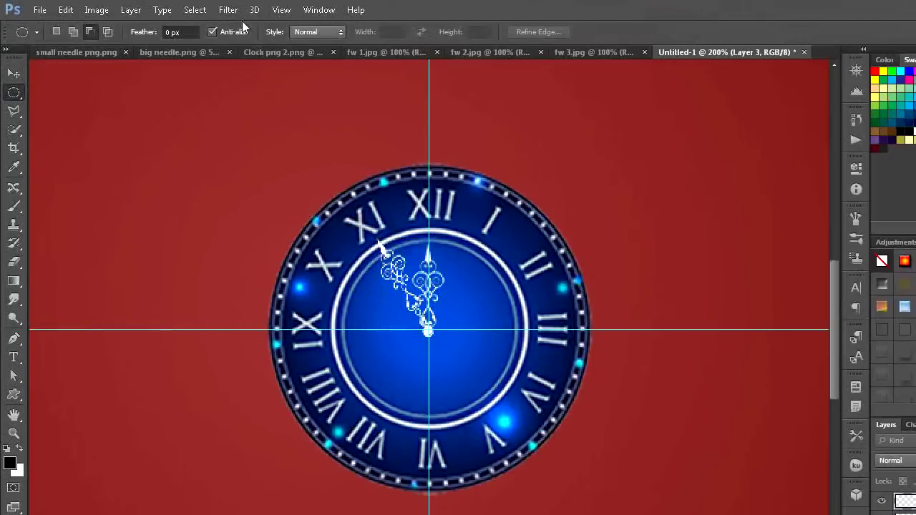
click(285, 14)
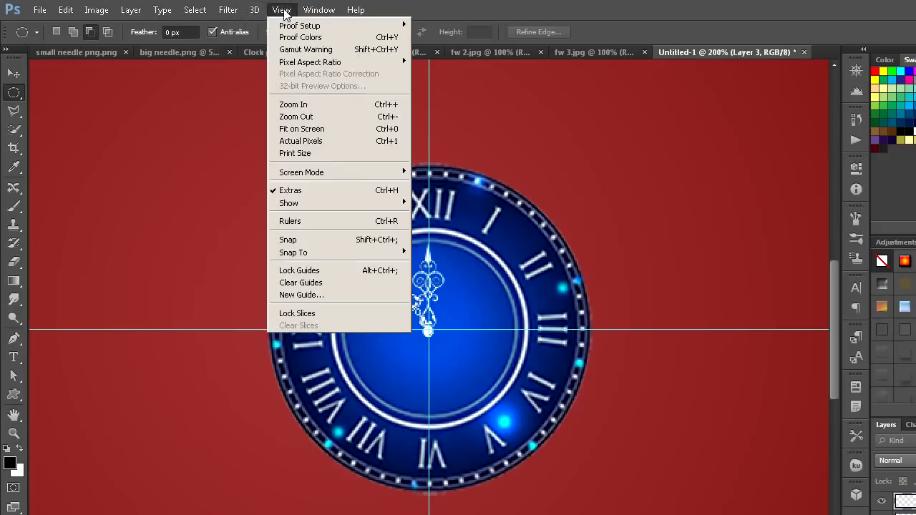
click(301, 283)
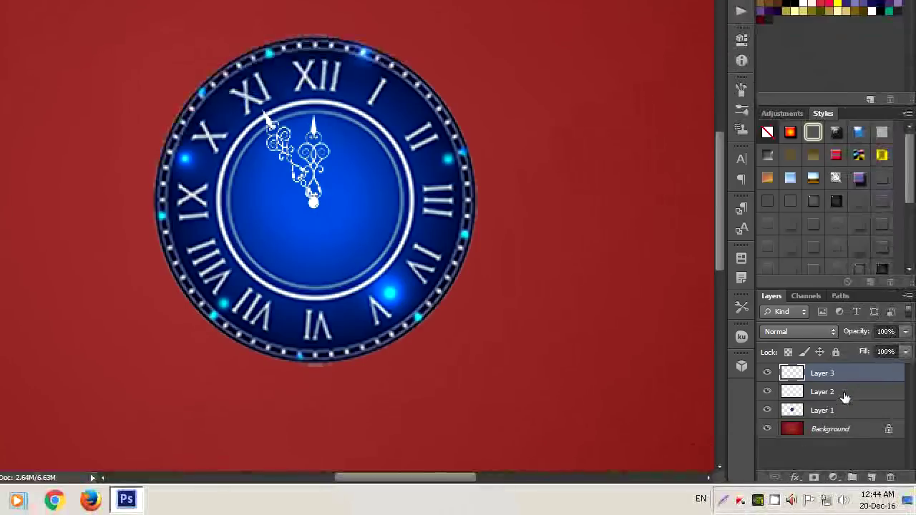
Merge the clock face Layer 1 and upright needle Layer 2 into a single Layer 2
click(845, 395)
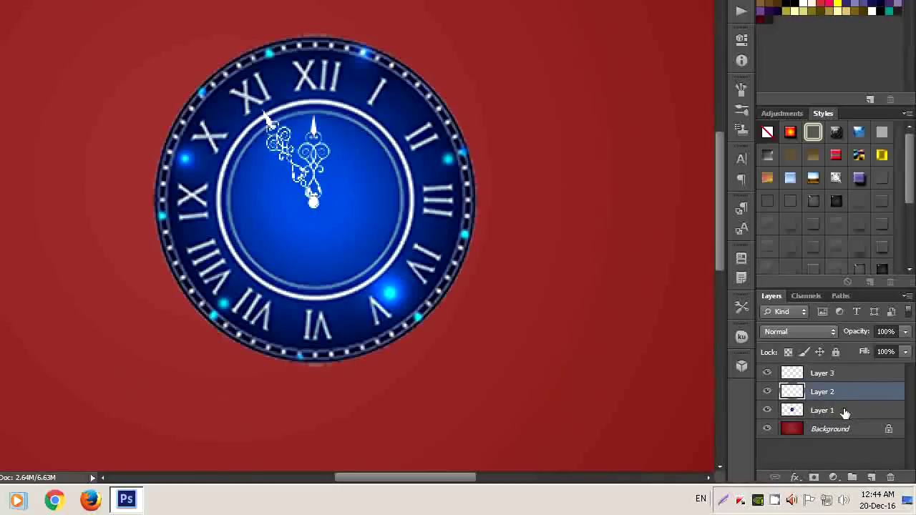
ctrl+click(844, 413)
right_click(845, 413)
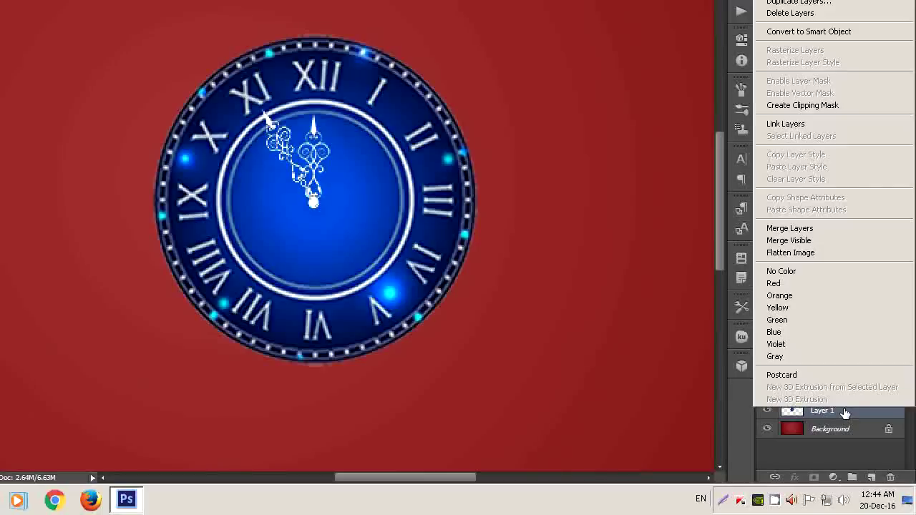
click(800, 229)
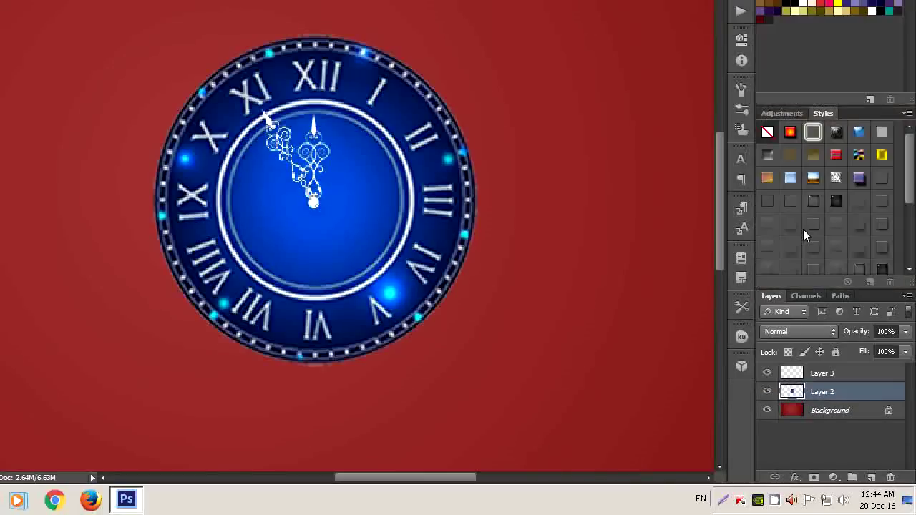
click(856, 375)
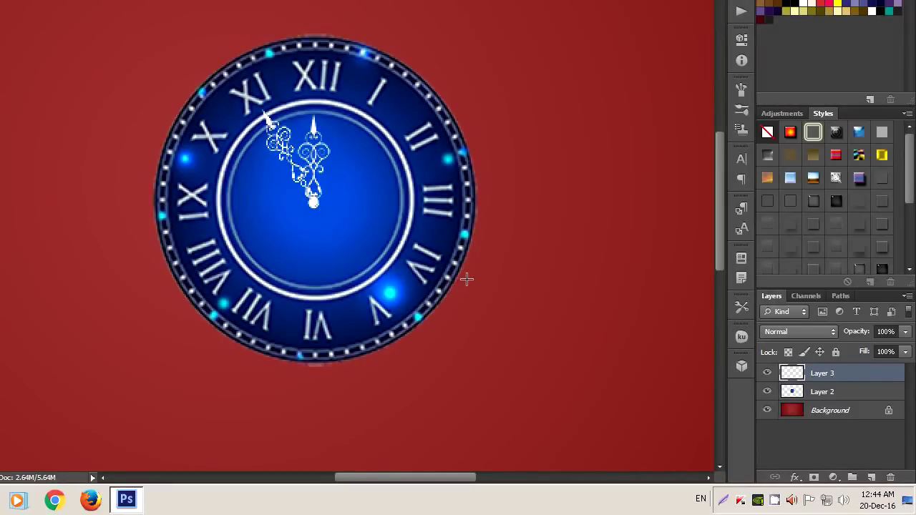
Duplicate the big needle layer, rotate the copy about 8.7° clockwise, recentre it and apply
key(ctrl+j)
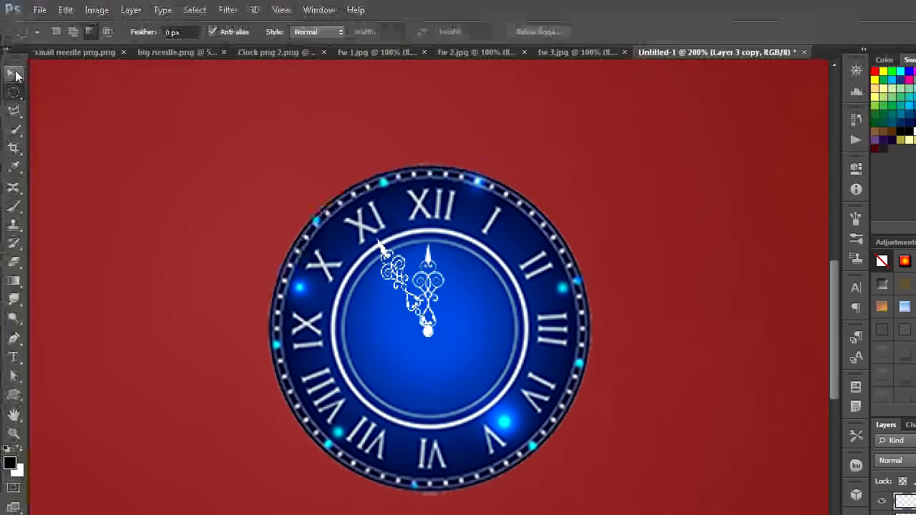
click(14, 73)
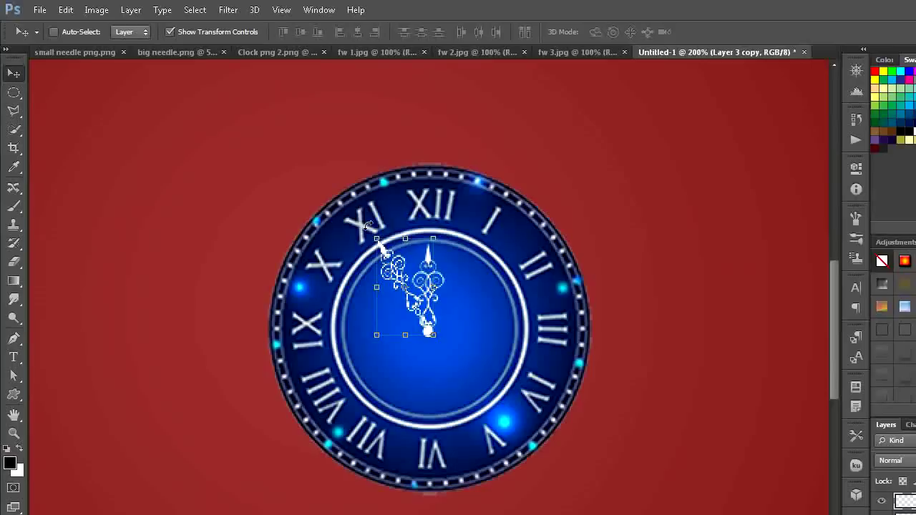
click(368, 226)
drag(368, 226, 380, 226)
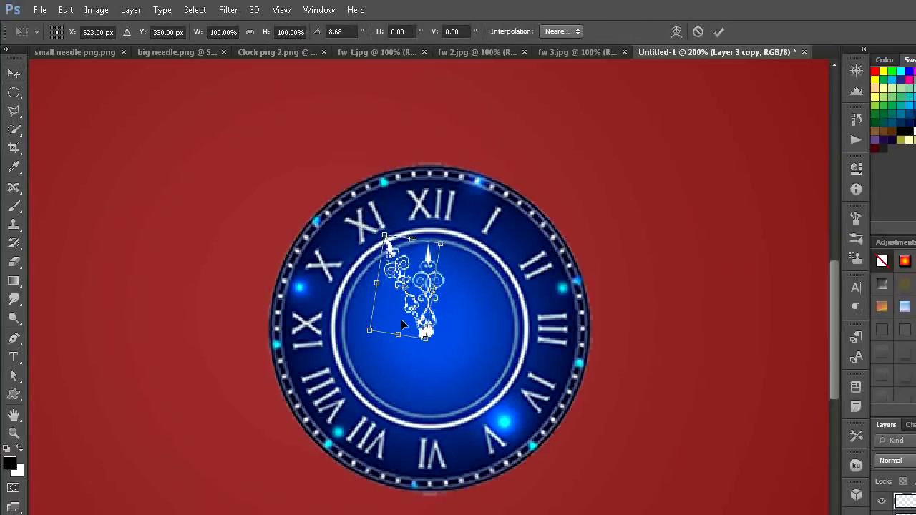
drag(403, 319, 406, 318)
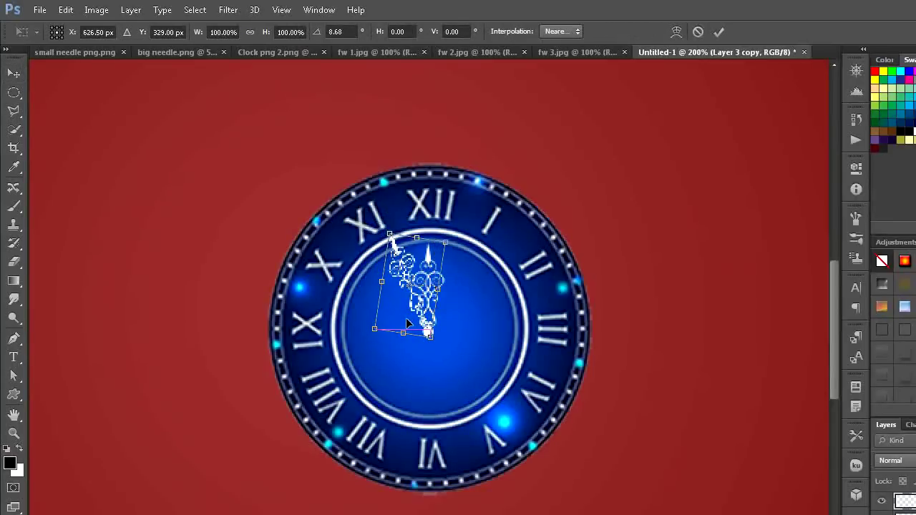
click(14, 93)
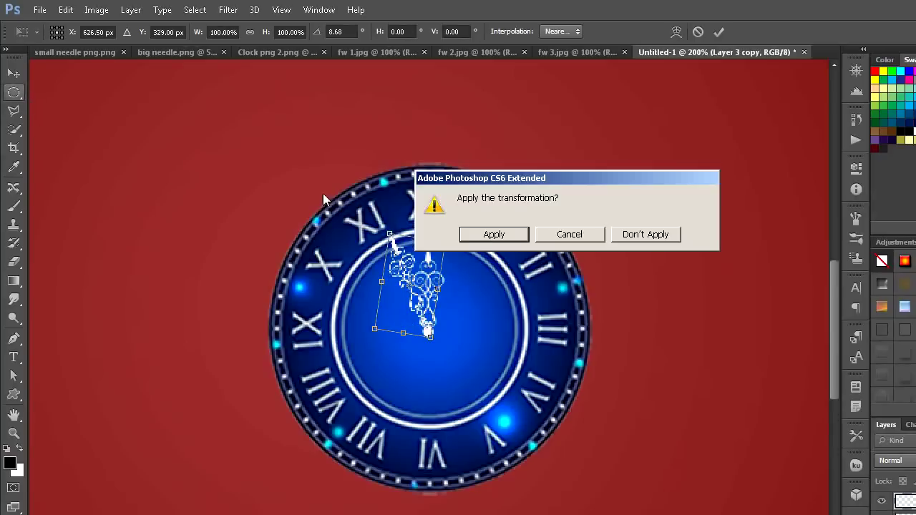
click(481, 238)
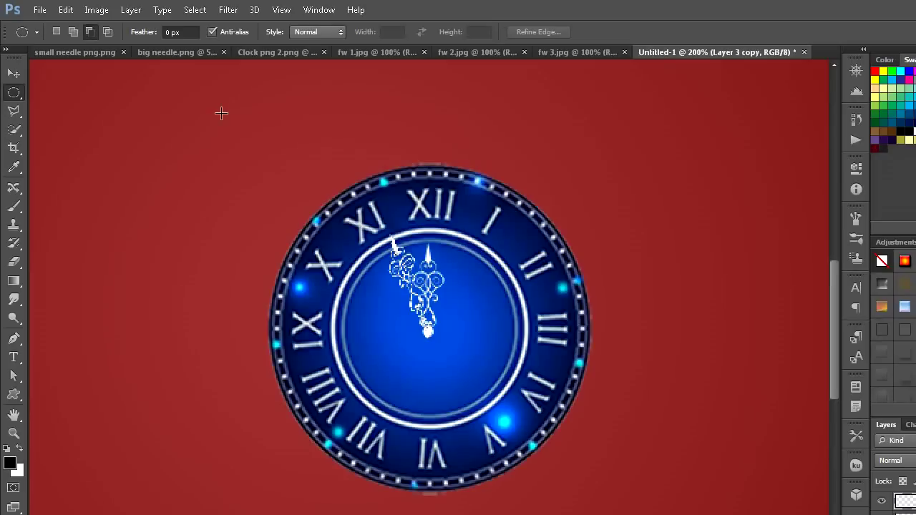
Duplicate the rotated needle again, rotate it to 7°, recentre it and apply
key(ctrl+j)
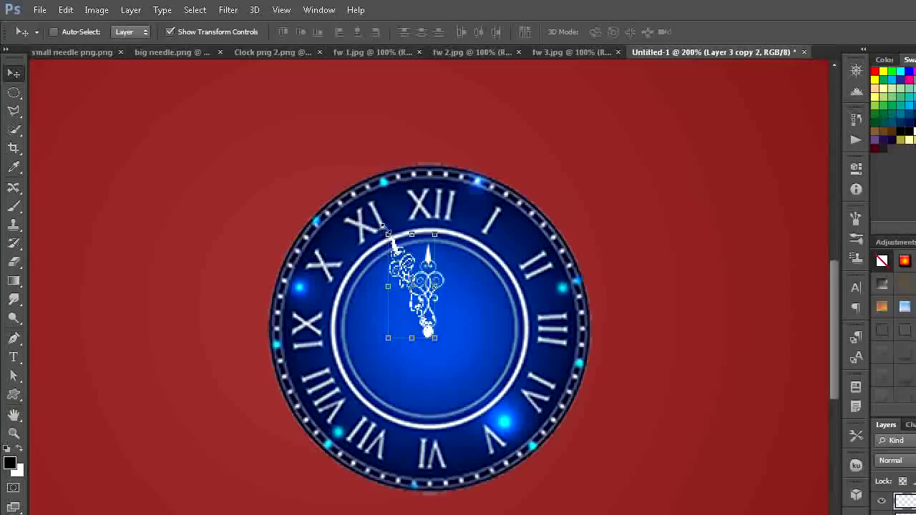
drag(387, 224, 398, 230)
drag(405, 291, 412, 289)
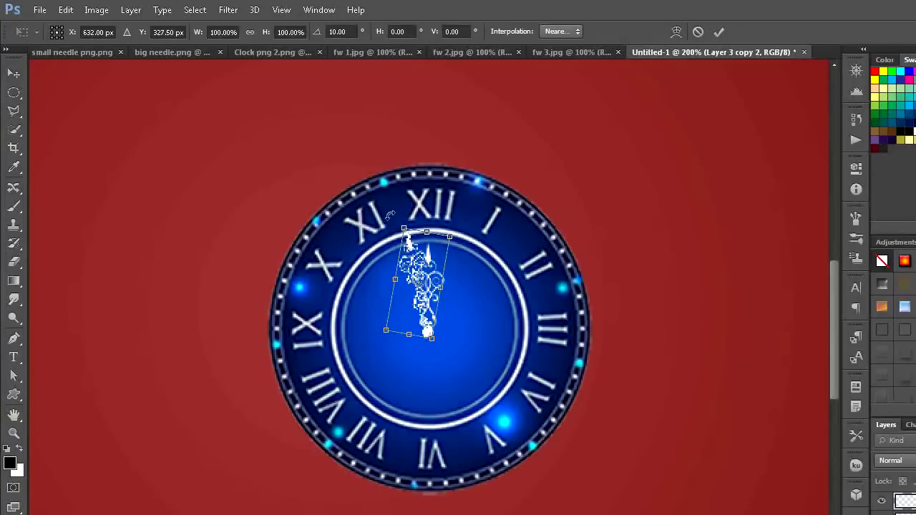
drag(390, 215, 387, 215)
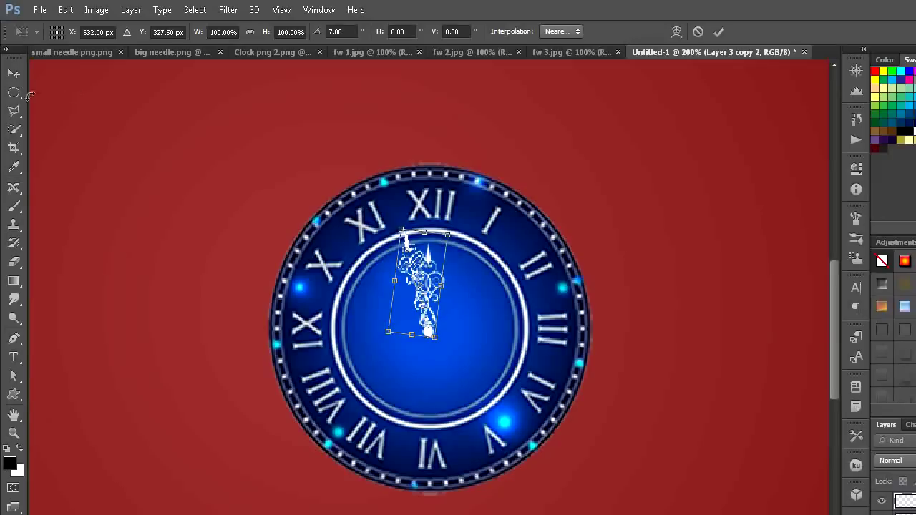
click(14, 94)
click(483, 238)
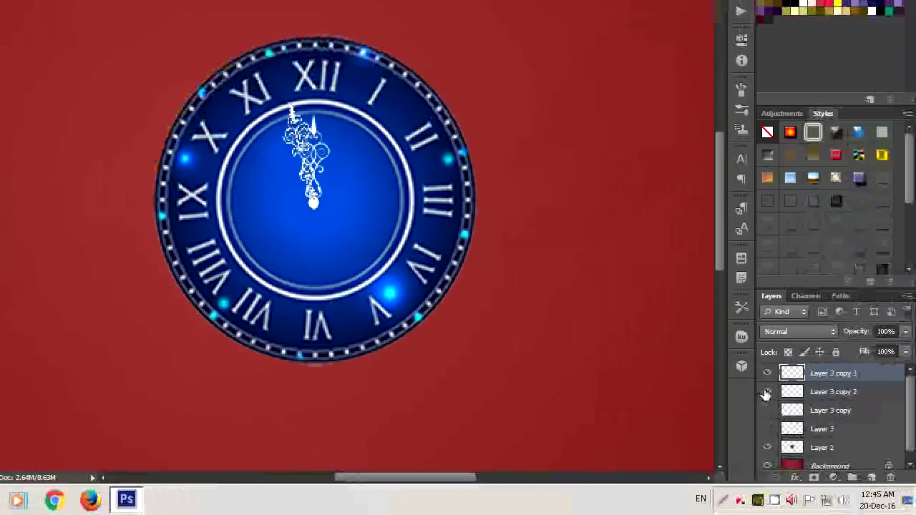
Hide Layer 3 copy 2 and reset the current hand copy upright, nudging it into place
click(767, 393)
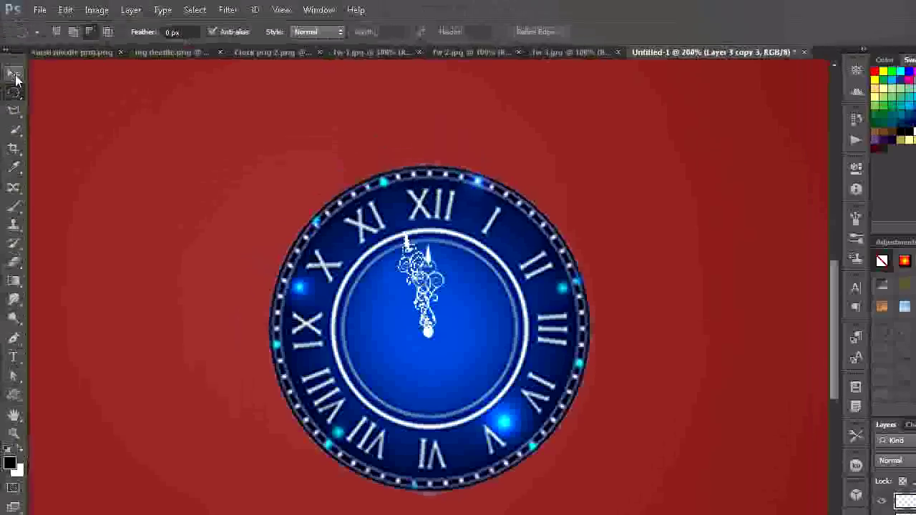
click(13, 73)
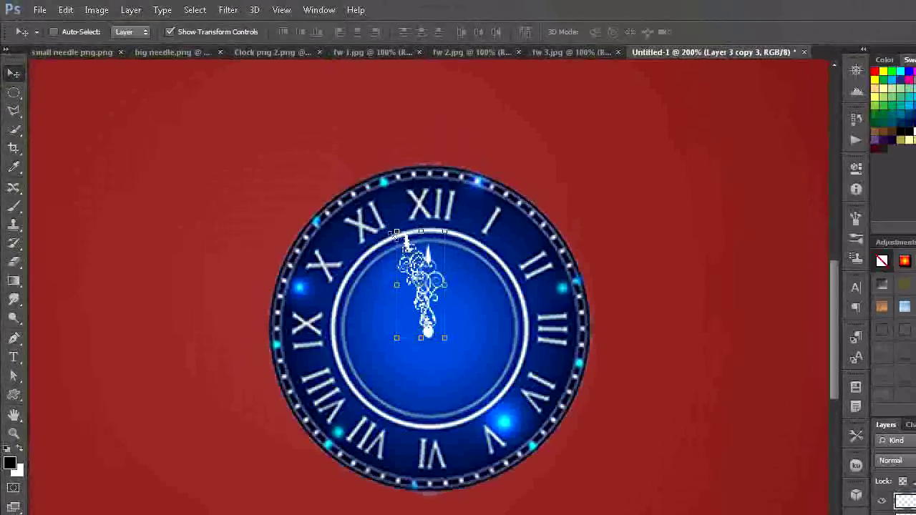
click(393, 219)
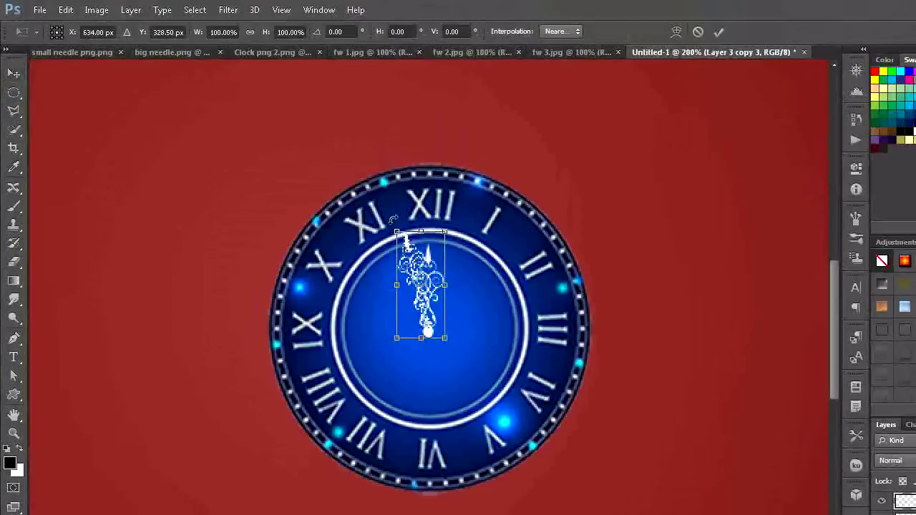
drag(395, 219, 421, 295)
key(Escape)
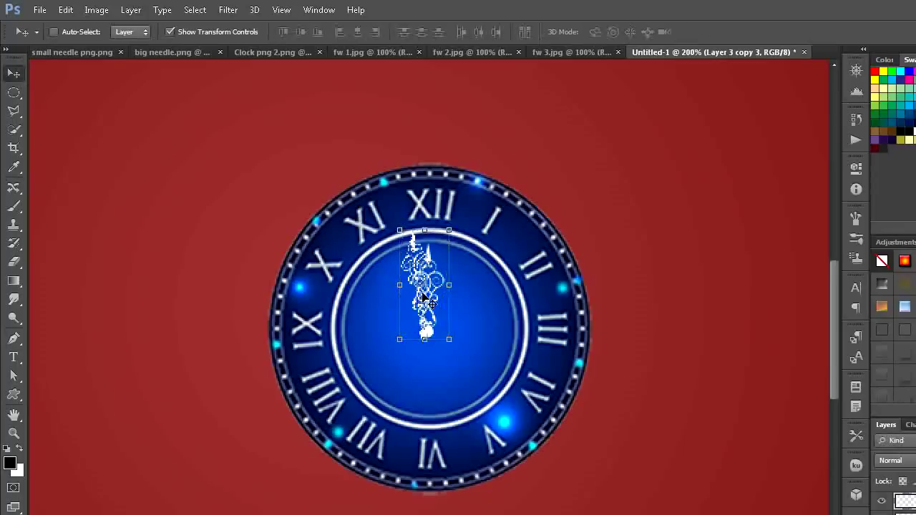
drag(407, 334, 411, 330)
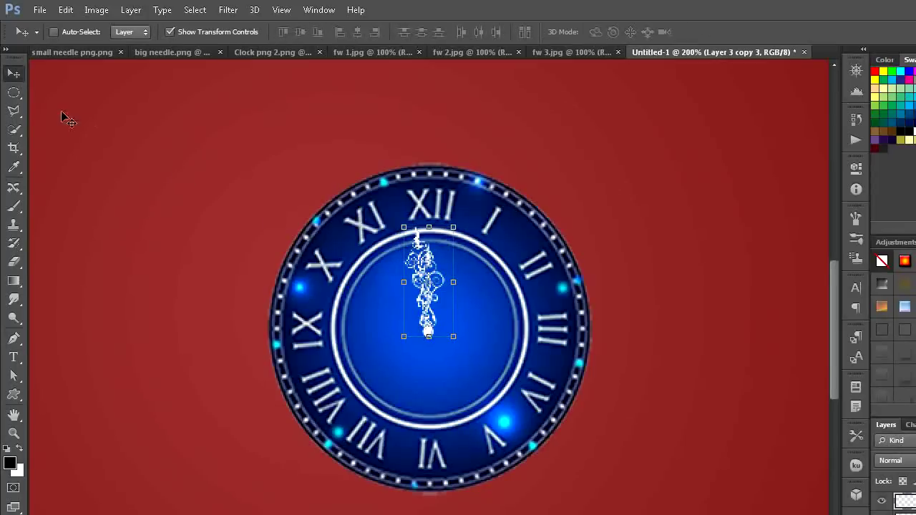
click(12, 95)
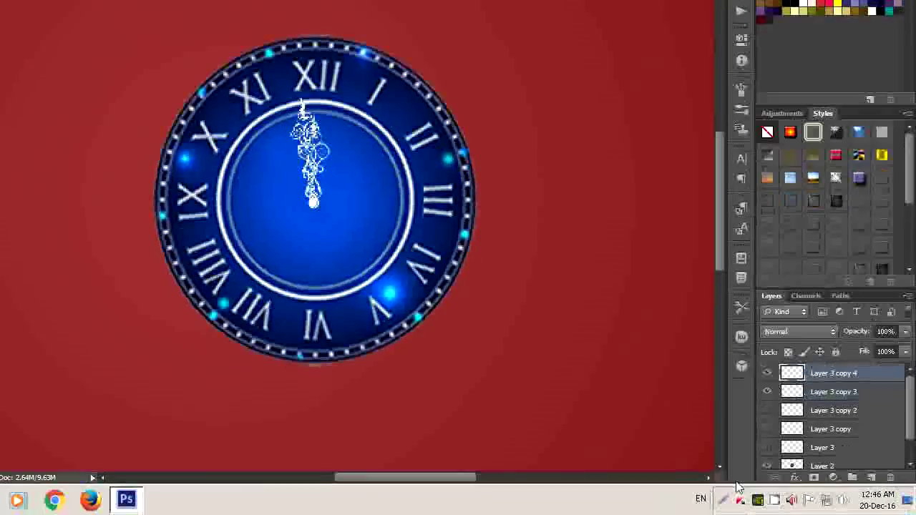
Hide Layer 3 copy 3, rotate the newest hand copy slightly at XII, and zoom out
click(769, 391)
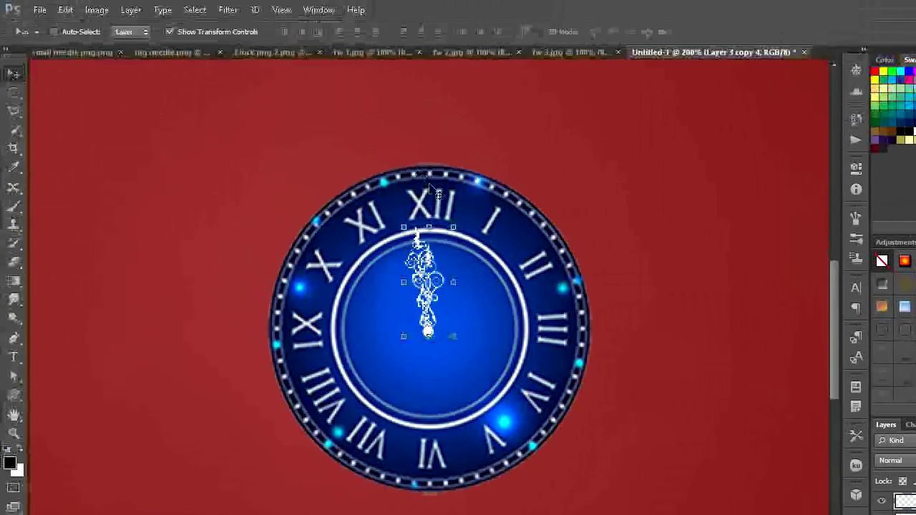
key(ctrl+t)
drag(398, 219, 398, 218)
key(Return)
key(ctrl+minus)
key(ctrl+minus)
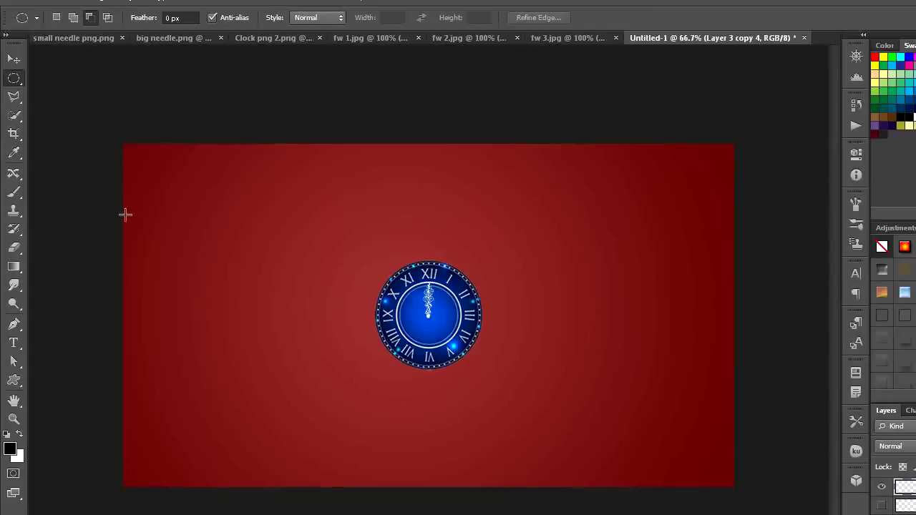
Add a white 'Happy New Year' text line at the card's upper left
click(18, 351)
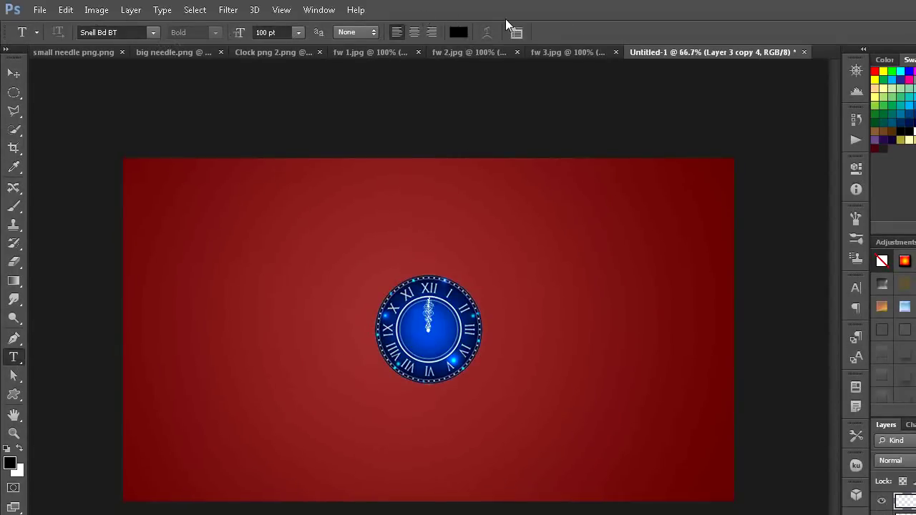
click(458, 32)
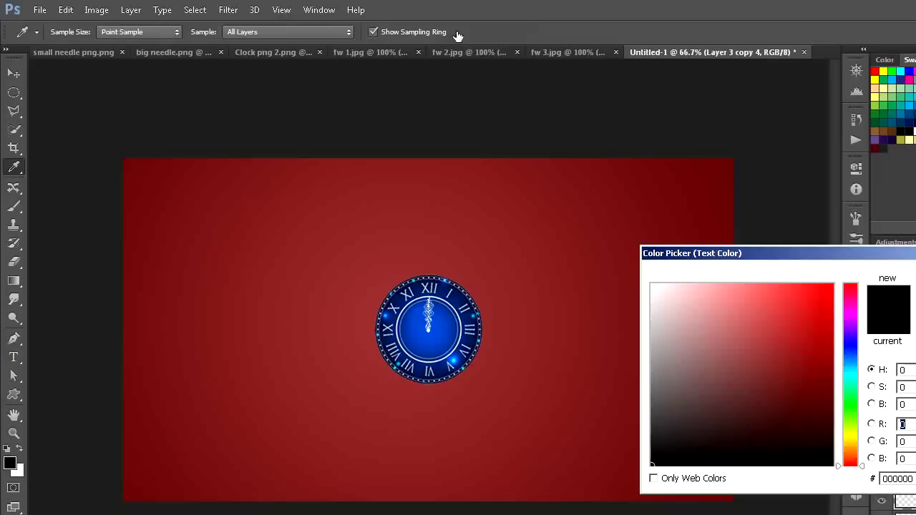
click(650, 285)
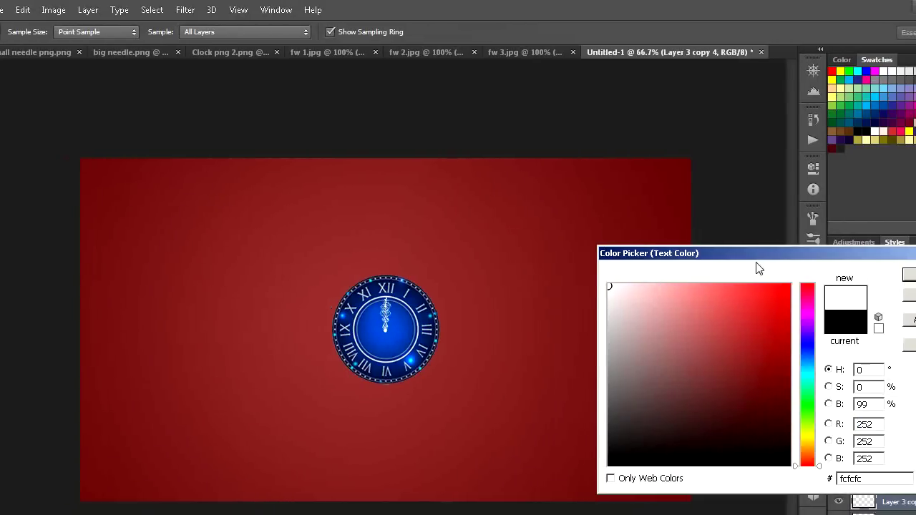
key(Return)
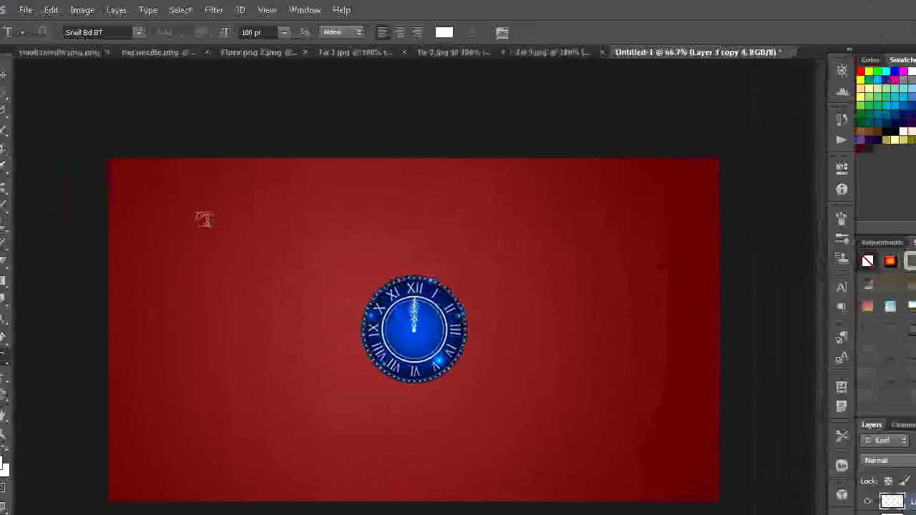
click(217, 226)
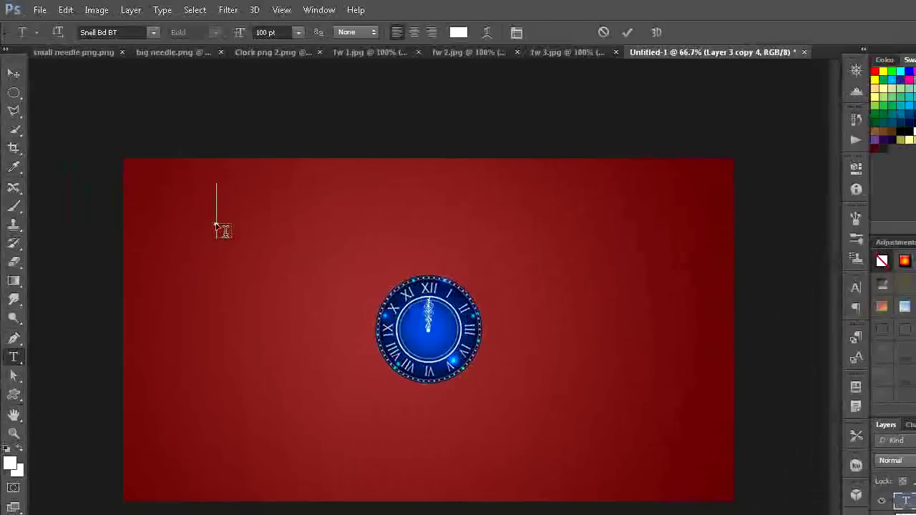
text(Happy N)
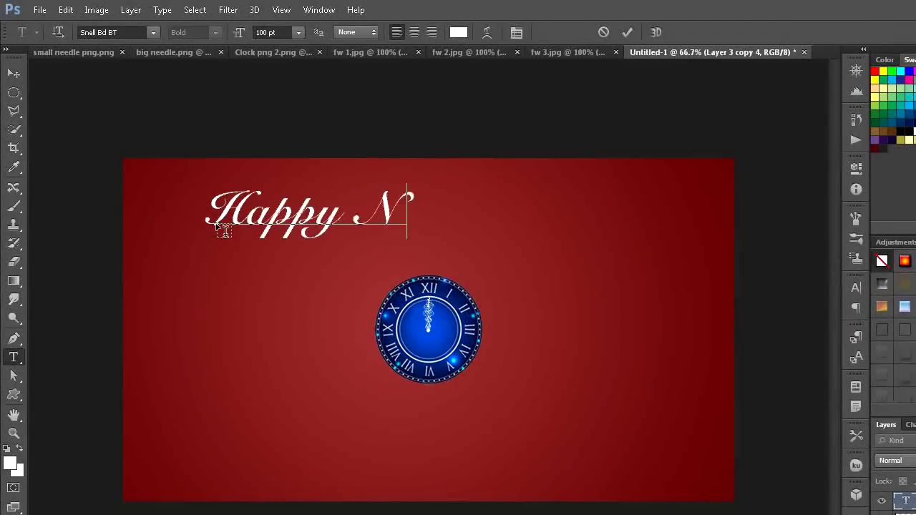
text(ew Year)
click(13, 74)
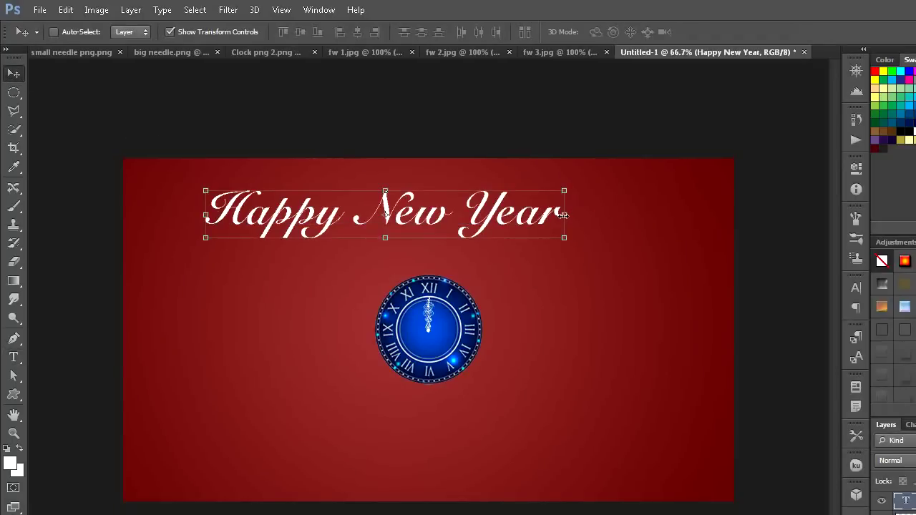
Centre the Happy New Year title above the clock and widen it to about 106%
drag(564, 215, 610, 215)
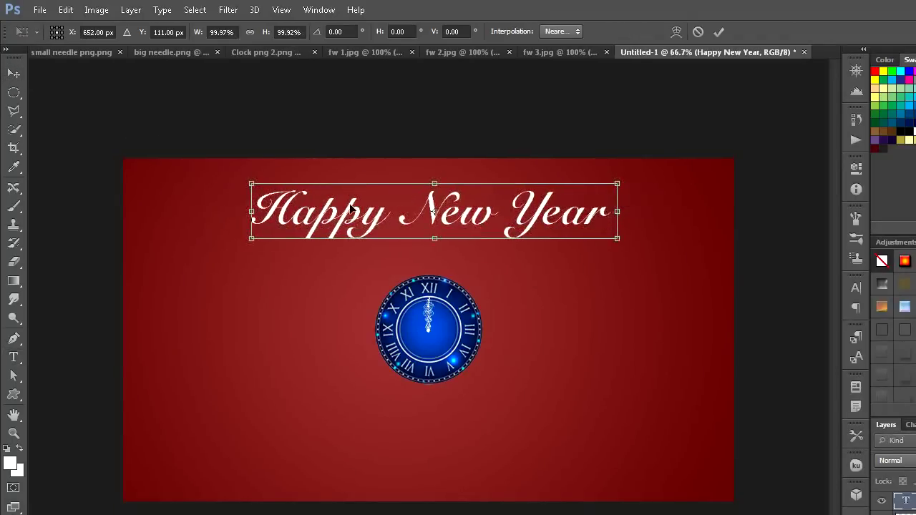
mouse_move(387, 206)
mouse_down()
mouse_move(406, 223)
mouse_move(408, 215)
mouse_up()
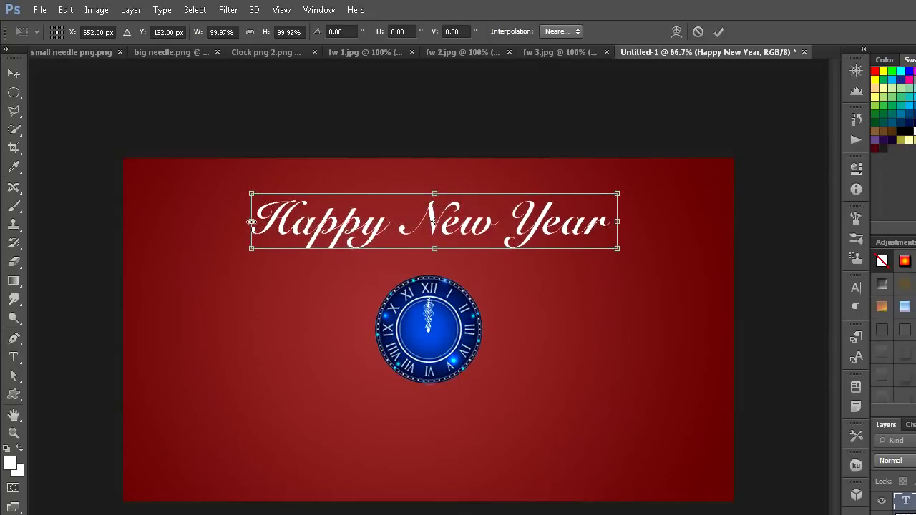
drag(252, 222, 240, 222)
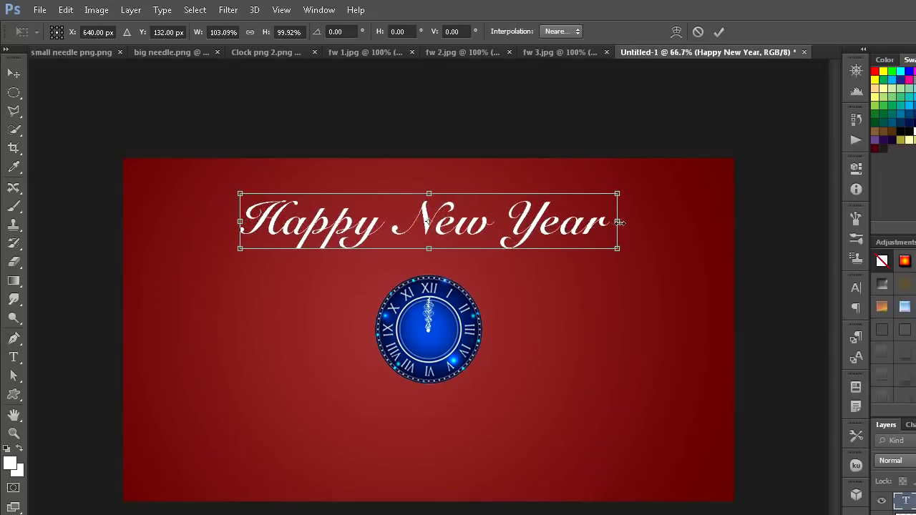
drag(619, 223, 627, 222)
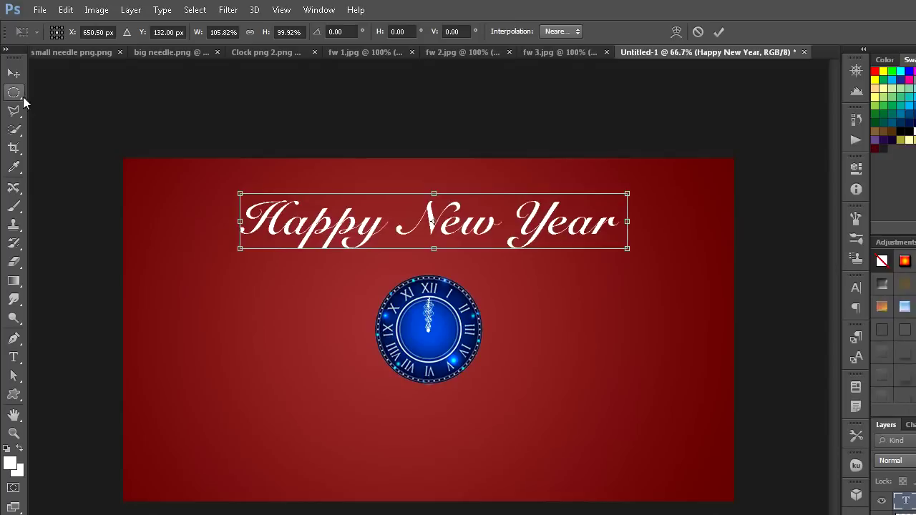
click(19, 99)
click(493, 235)
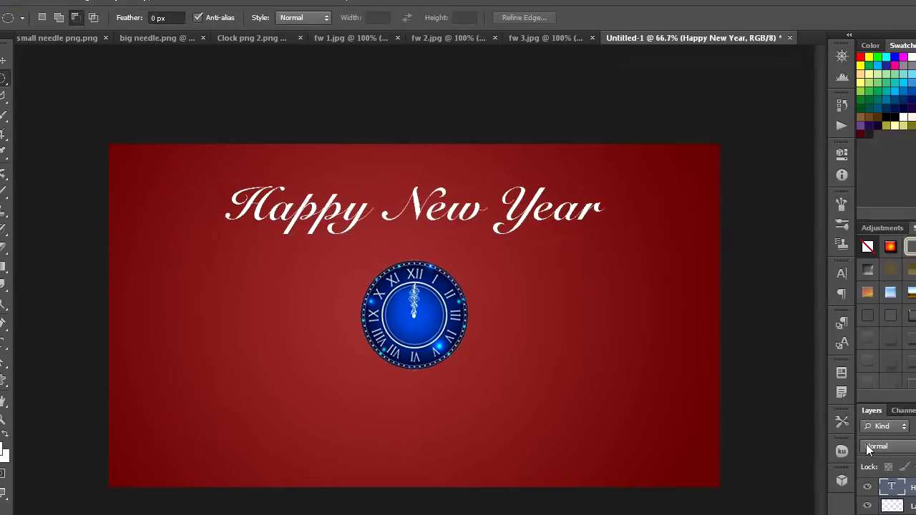
scroll(912, 433, down, 2)
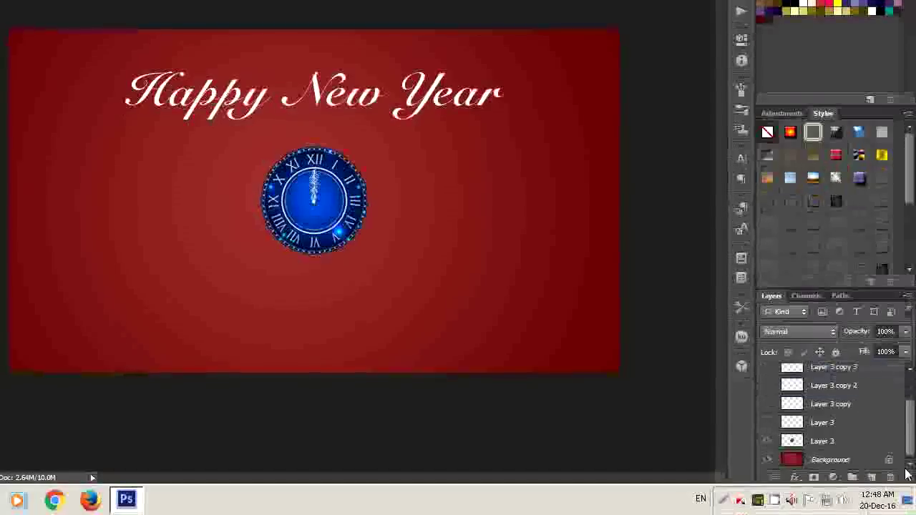
Apply Bevel & Emboss and a Drop Shadow to the Happy New Year title via Blending Options
click(795, 492)
click(831, 343)
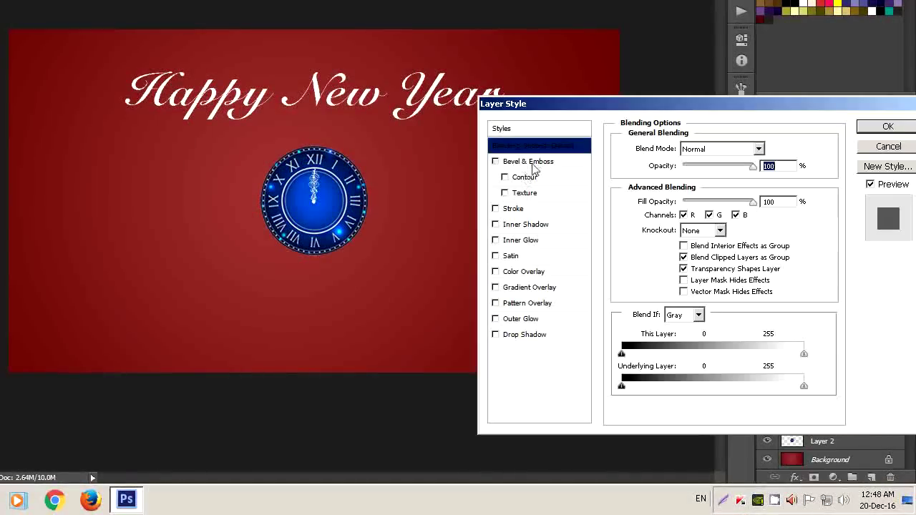
click(532, 163)
click(540, 337)
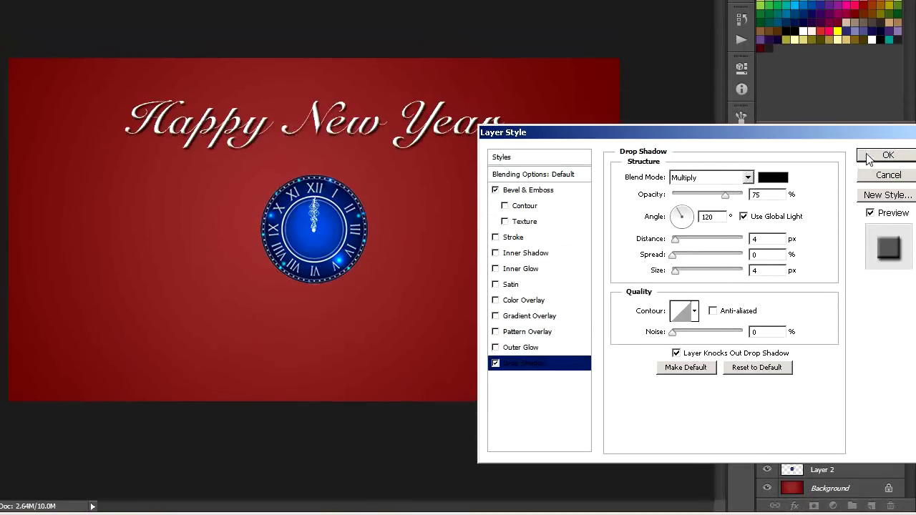
click(886, 155)
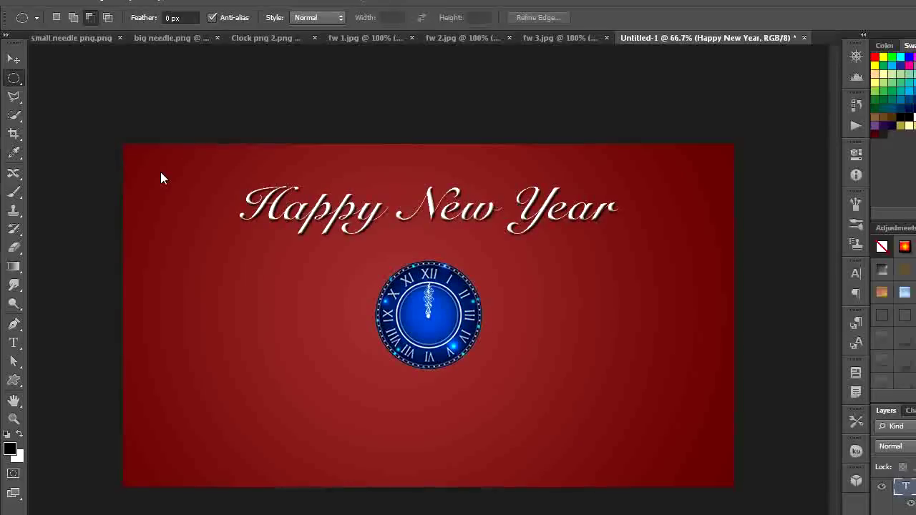
Add two horizontal guides at 35% and 65% with View > New Guide
click(282, 10)
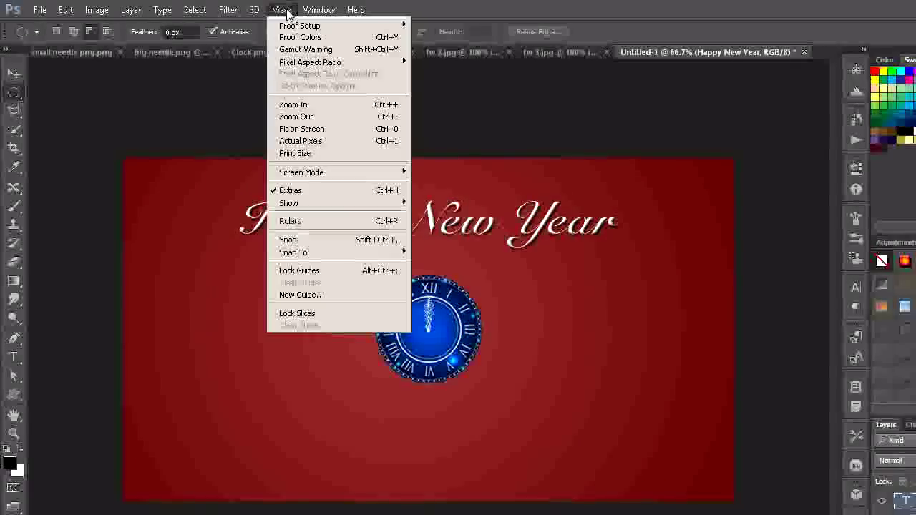
click(313, 296)
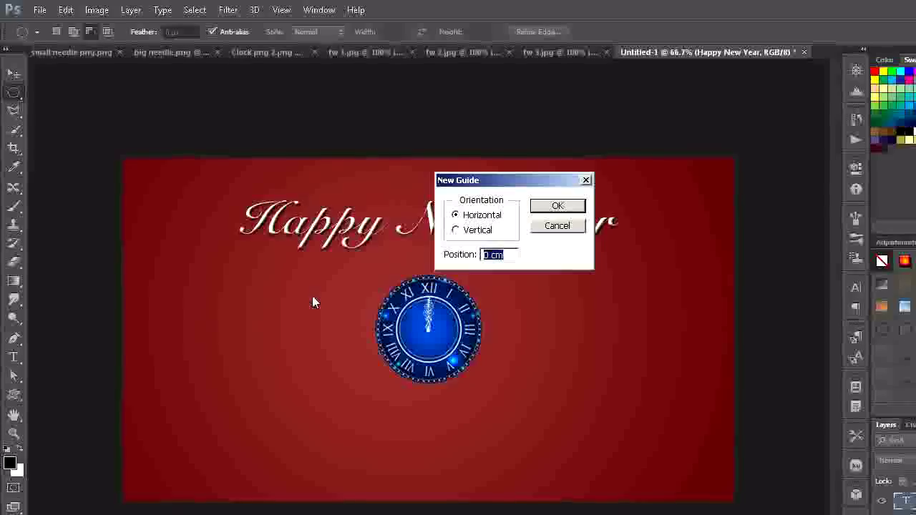
key(BackSpace)
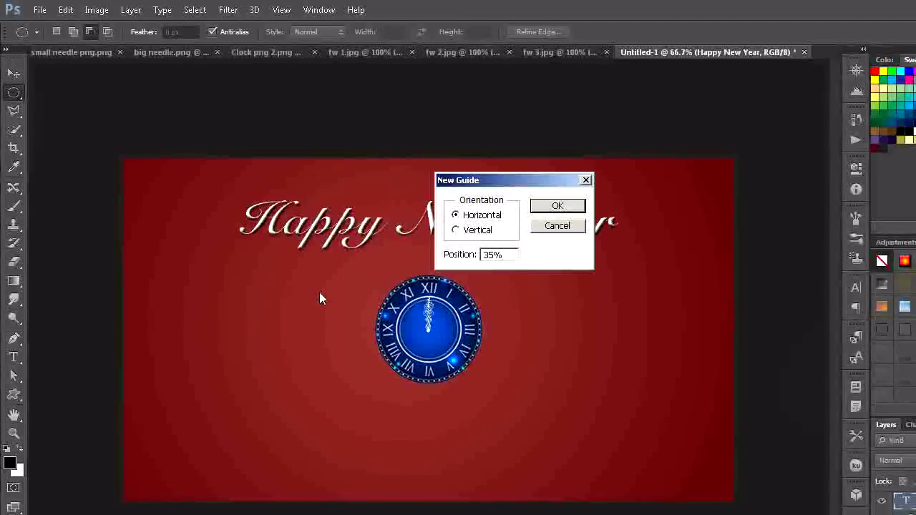
click(555, 207)
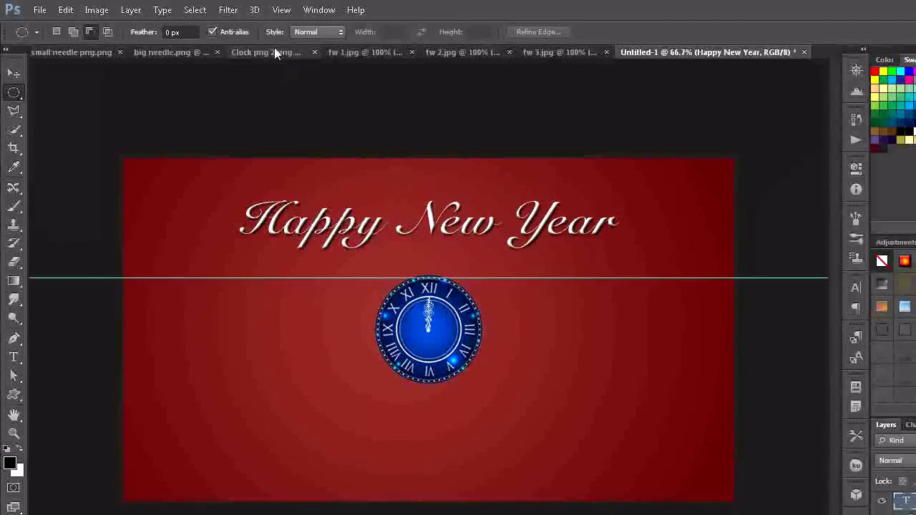
click(274, 13)
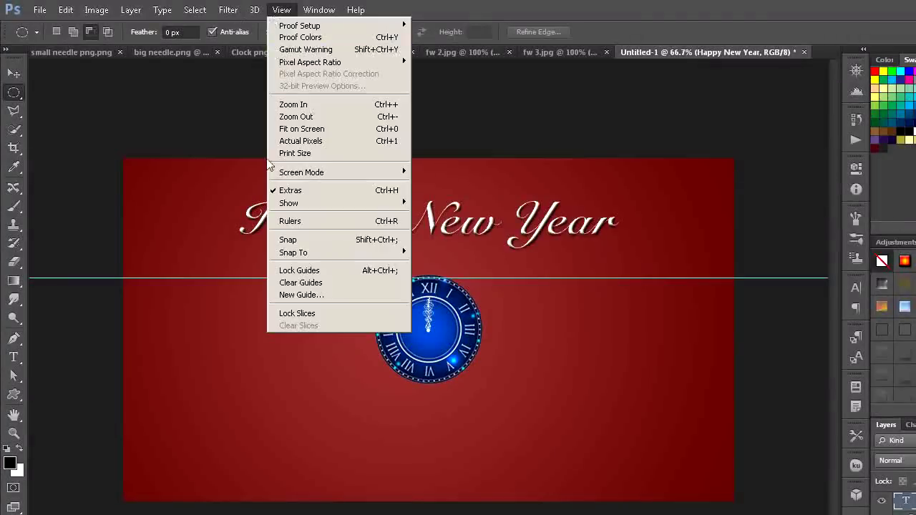
click(291, 296)
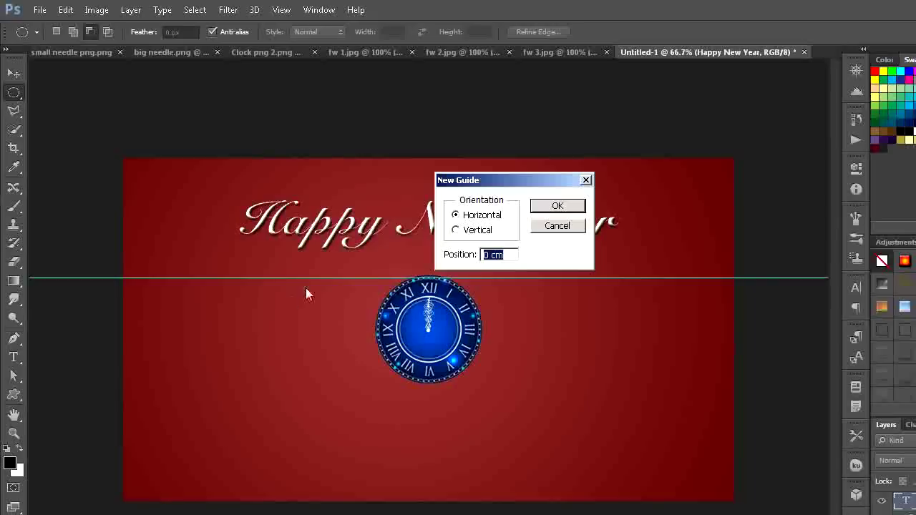
key(BackSpace)
click(558, 207)
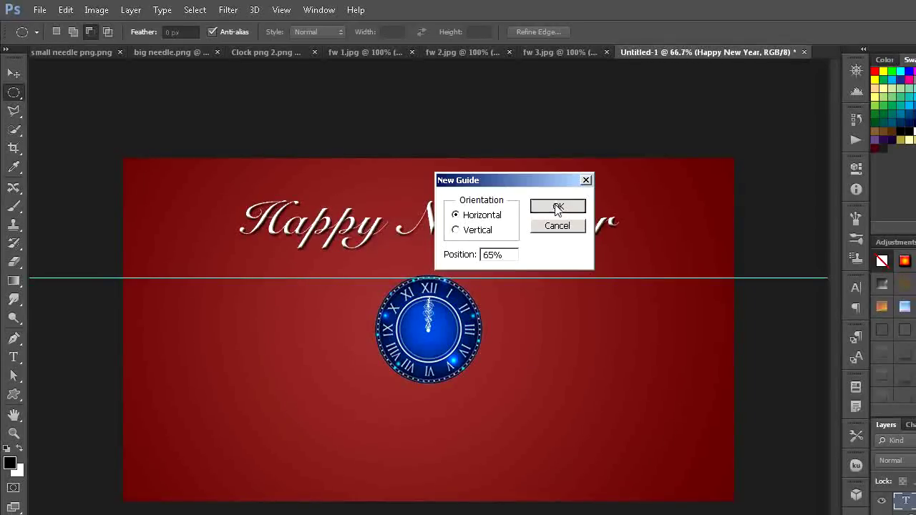
key(t)
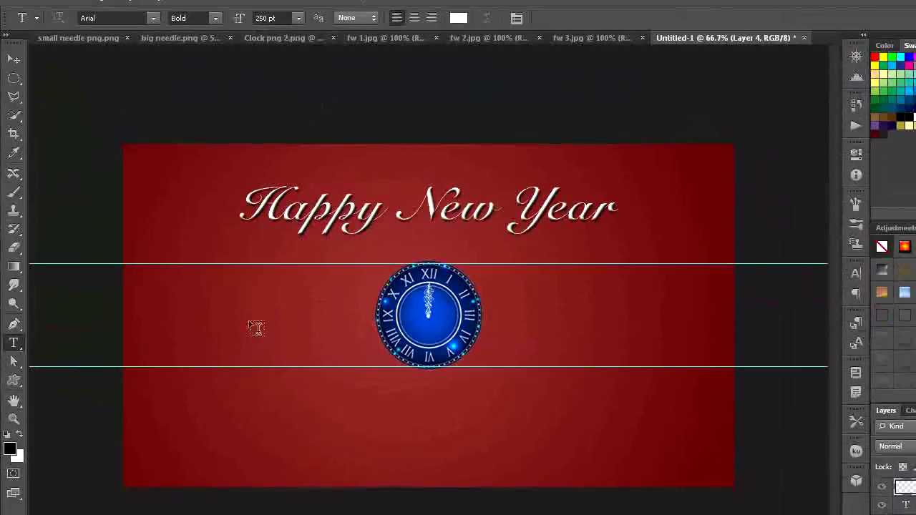
Type a white bold '2' left of the clock, move it between the guides, and stretch it taller
click(255, 329)
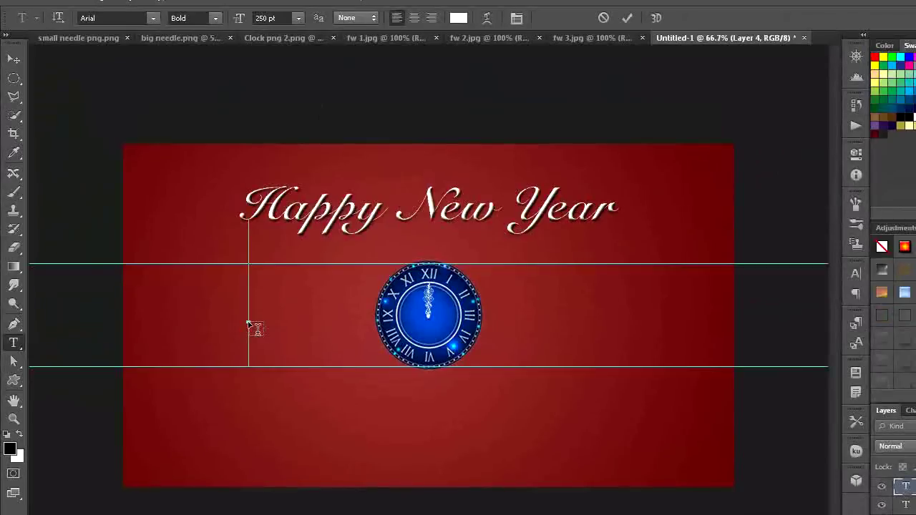
text(2)
click(14, 73)
drag(281, 327, 299, 369)
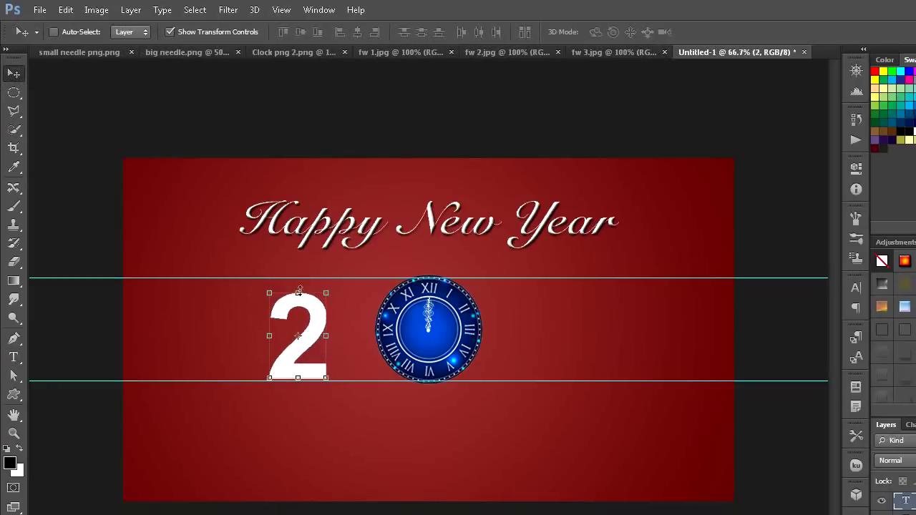
key(ctrl+t)
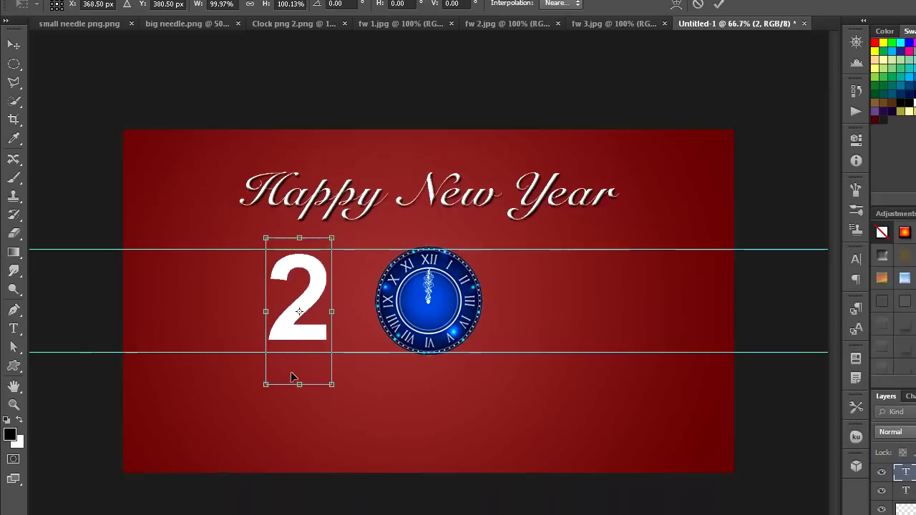
drag(299, 384, 299, 402)
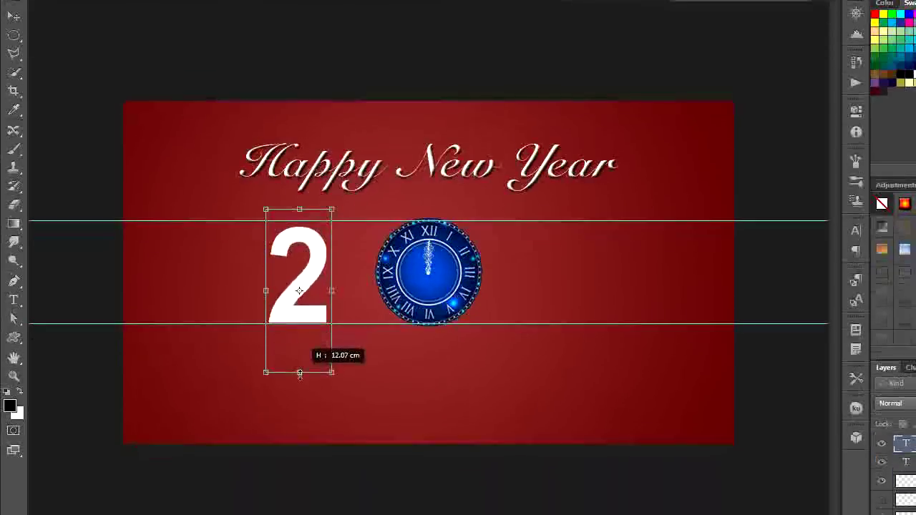
key(l)
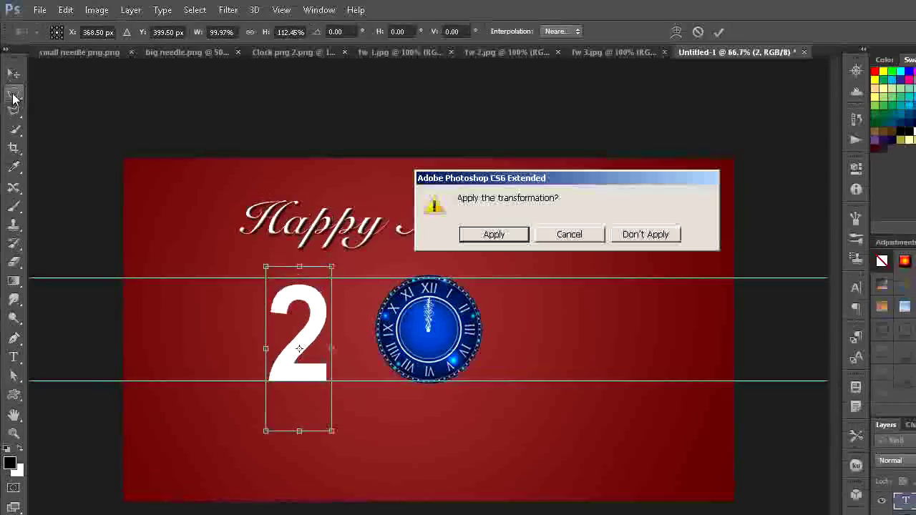
click(494, 235)
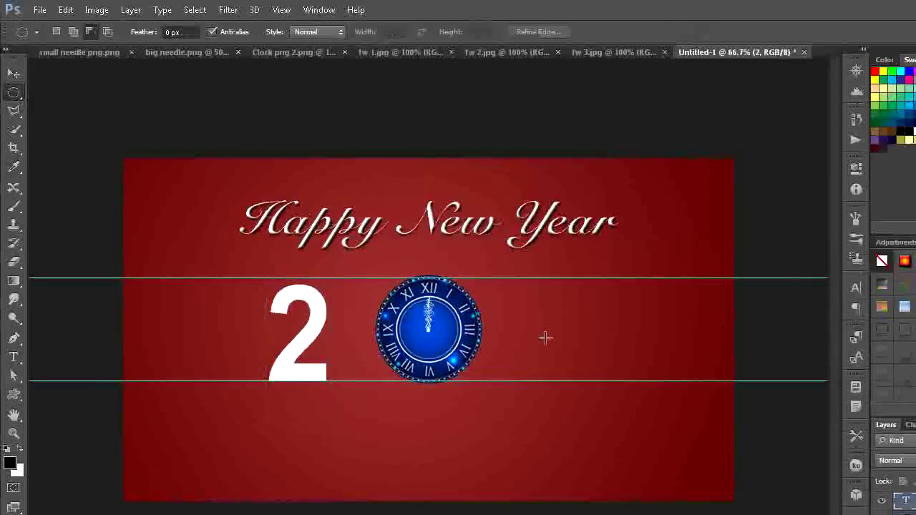
Type '17' right of the clock, move it onto the guides, and stretch it taller to match the 2
click(13, 357)
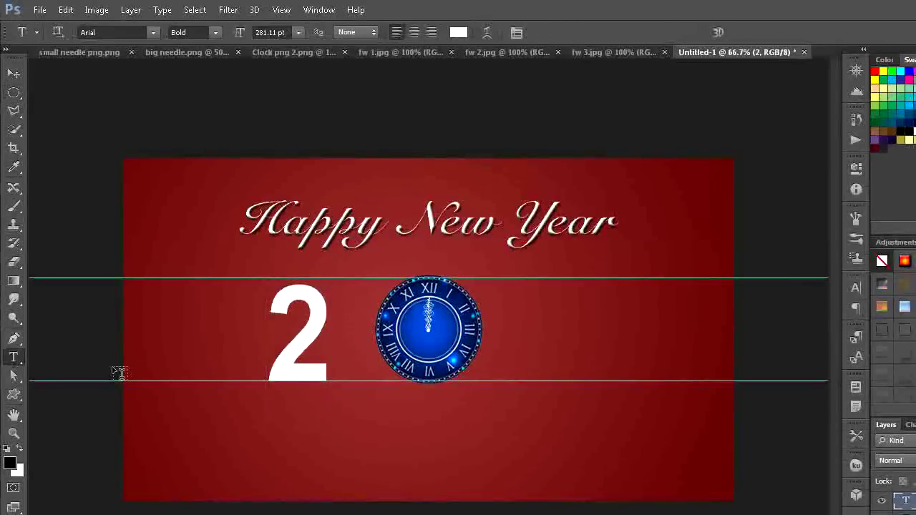
click(536, 359)
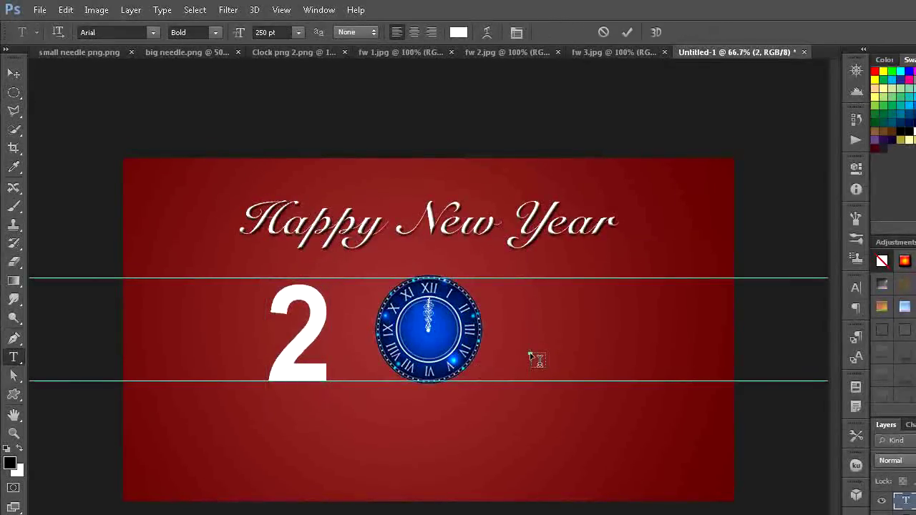
text(17)
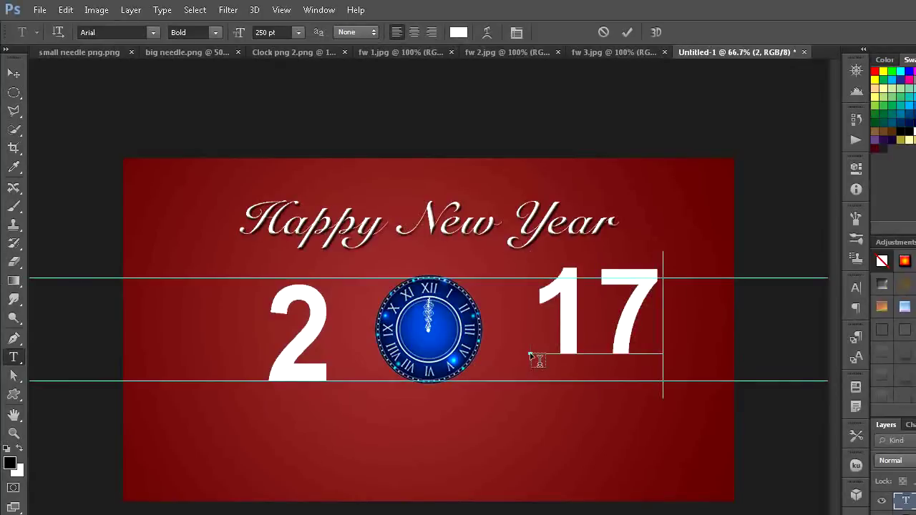
click(13, 73)
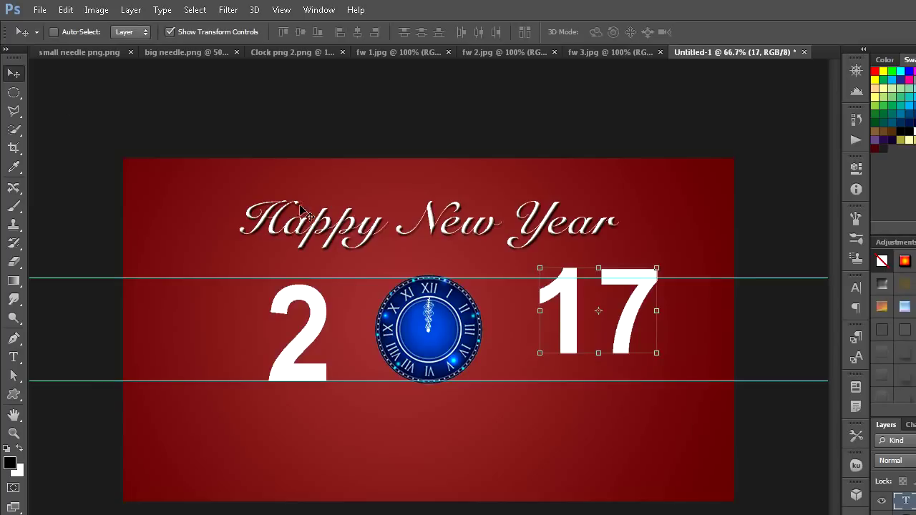
drag(625, 345, 620, 370)
mouse_move(592, 291)
mouse_down()
mouse_move(600, 313)
mouse_move(614, 320)
mouse_up()
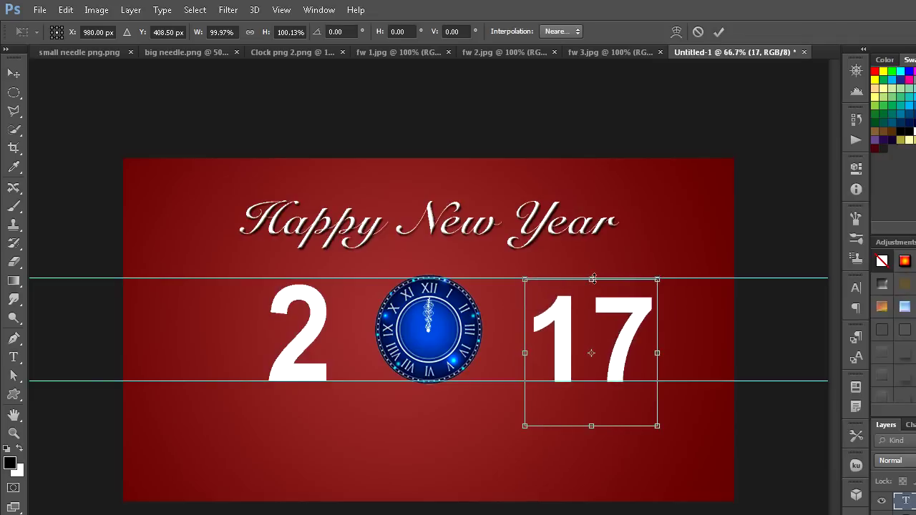
drag(591, 271, 590, 262)
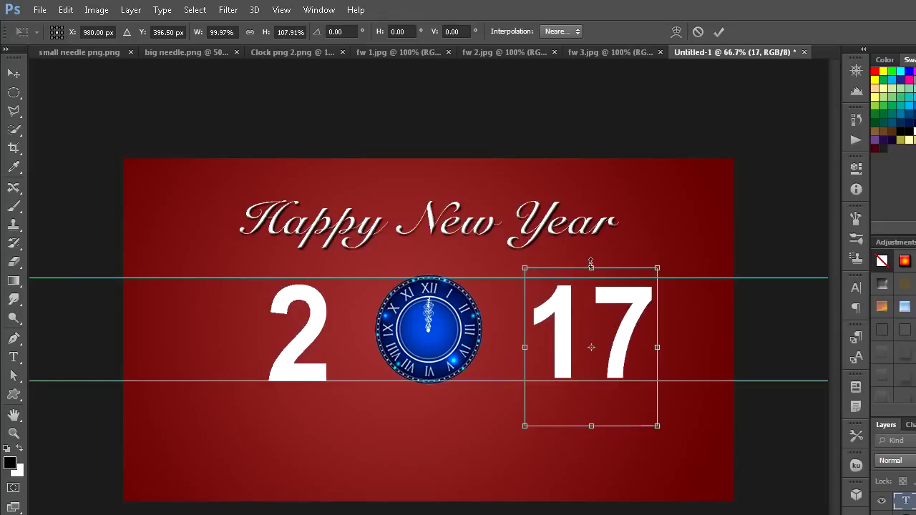
click(19, 93)
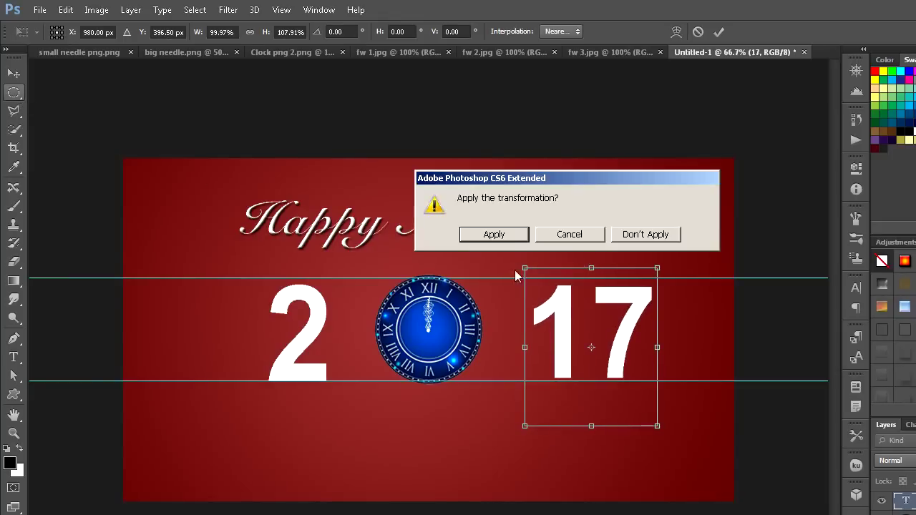
click(513, 239)
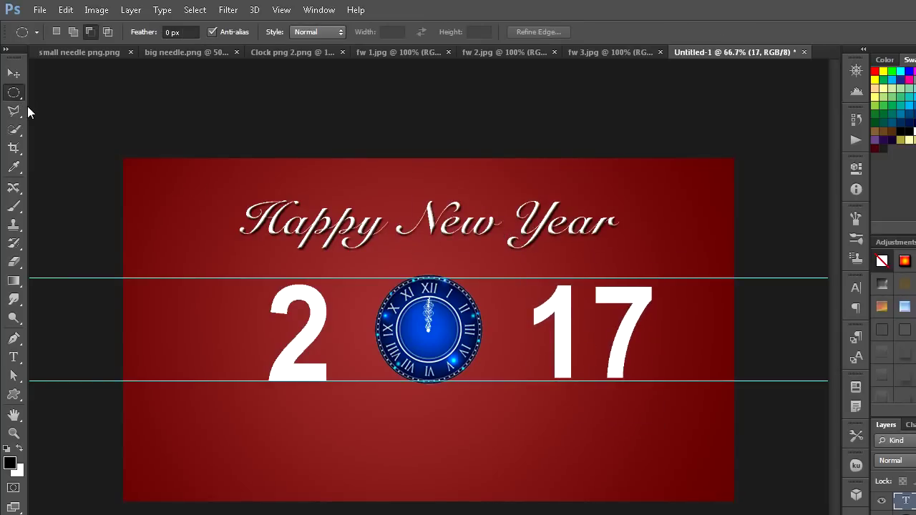
click(14, 73)
Move the 17 and the 2 closer to the clock
drag(585, 333, 560, 332)
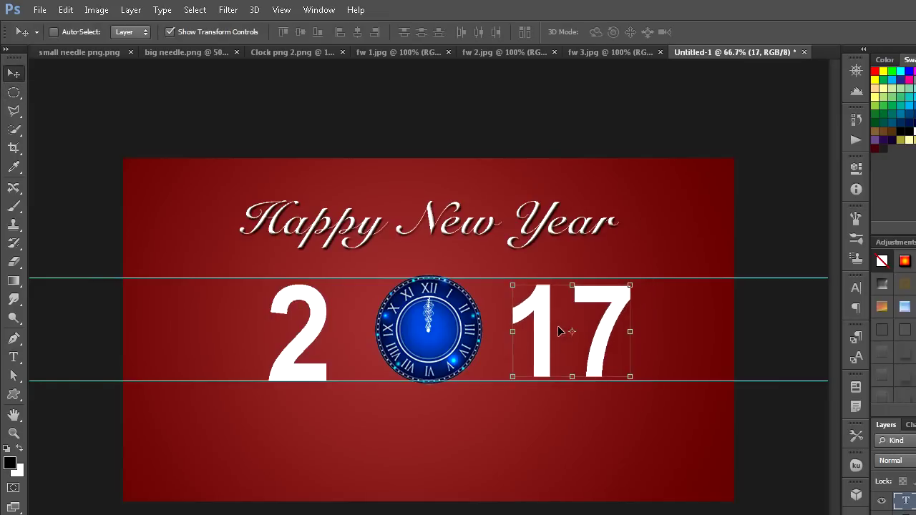
click(13, 92)
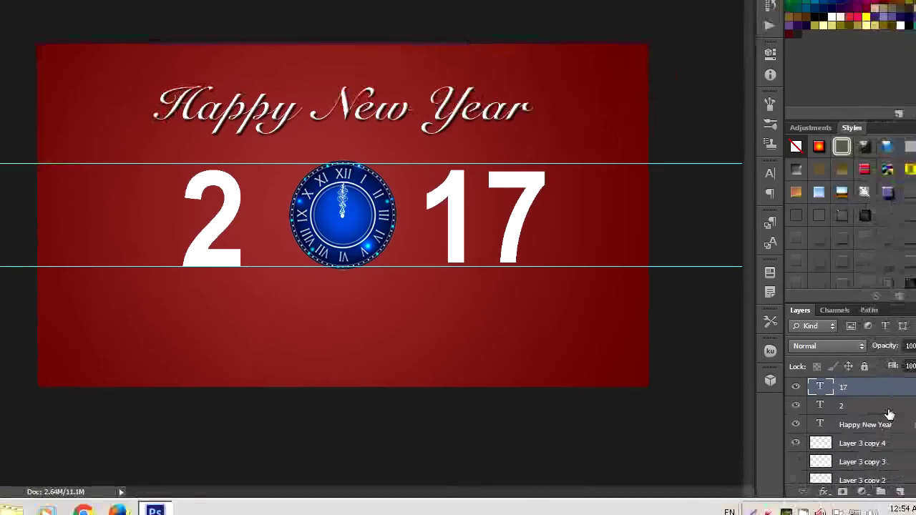
click(887, 449)
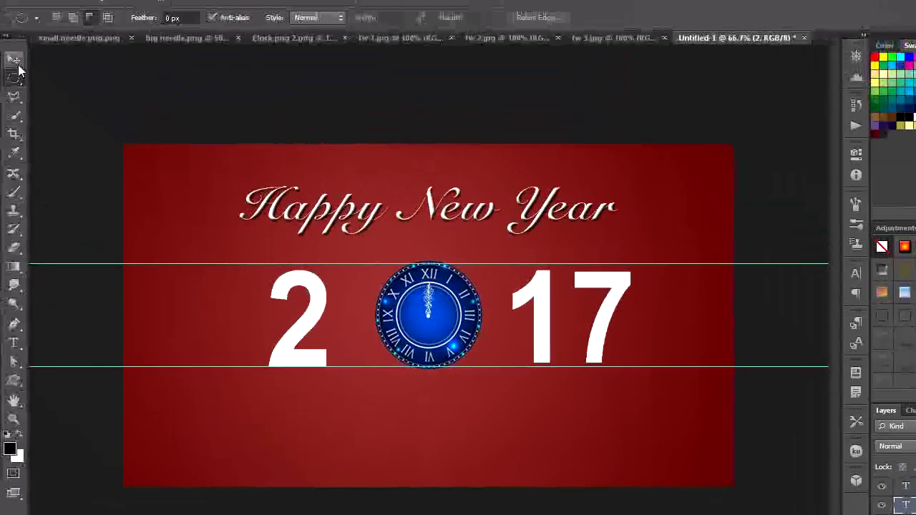
click(14, 74)
drag(292, 362, 310, 359)
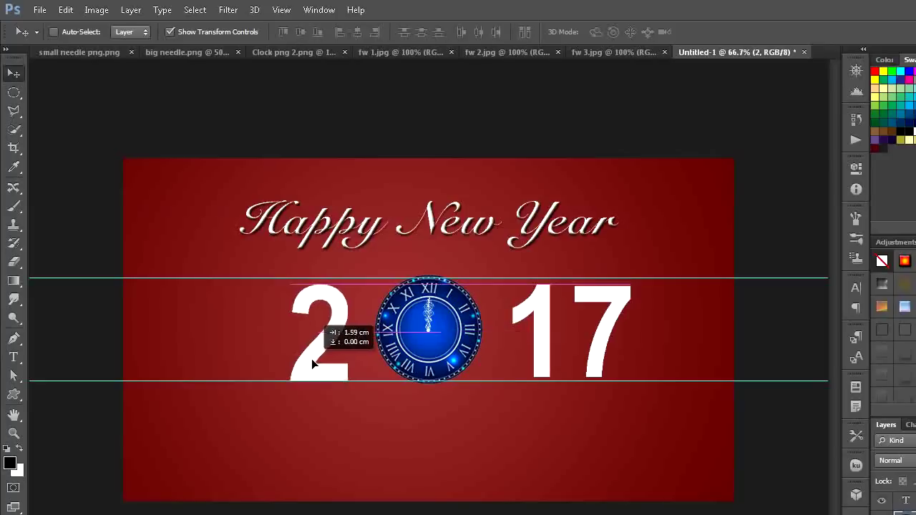
drag(309, 356, 313, 359)
Stretch the 2 taller and wider and apply the transformation
click(321, 283)
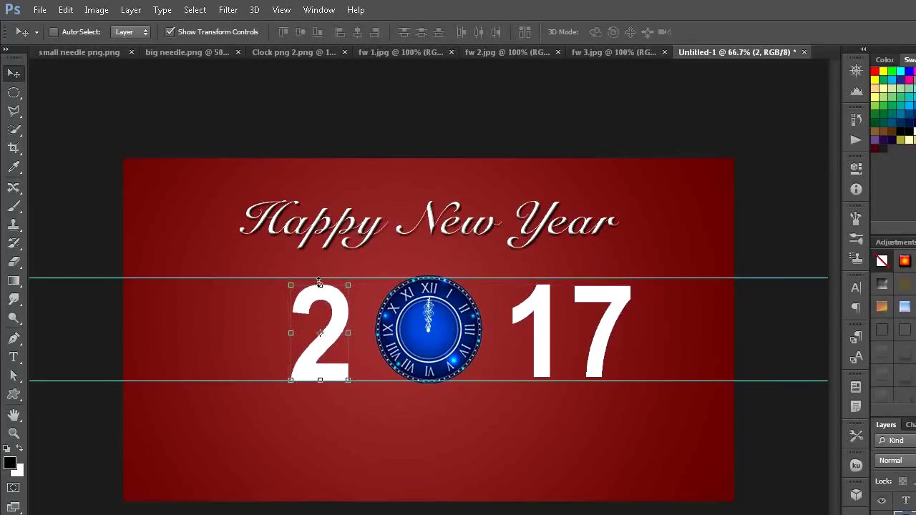
drag(319, 281, 320, 263)
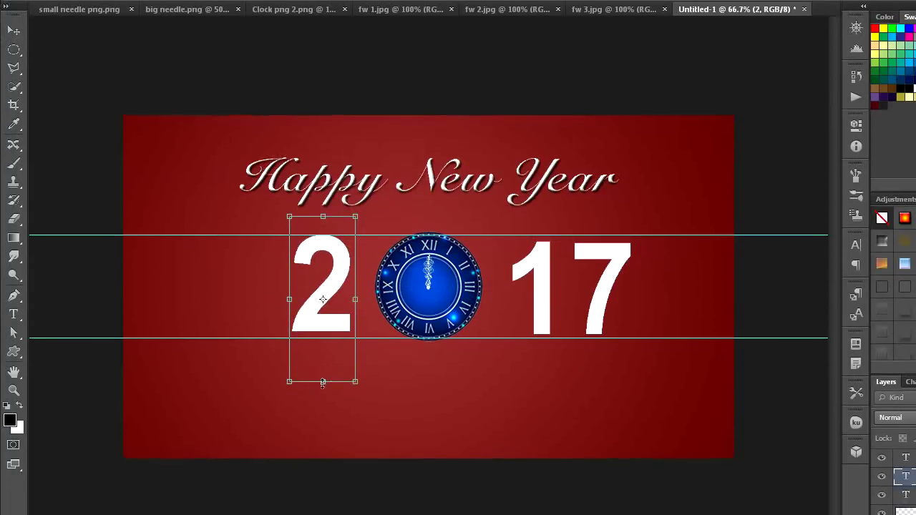
drag(323, 383, 323, 373)
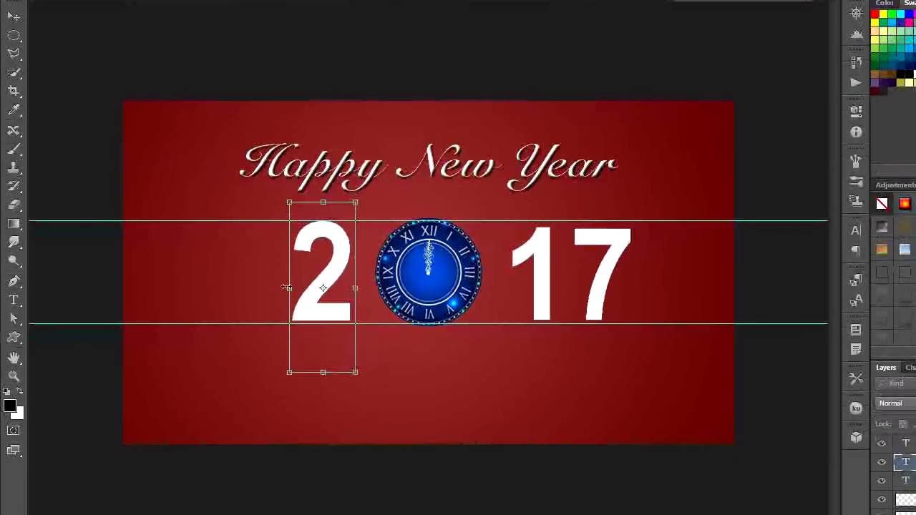
drag(287, 287, 277, 287)
drag(316, 371, 317, 377)
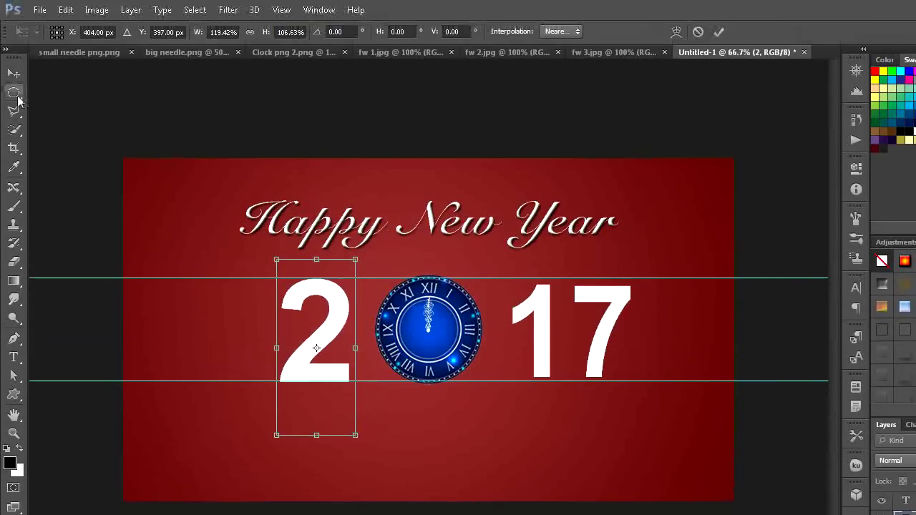
click(21, 95)
click(494, 235)
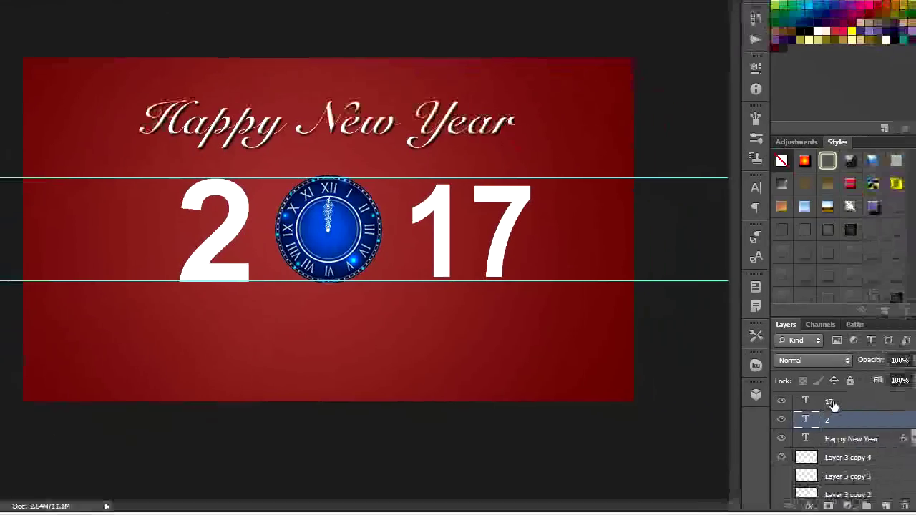
Free Transform the 17 to about 104% by 110%, widening it toward the clock, and apply it
click(831, 403)
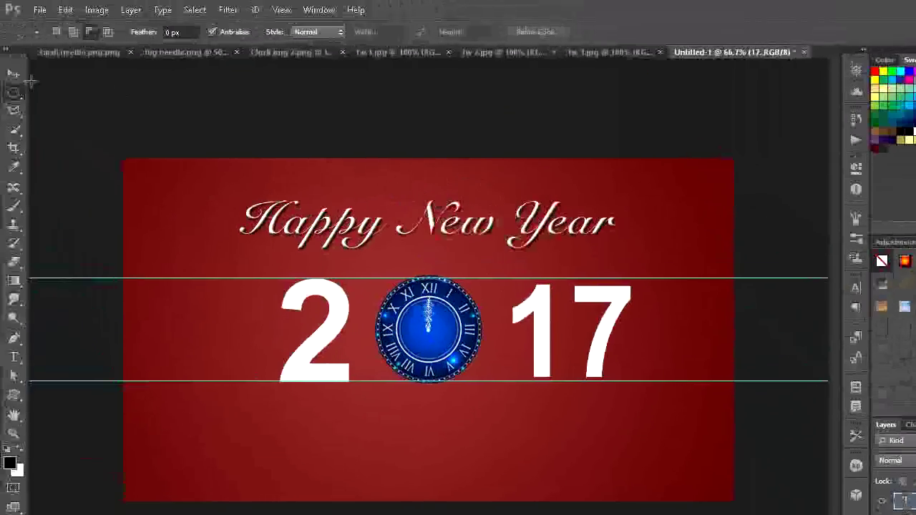
click(16, 74)
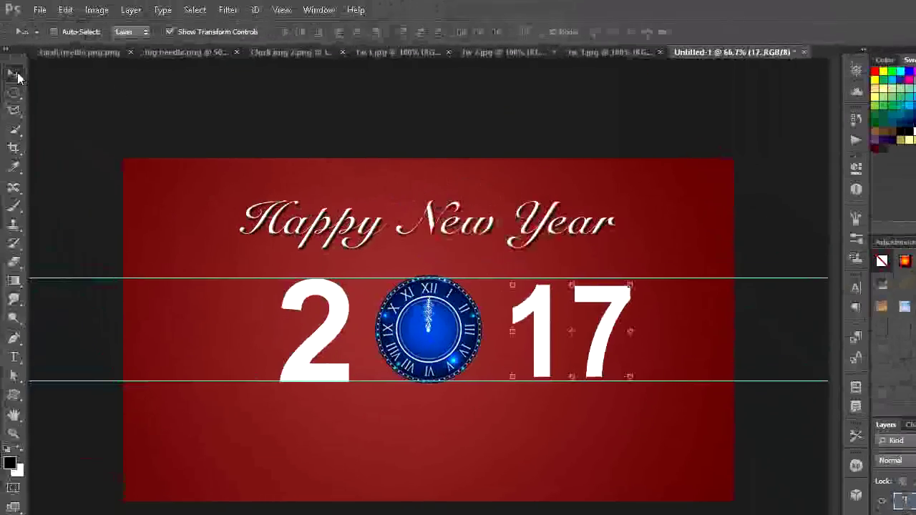
key(ctrl+t)
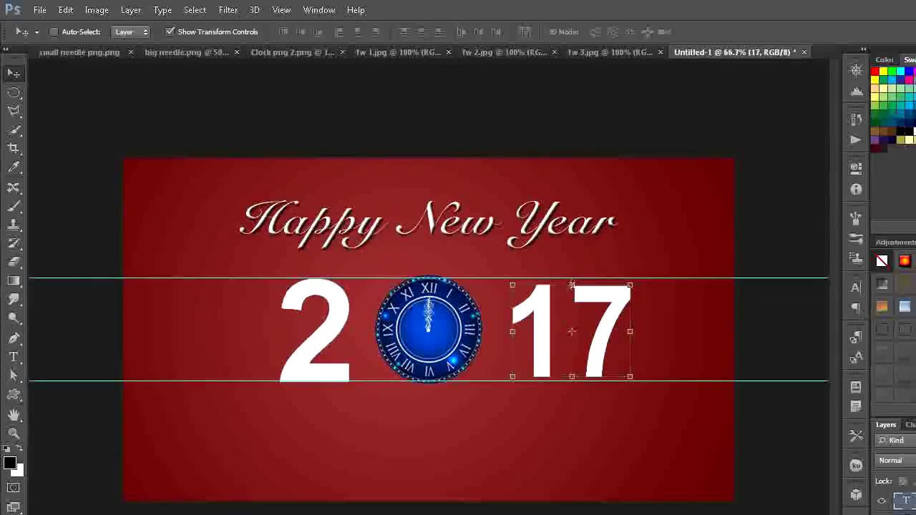
drag(573, 286, 575, 281)
drag(571, 379, 570, 389)
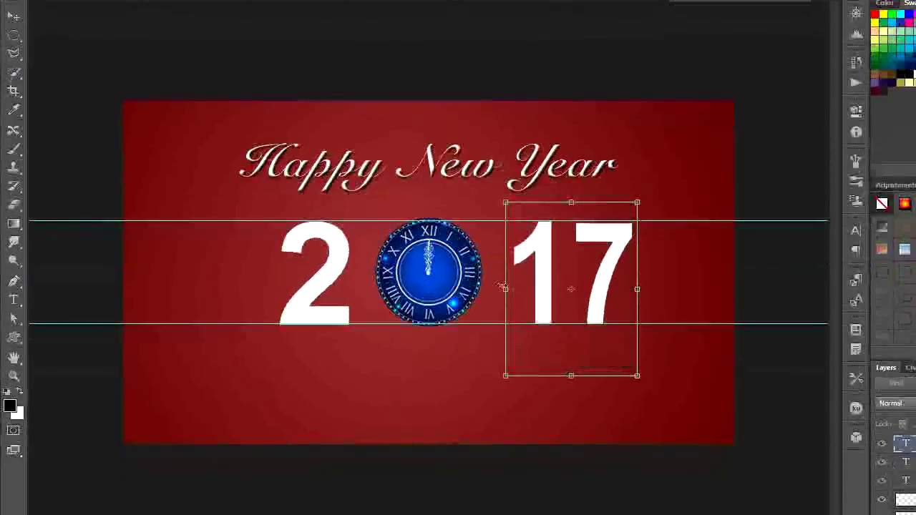
drag(506, 290, 500, 290)
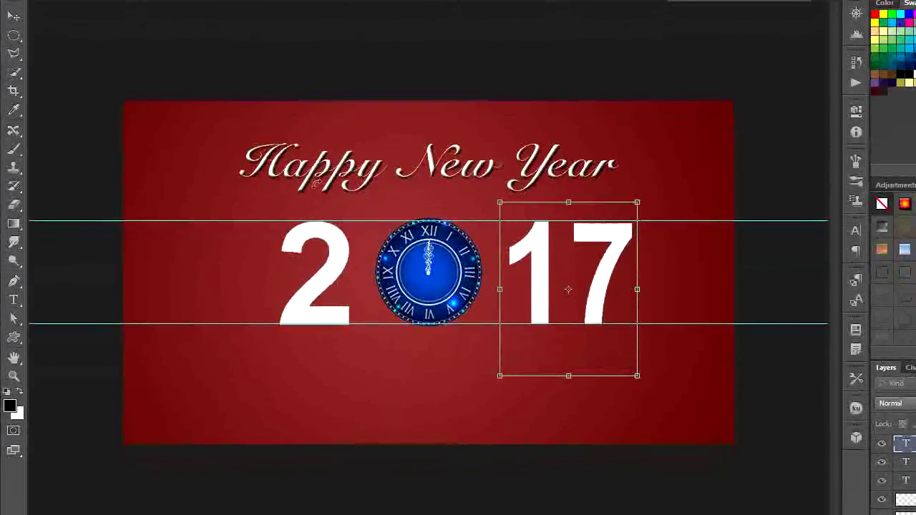
click(14, 93)
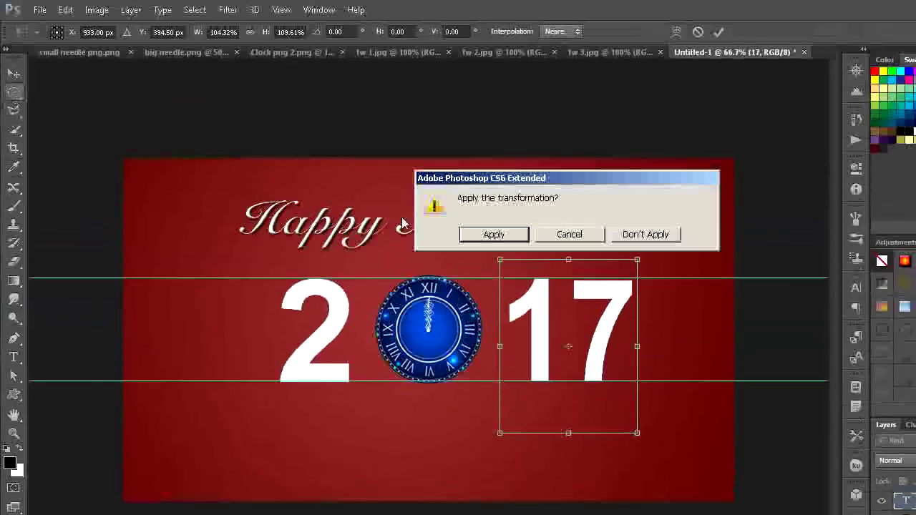
click(492, 236)
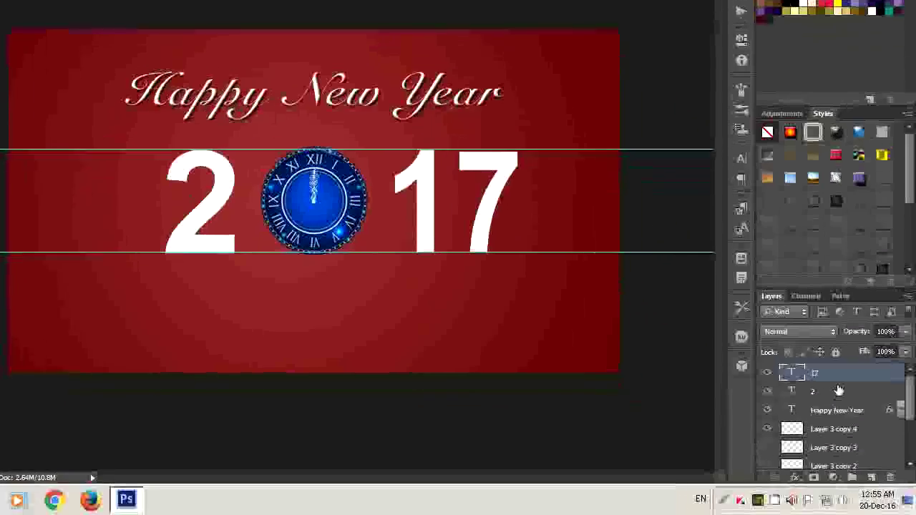
Rasterize the 2 and 17 text, merge them into one layer, and clear the guides
click(839, 390)
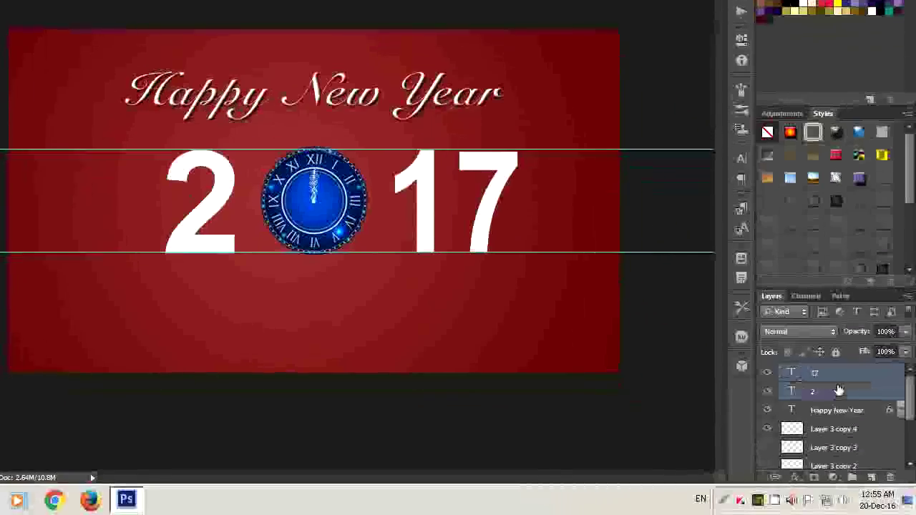
right_click(839, 390)
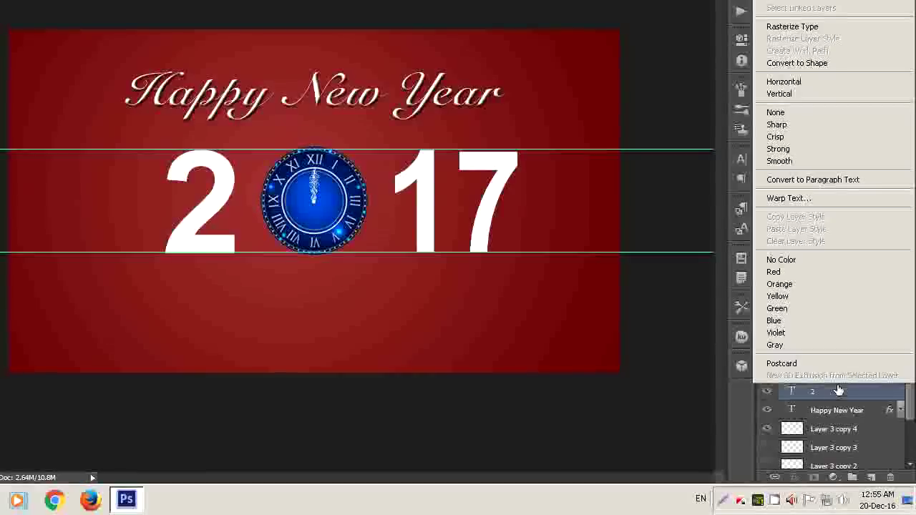
click(823, 27)
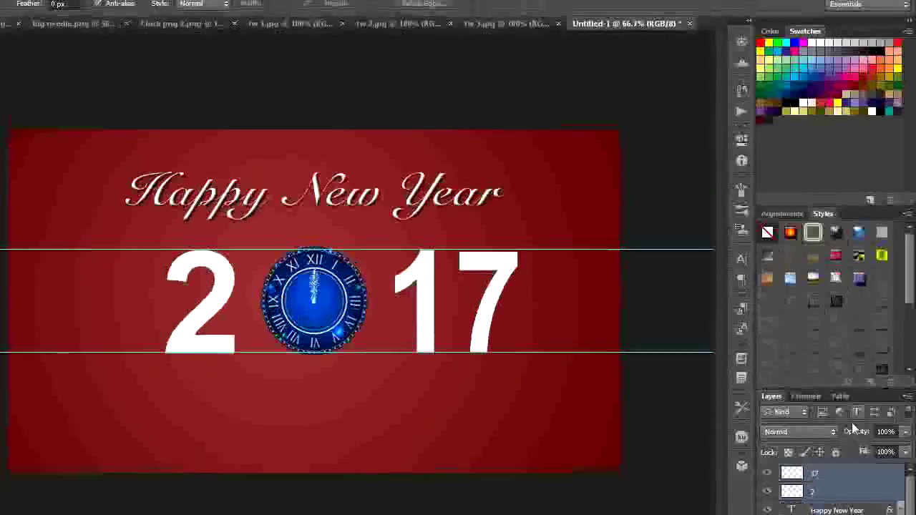
right_click(849, 451)
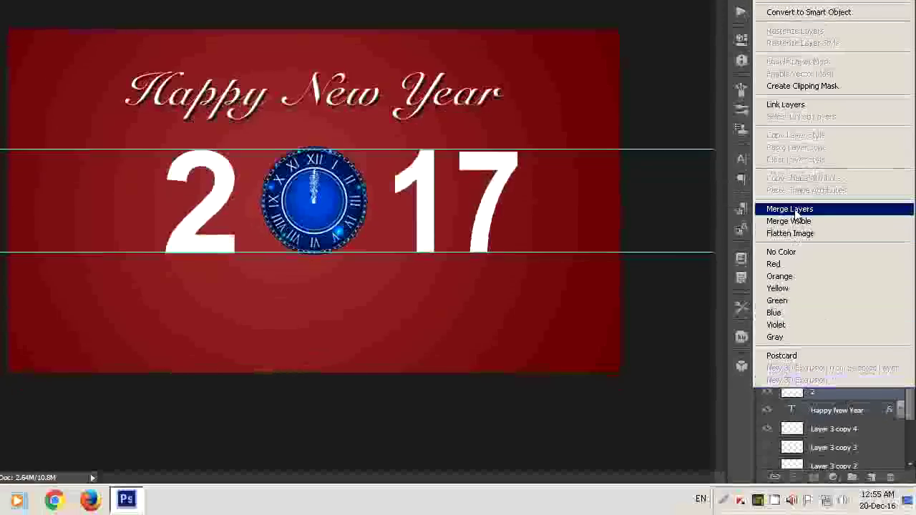
click(794, 210)
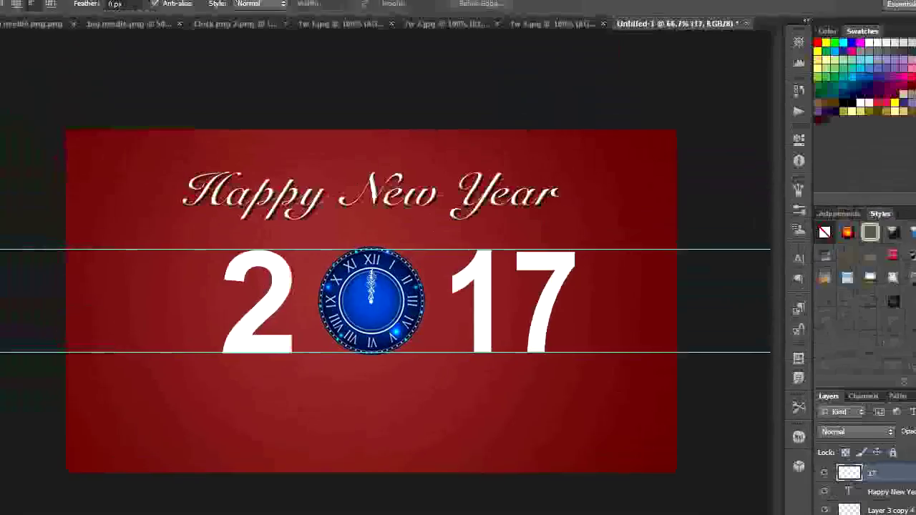
click(224, 9)
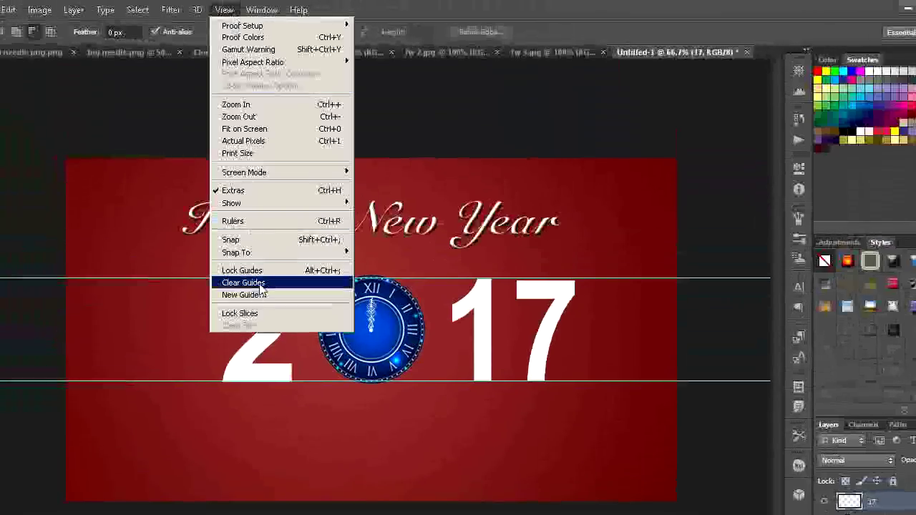
click(261, 285)
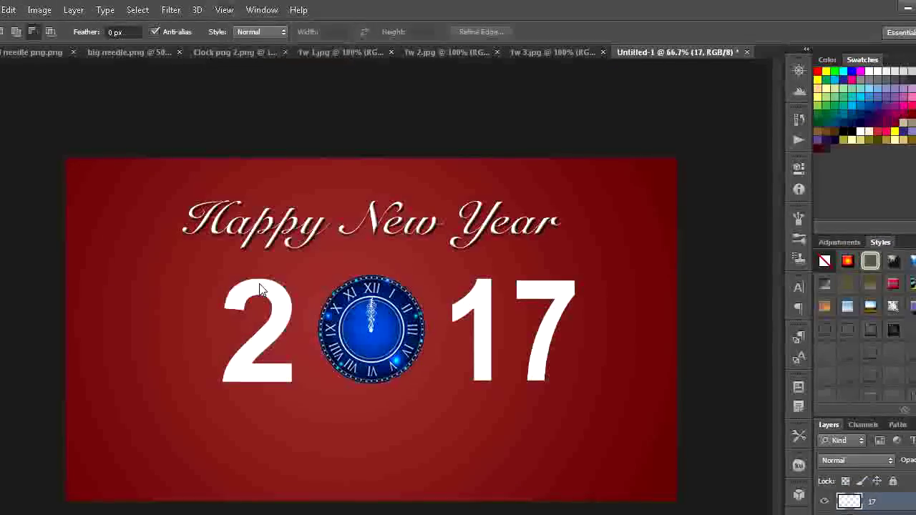
Select all of the fw 1.jpg fireworks image and copy it
click(343, 52)
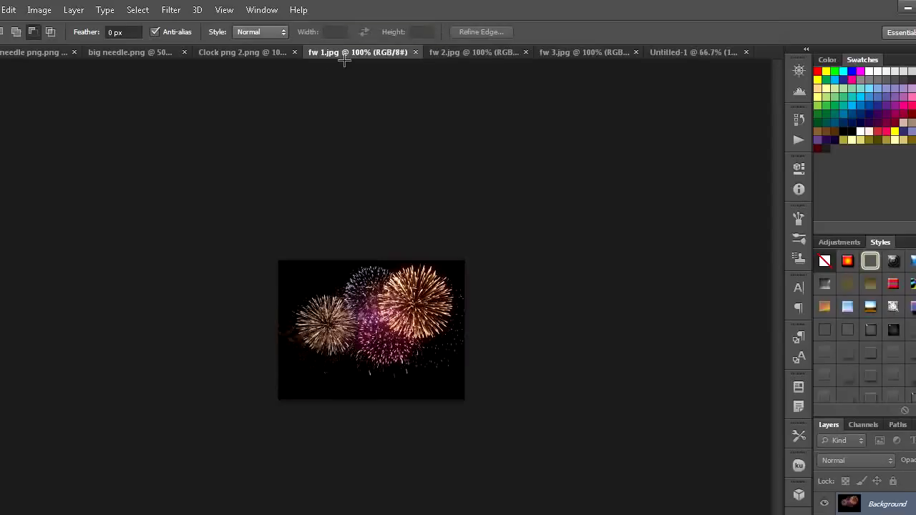
click(205, 14)
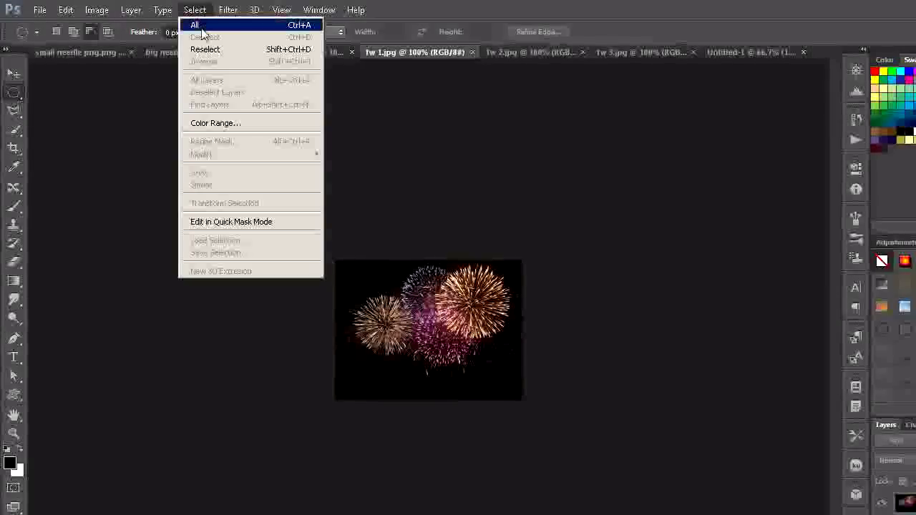
click(201, 26)
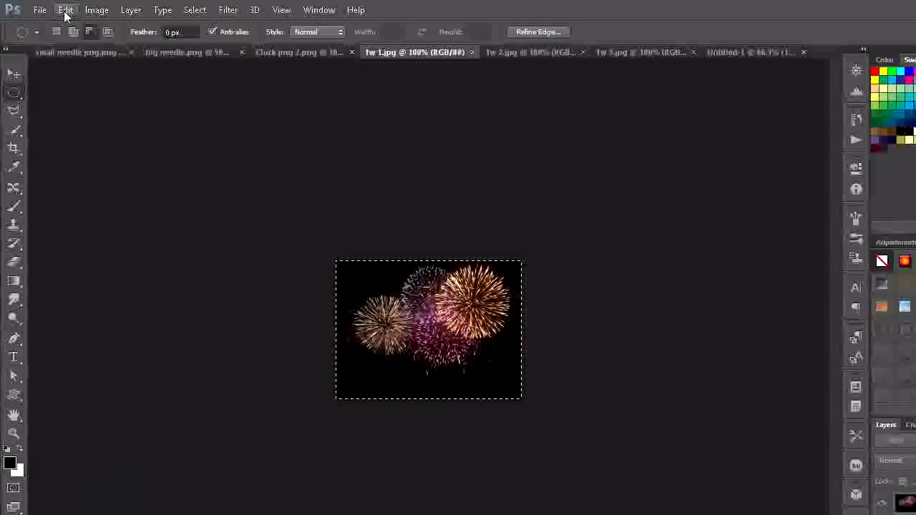
click(65, 11)
click(74, 100)
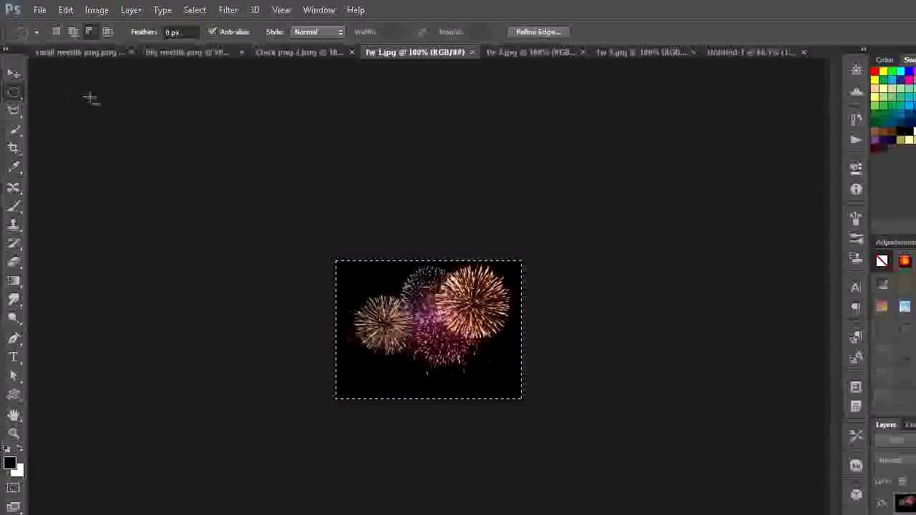
Paste the fireworks into the New Year card and move it left of the 2
click(675, 55)
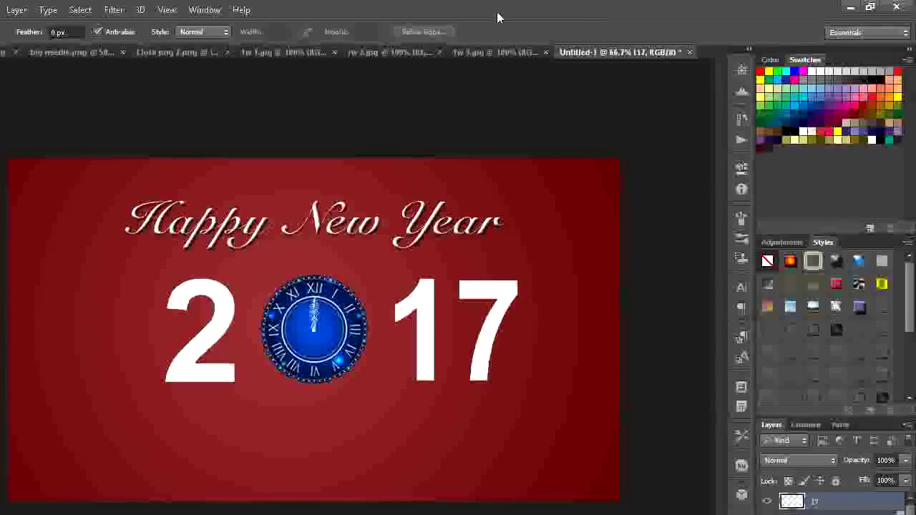
click(65, 10)
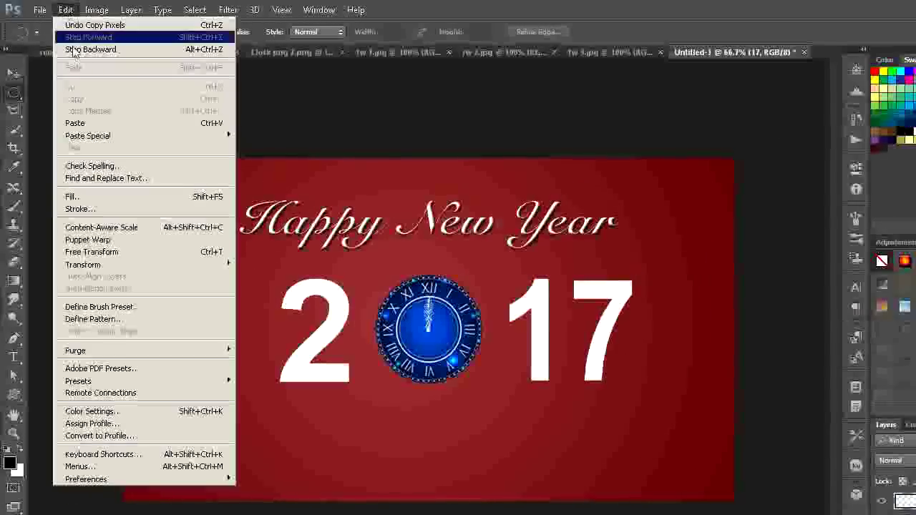
click(86, 126)
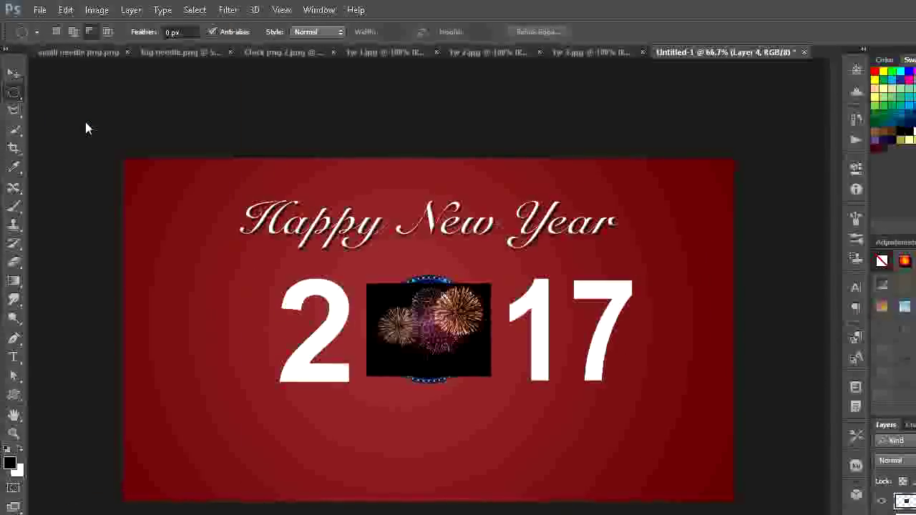
click(14, 74)
drag(390, 330, 170, 324)
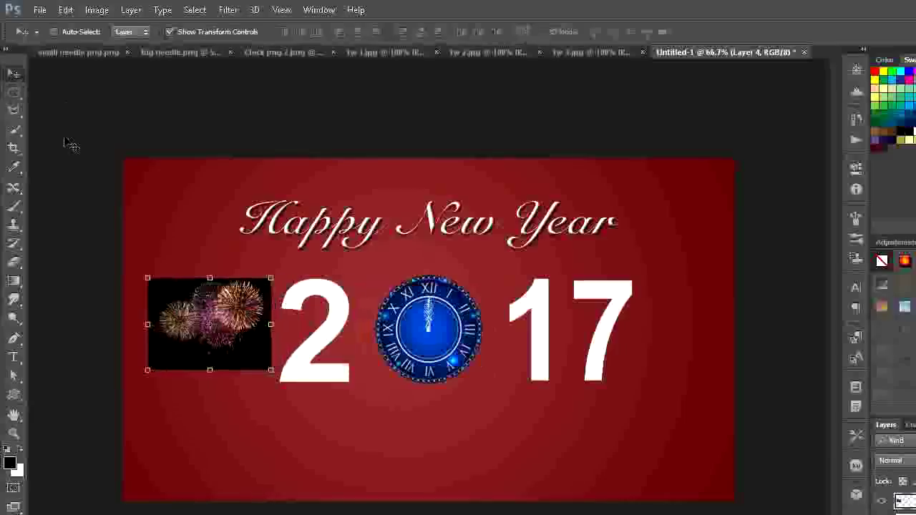
click(13, 92)
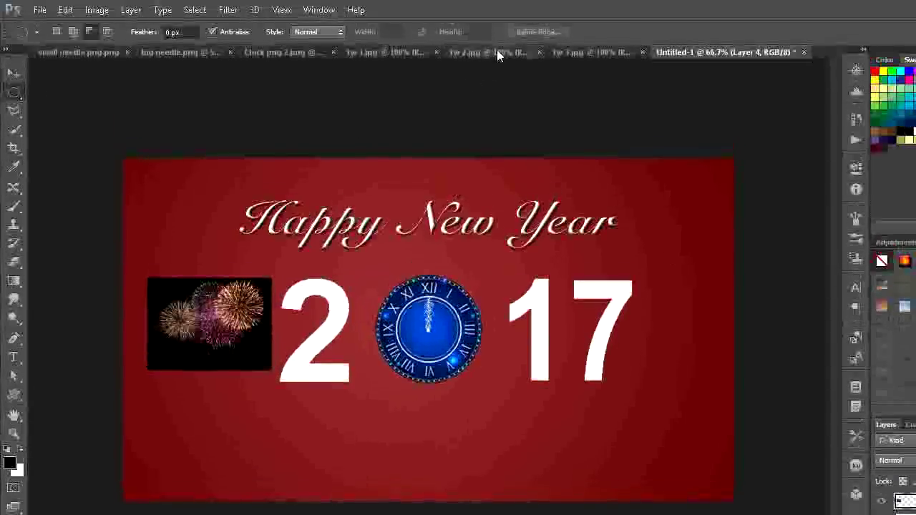
Select all of the fw 2.jpg fireworks image and copy it
click(499, 52)
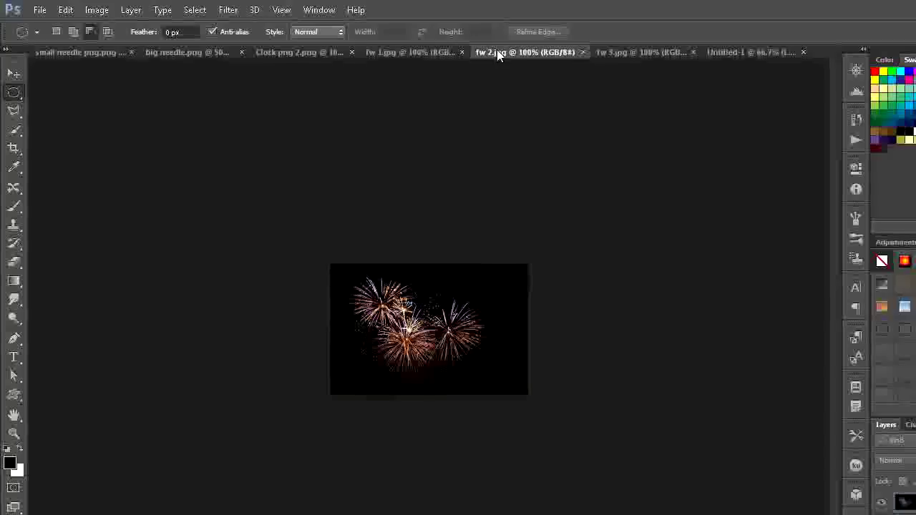
click(199, 10)
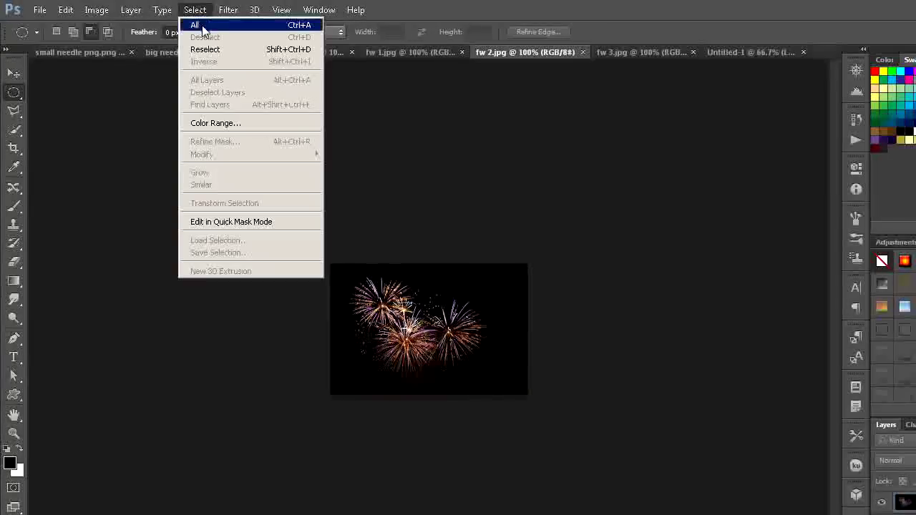
click(202, 25)
click(66, 10)
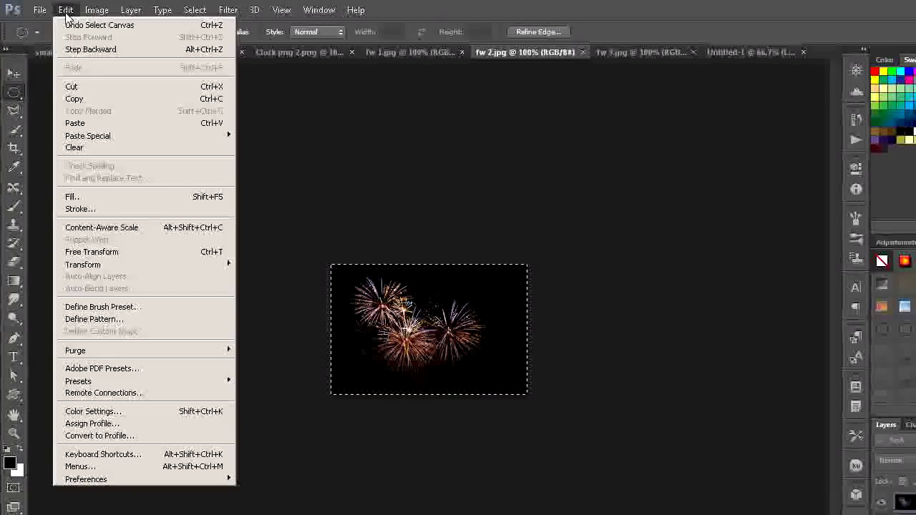
click(82, 99)
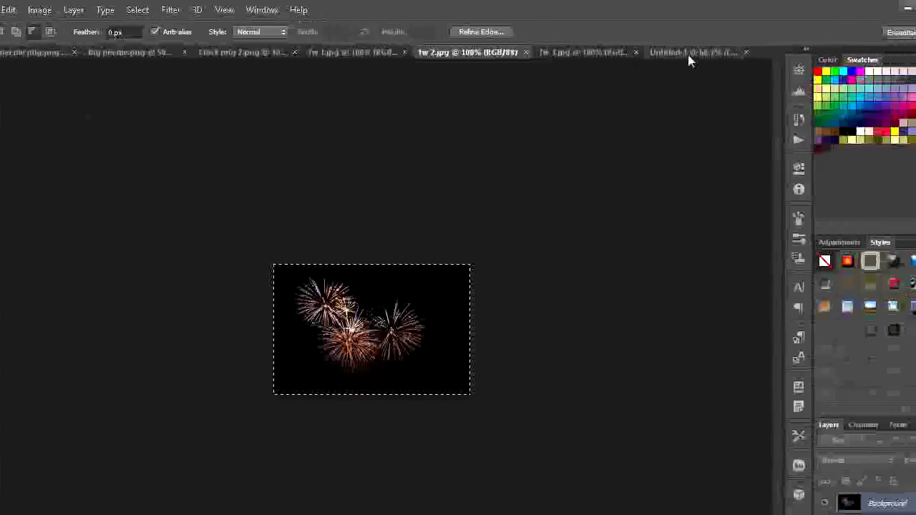
Paste the second fireworks into the card and move it to the upper right beside the 17
click(689, 53)
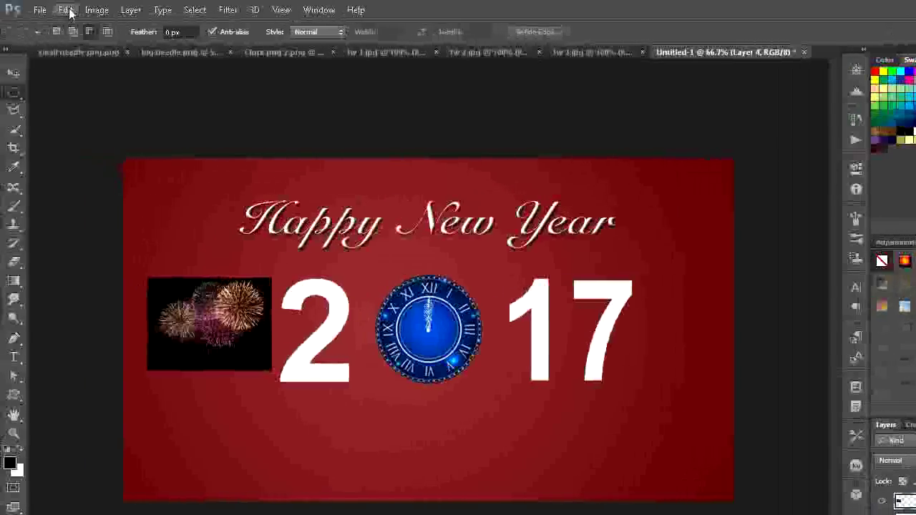
click(71, 15)
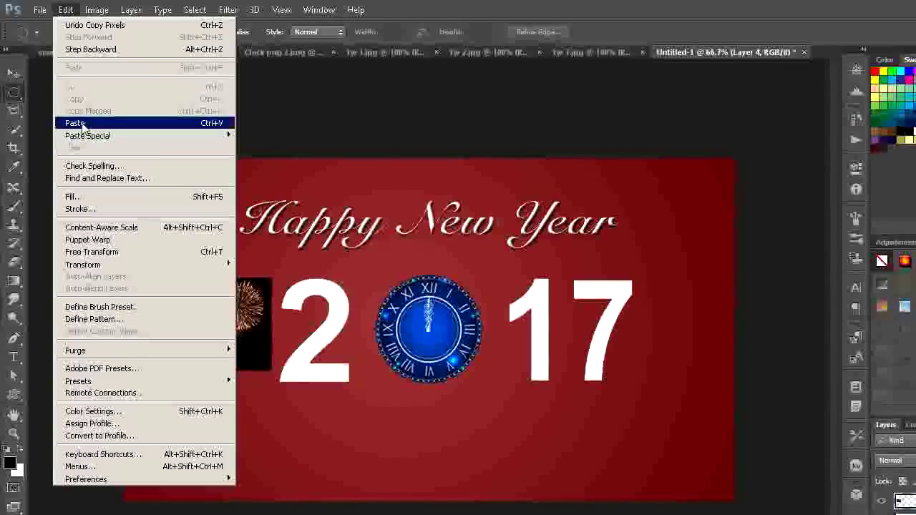
click(81, 121)
click(17, 77)
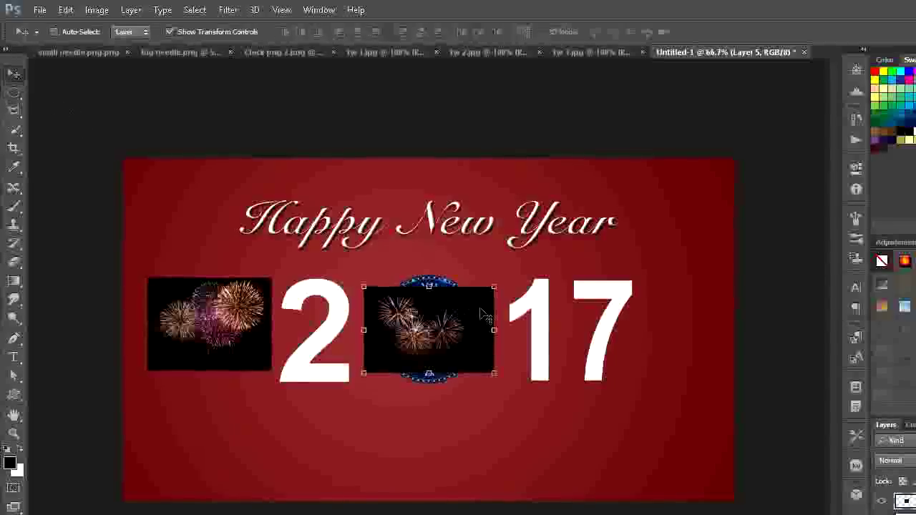
mouse_move(456, 347)
mouse_down()
mouse_move(681, 301)
mouse_move(688, 282)
mouse_up()
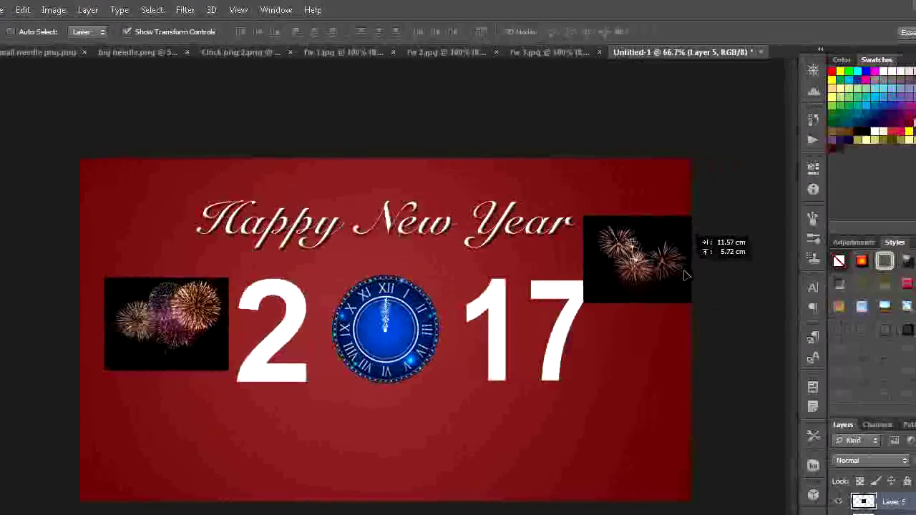
drag(688, 283, 687, 283)
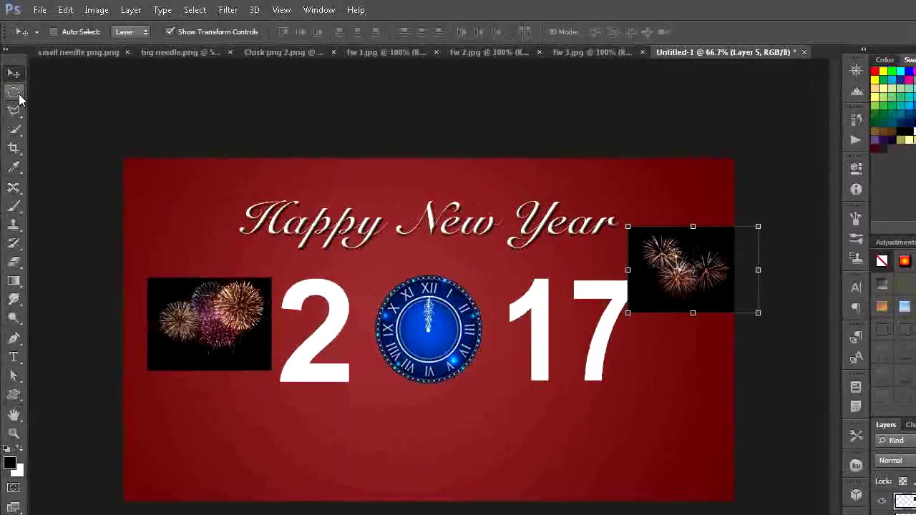
click(13, 92)
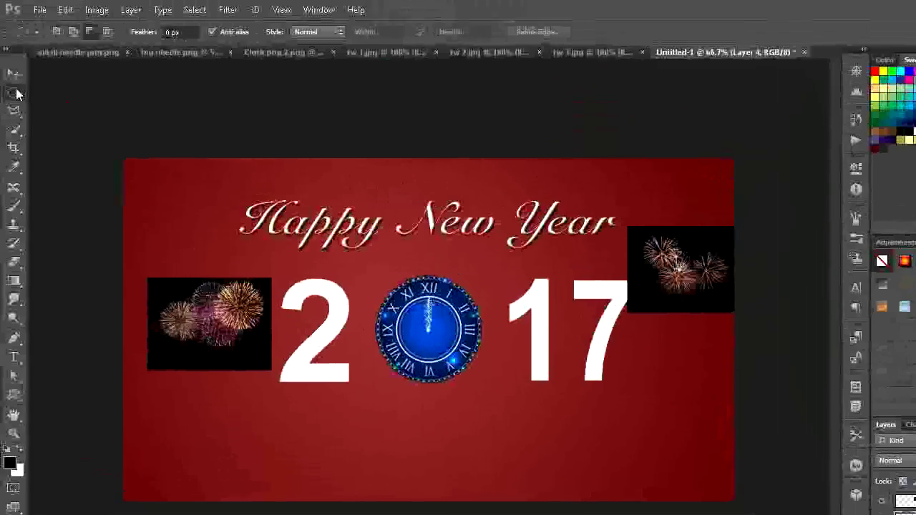
Enlarge the left fireworks picture taller and wider, filling from the card's left edge to the 2
click(15, 75)
drag(223, 335, 209, 306)
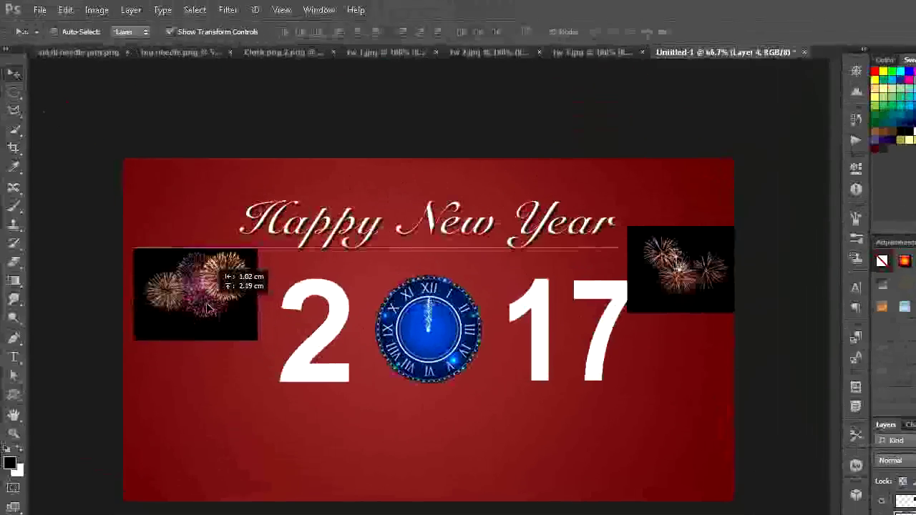
drag(195, 341, 197, 373)
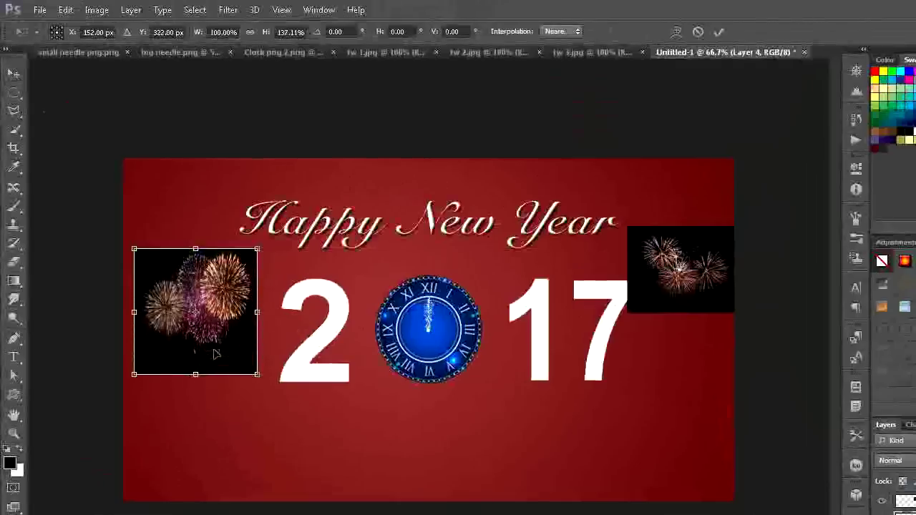
drag(260, 312, 285, 320)
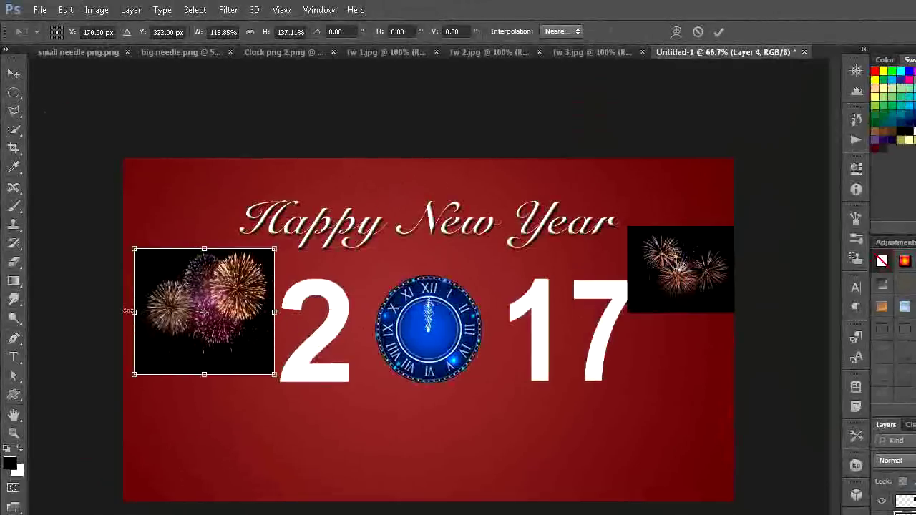
drag(133, 312, 123, 312)
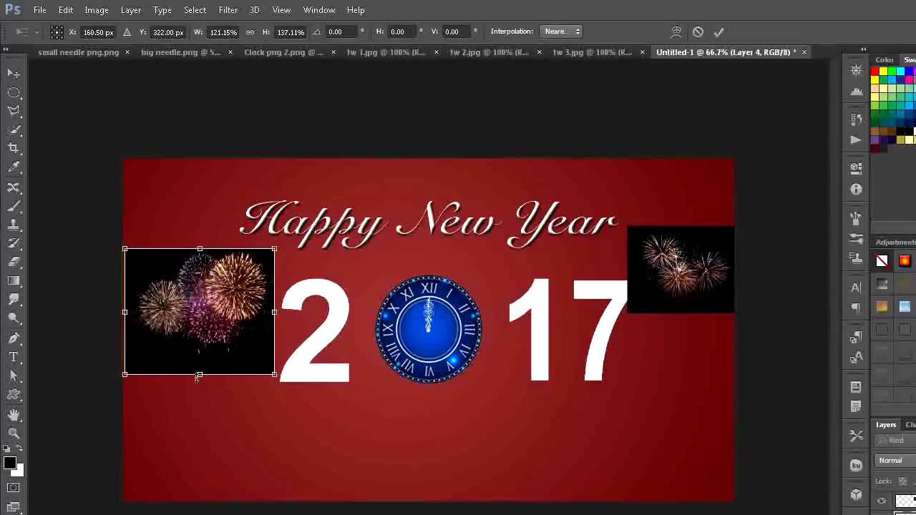
drag(200, 376, 200, 389)
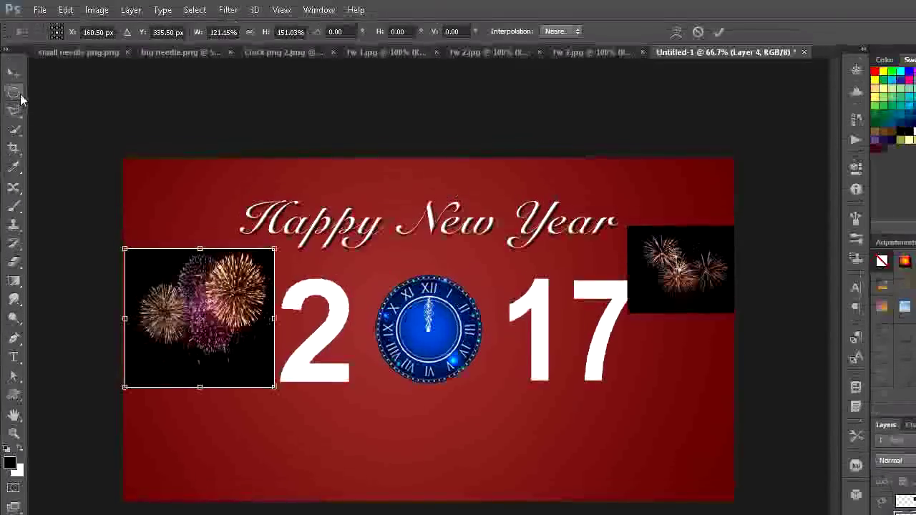
click(13, 93)
click(519, 234)
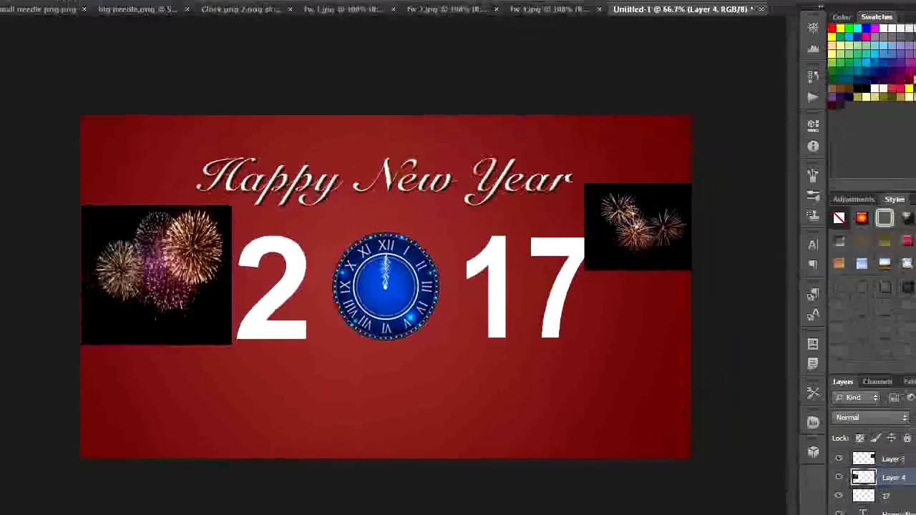
Stretch the right fireworks picture taller and narrower, reposition it beside the 17, and apply
click(873, 408)
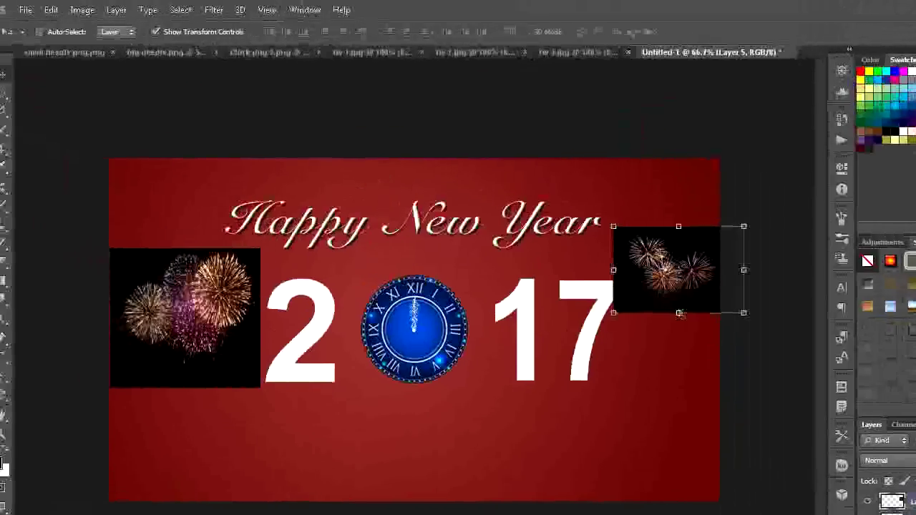
drag(679, 313, 680, 362)
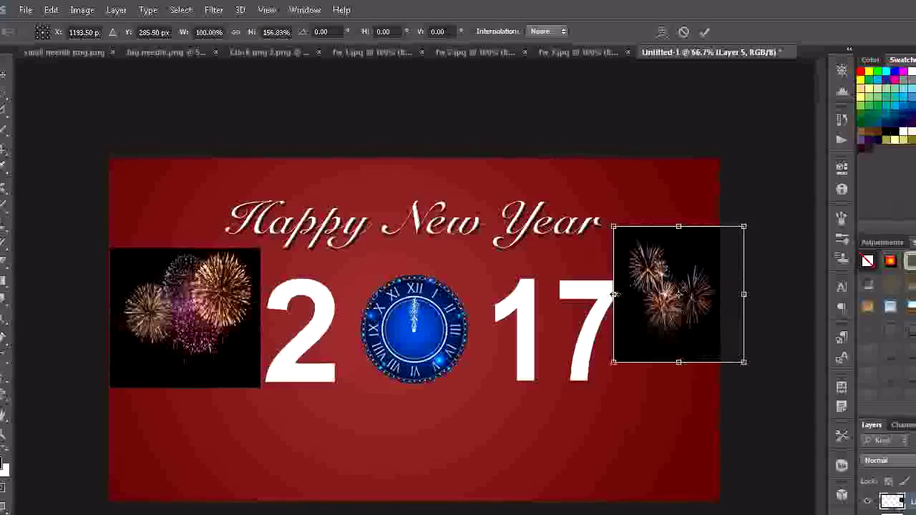
drag(613, 294, 619, 294)
mouse_move(679, 295)
mouse_down()
mouse_move(685, 313)
mouse_move(671, 312)
mouse_up()
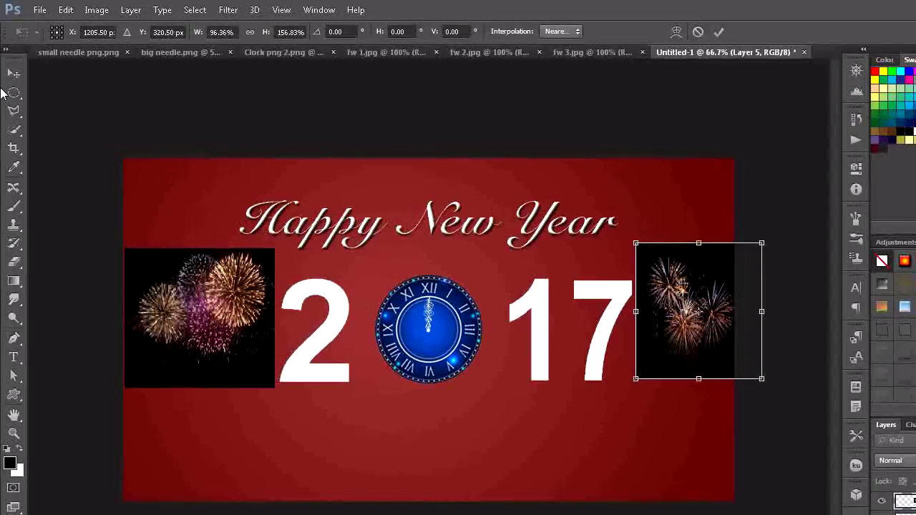
click(15, 93)
click(505, 240)
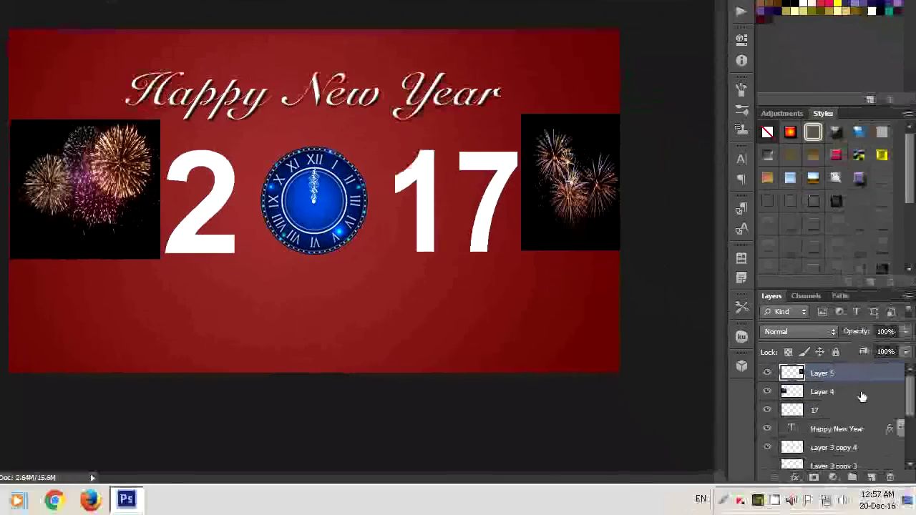
Merge Layer 4 and Layer 5, set the merged fireworks to Screen blending, and select the Background layer
ctrl+click(863, 395)
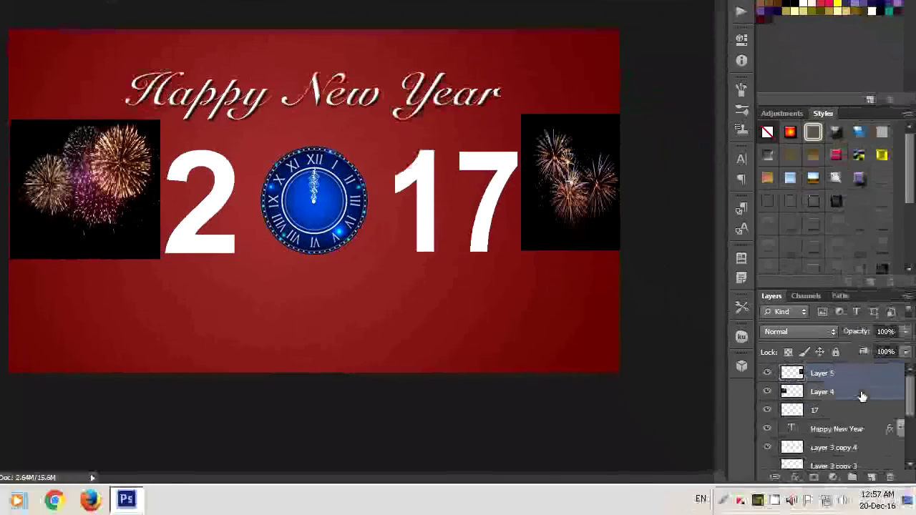
right_click(861, 395)
click(801, 214)
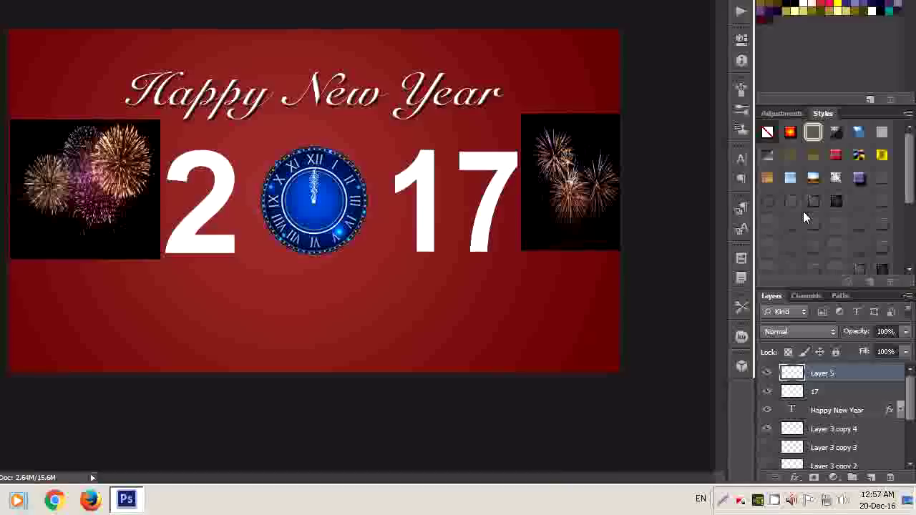
click(834, 333)
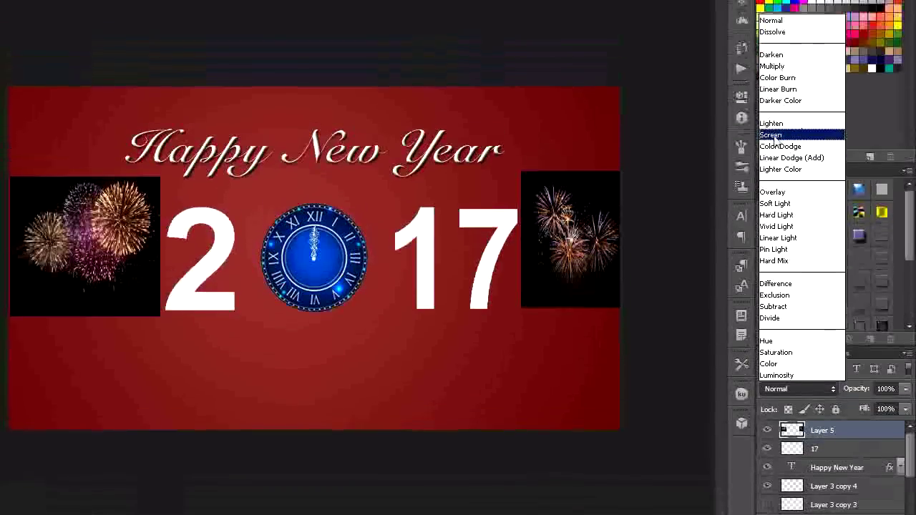
click(774, 77)
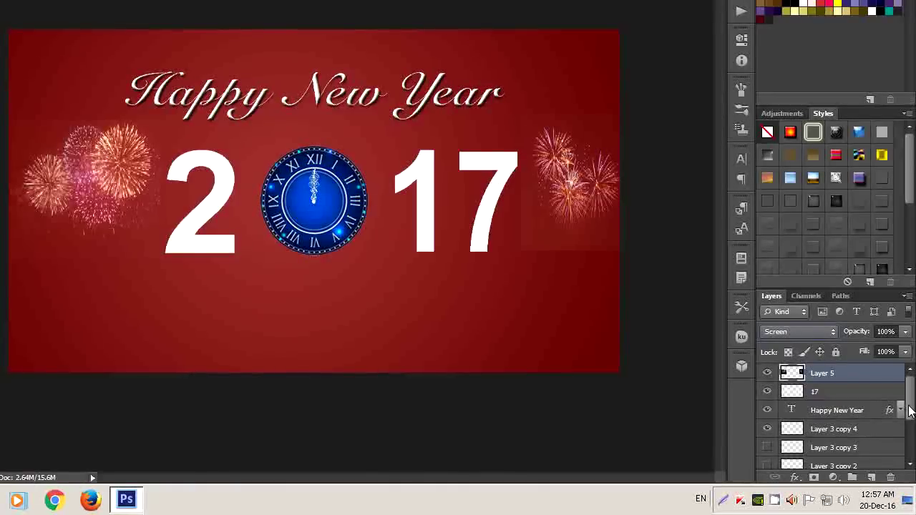
drag(911, 410, 912, 459)
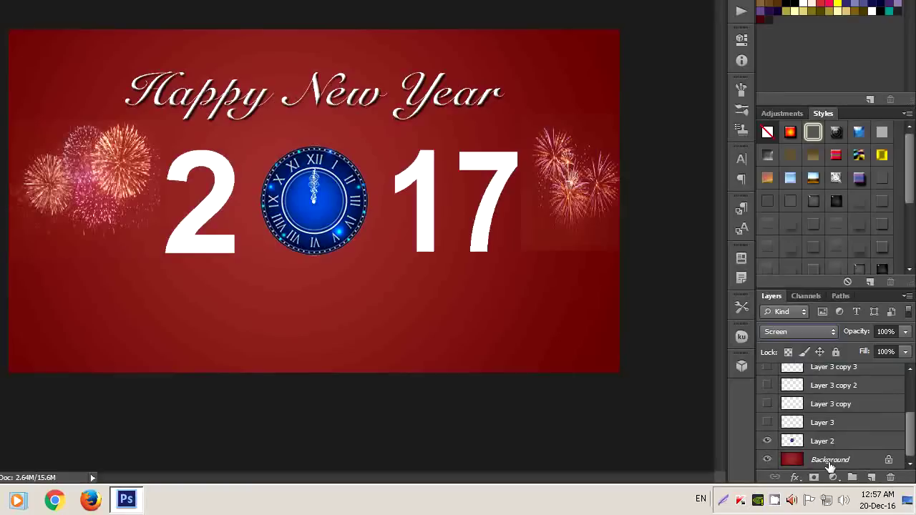
click(851, 464)
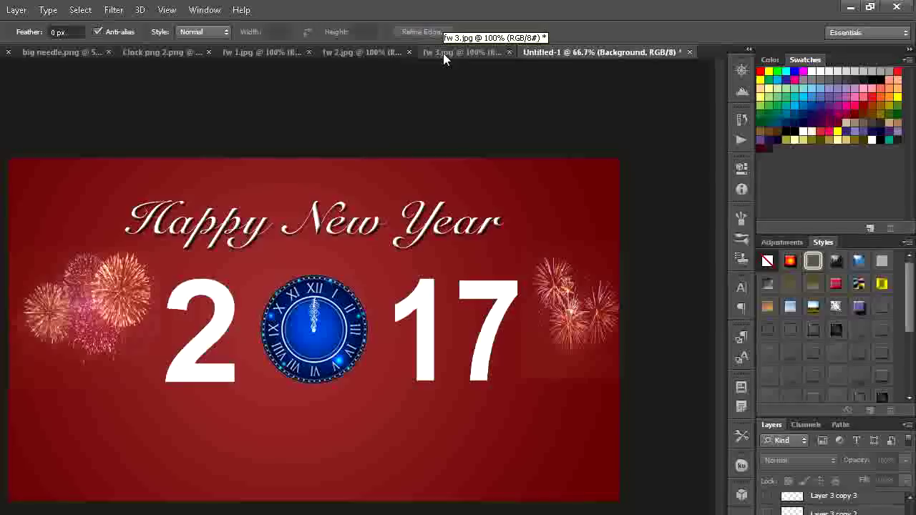
Copy the entire fw 3.jpg fireworks image
click(443, 53)
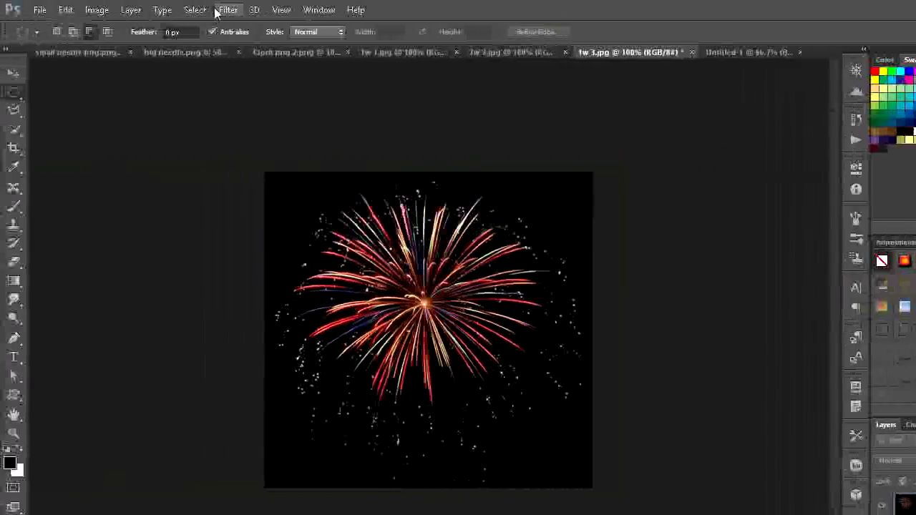
click(195, 10)
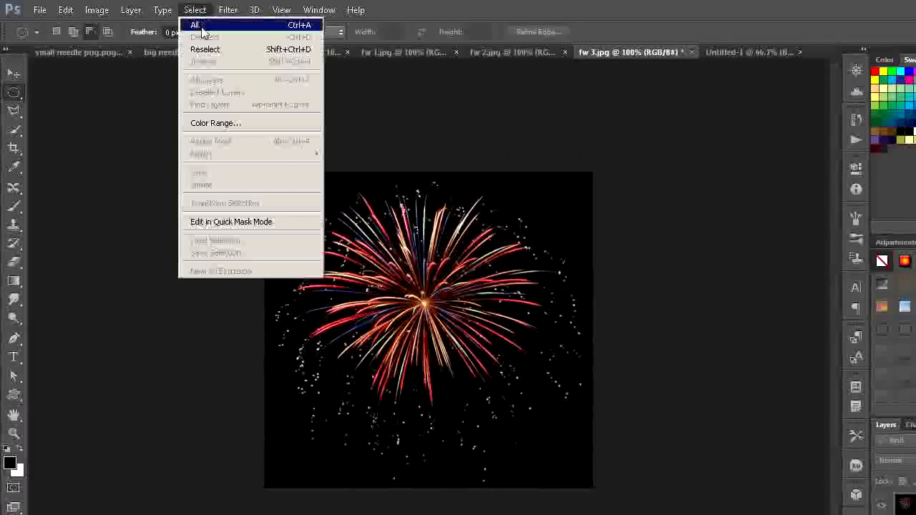
click(201, 27)
click(65, 10)
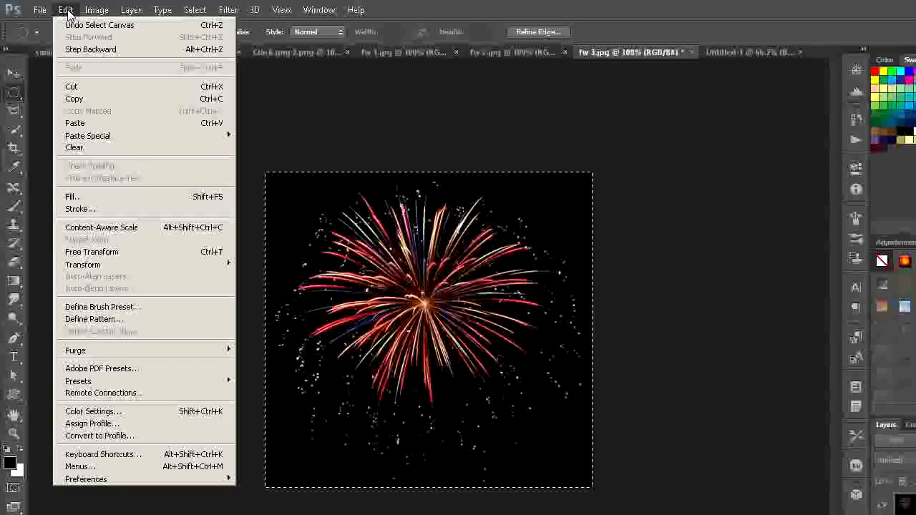
click(72, 101)
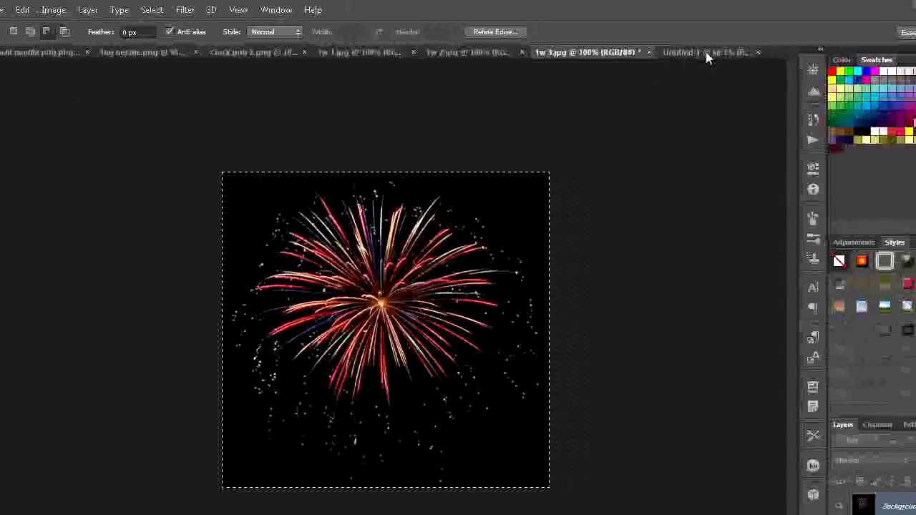
Paste the fireworks into the card as Layer 6 and centre it on the clock
click(706, 54)
click(66, 10)
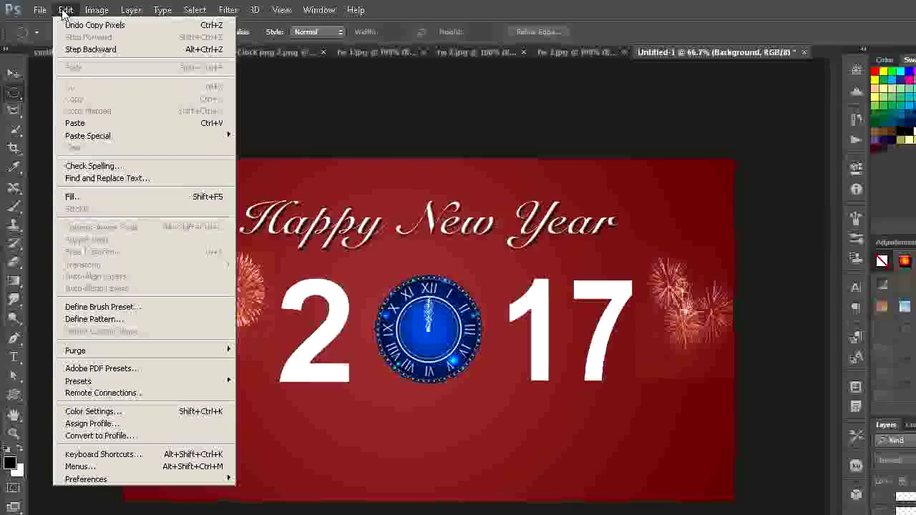
click(74, 123)
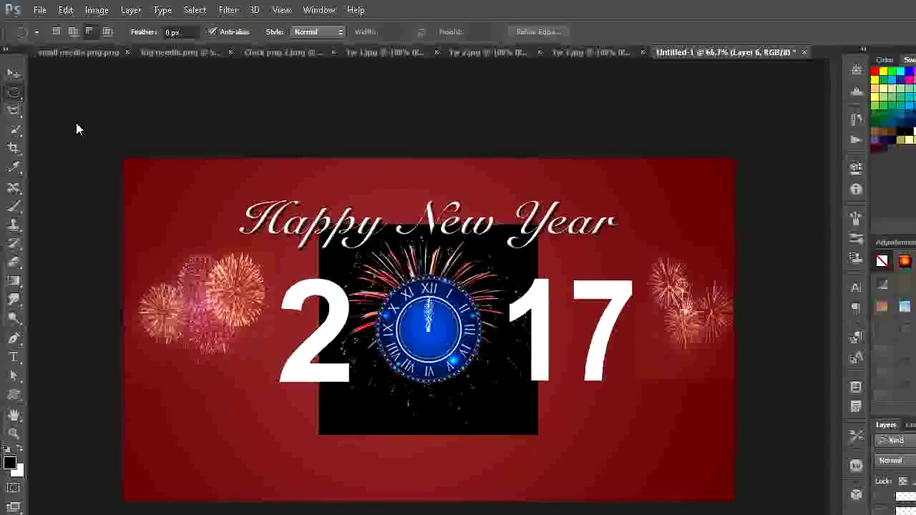
click(14, 73)
drag(444, 383, 448, 365)
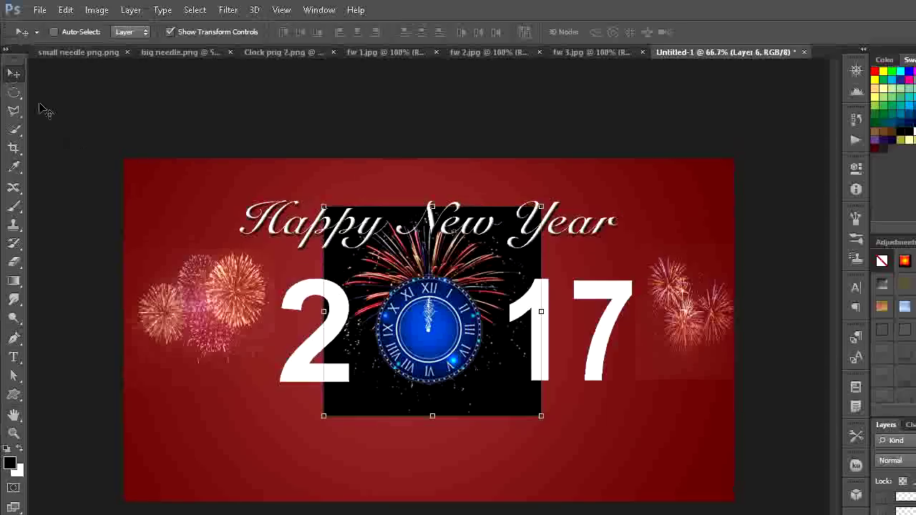
click(14, 93)
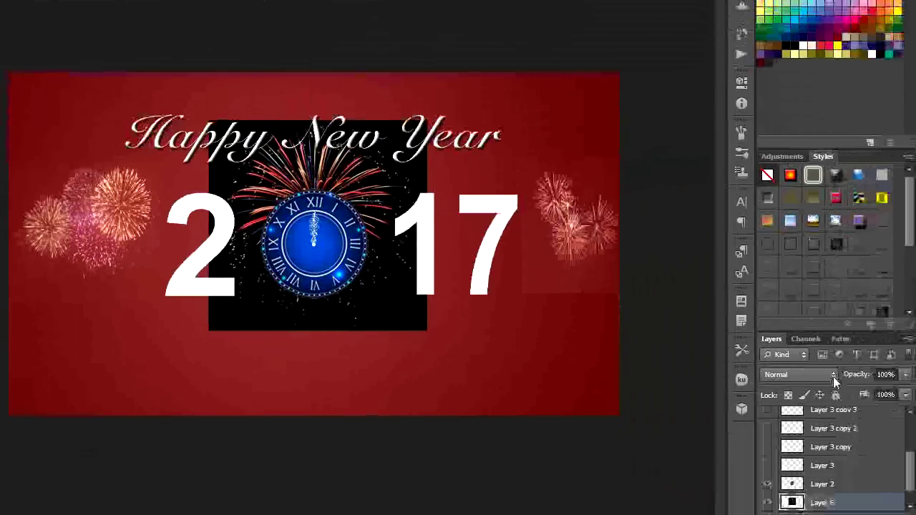
Set Layer 6's blend mode to Screen so the fireworks' black square disappears
click(833, 376)
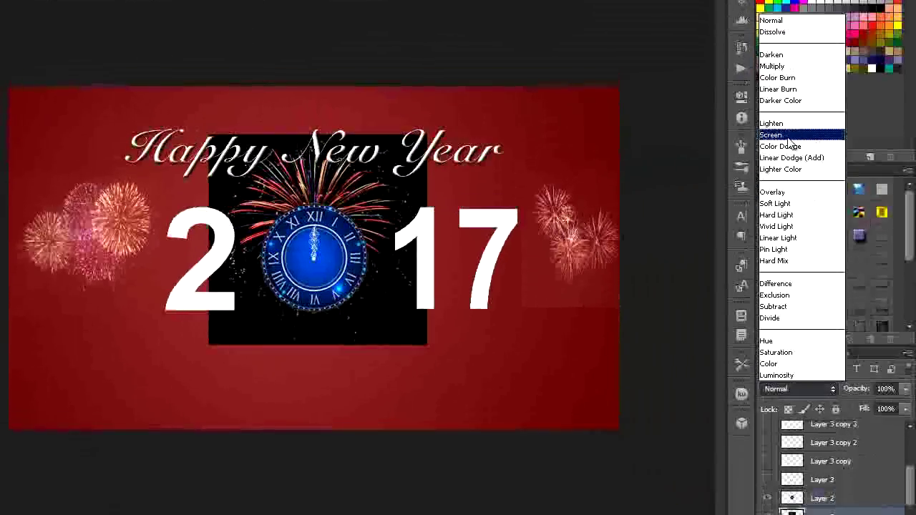
click(786, 135)
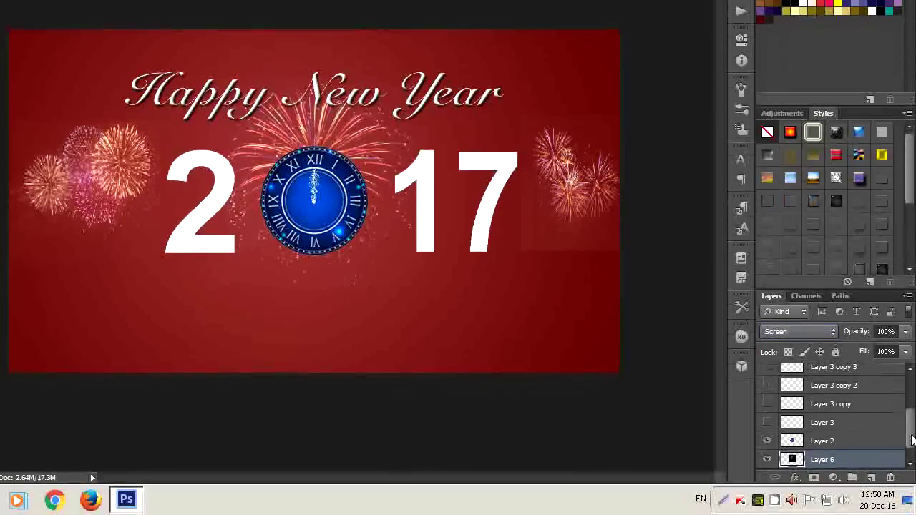
drag(912, 440, 887, 400)
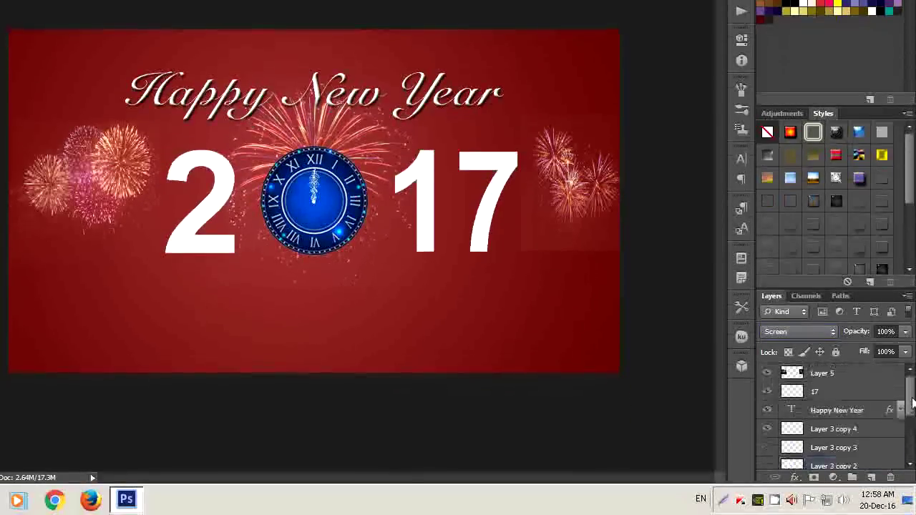
Give the 17 numerals layer Bevel & Emboss and Drop Shadow effects
click(830, 393)
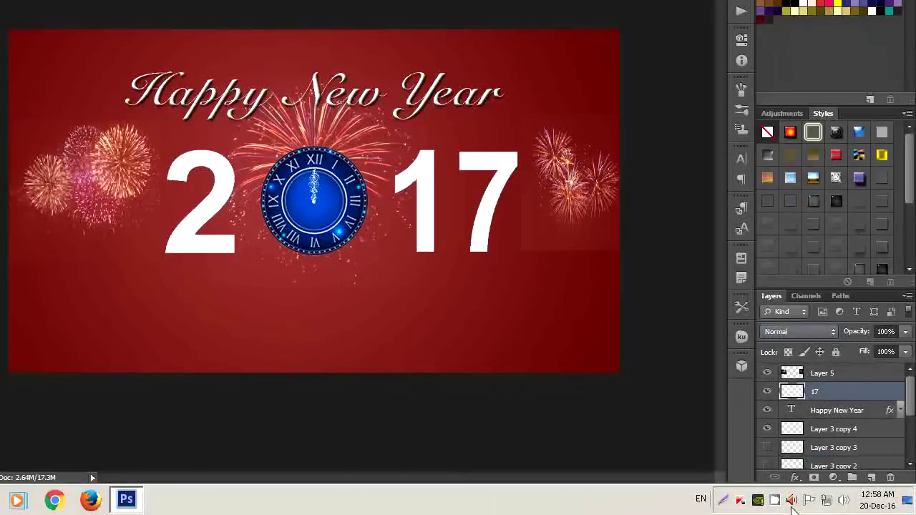
click(795, 478)
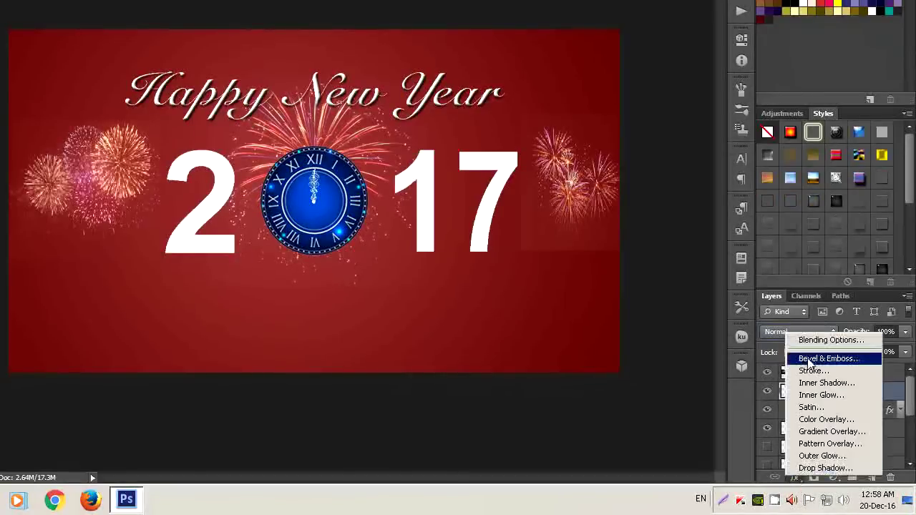
click(811, 358)
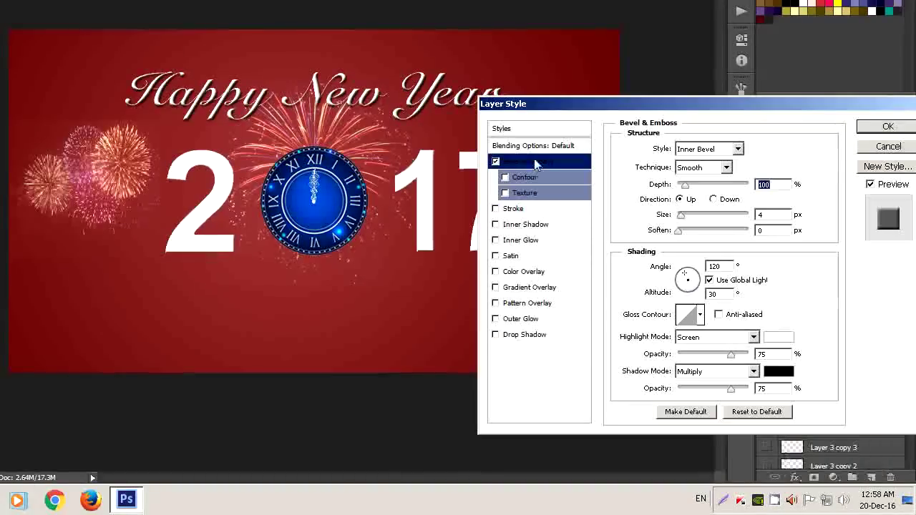
click(529, 335)
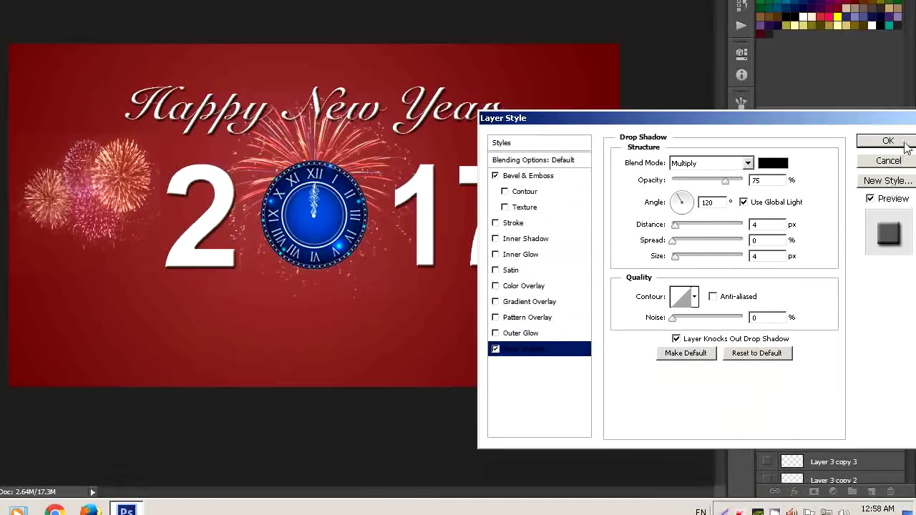
click(903, 142)
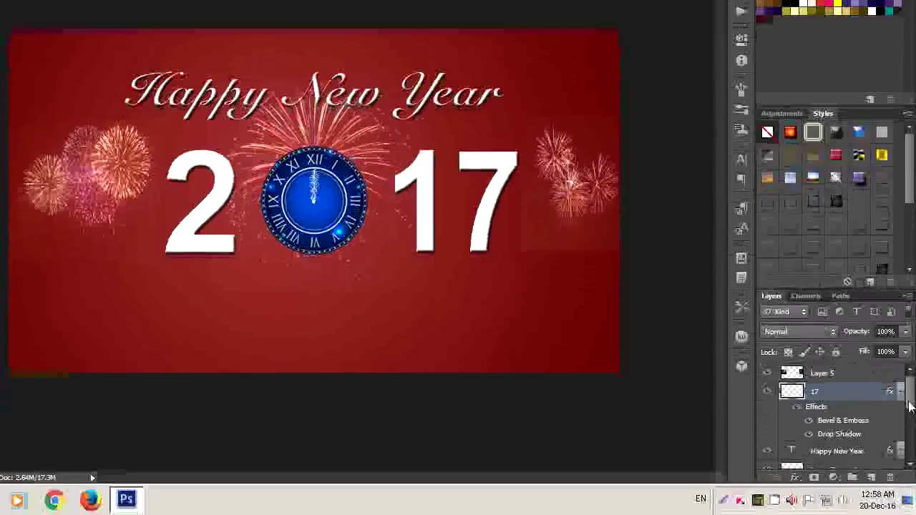
Hide the side fireworks, the 2017 numerals and the fireworks burst behind the clock
scroll(910, 406, down, 1)
scroll(910, 393, up, 1)
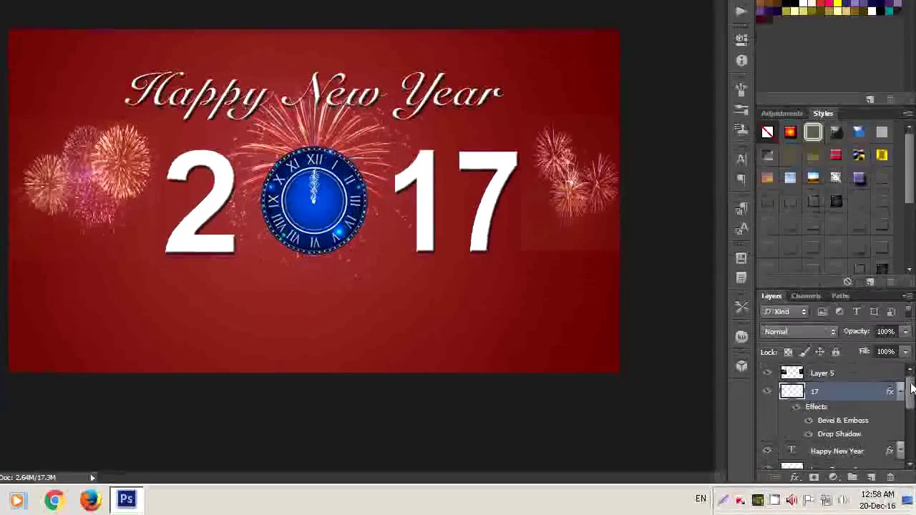
click(767, 374)
click(766, 391)
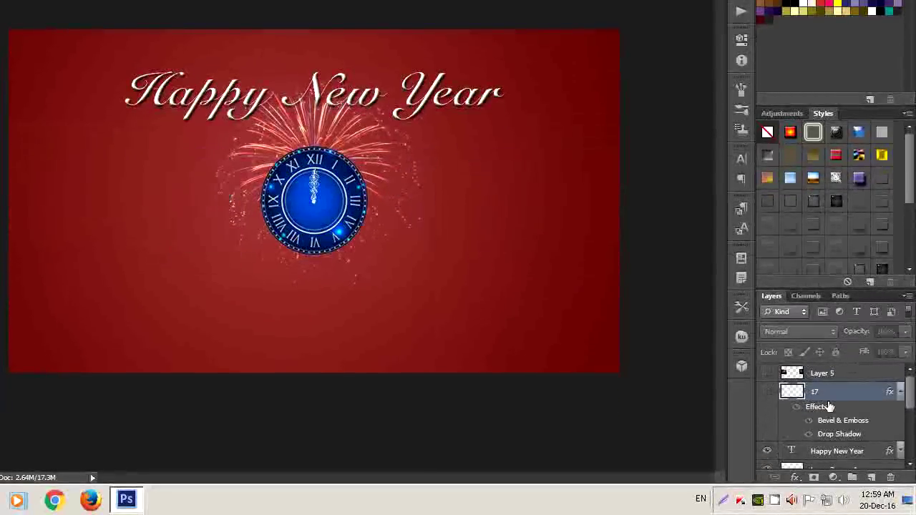
drag(911, 405, 904, 464)
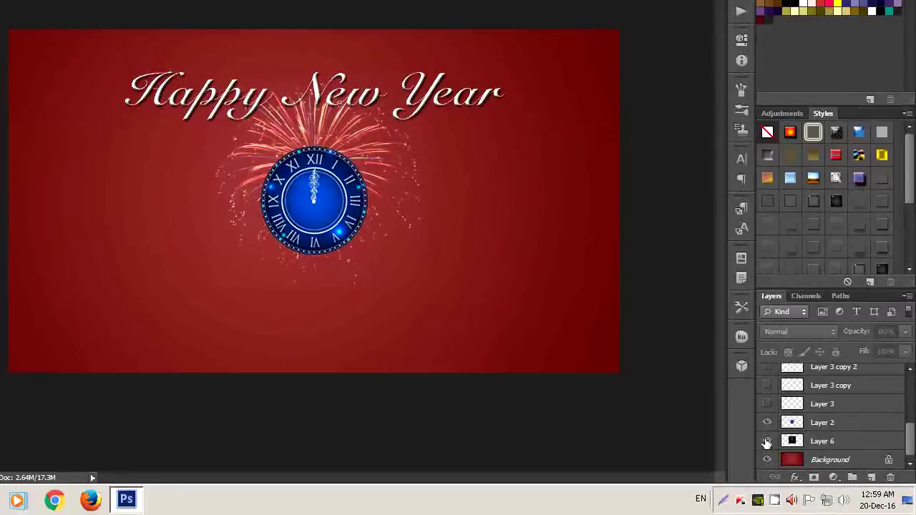
click(767, 442)
mouse_move(912, 446)
mouse_down()
mouse_move(911, 394)
mouse_move(911, 407)
mouse_up()
Hide Happy New Year and Layer 3 copy 4, and show the clock face and Layer 3 hands
click(768, 407)
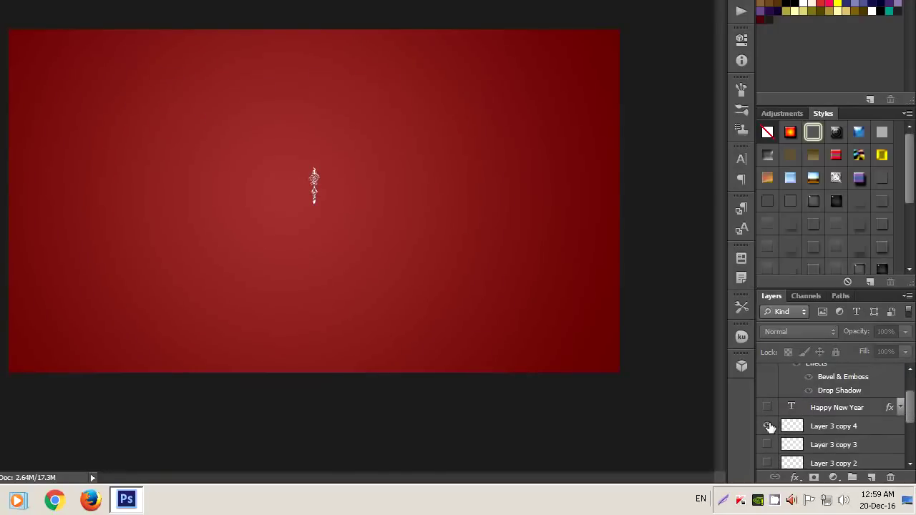
click(768, 426)
drag(909, 408, 910, 447)
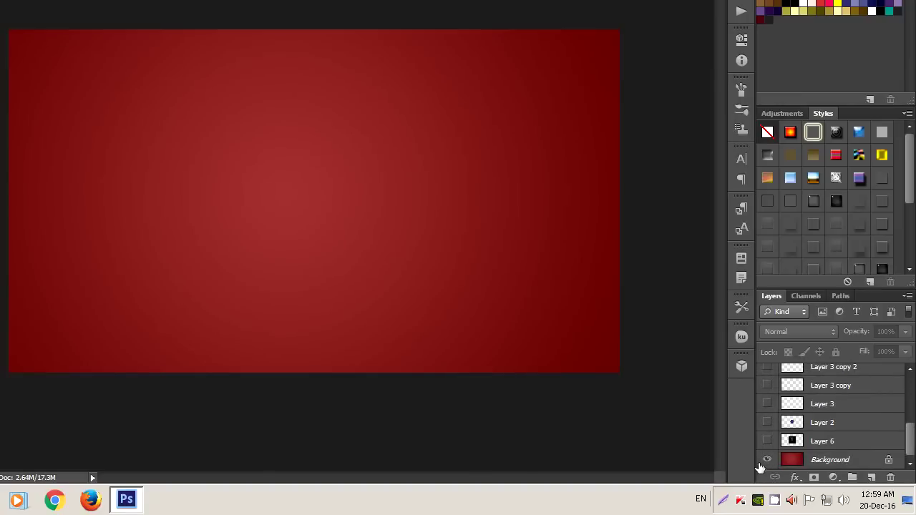
click(767, 422)
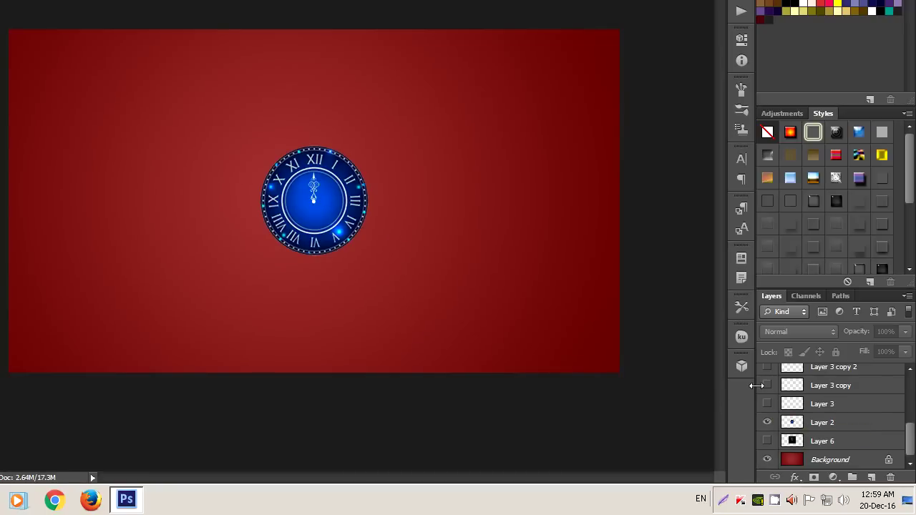
click(768, 405)
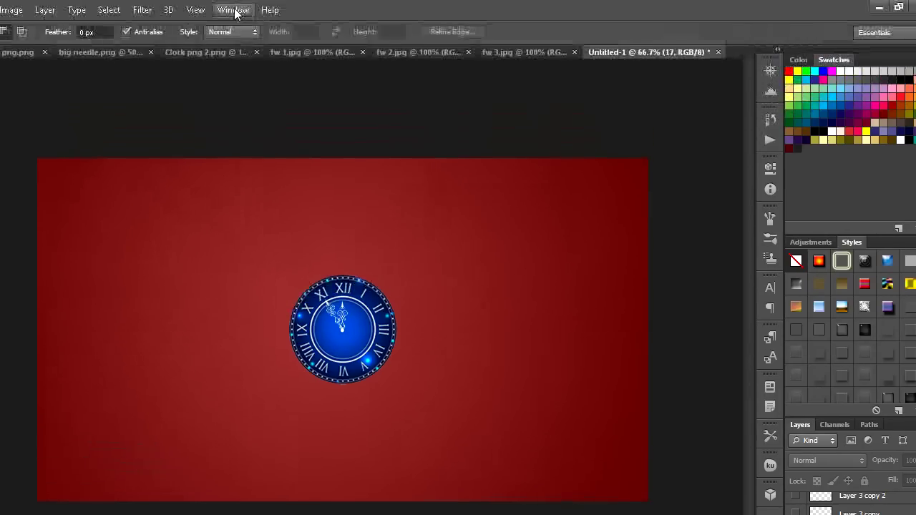
Show the Timeline panel and create a frame animation from the current clock view
click(234, 10)
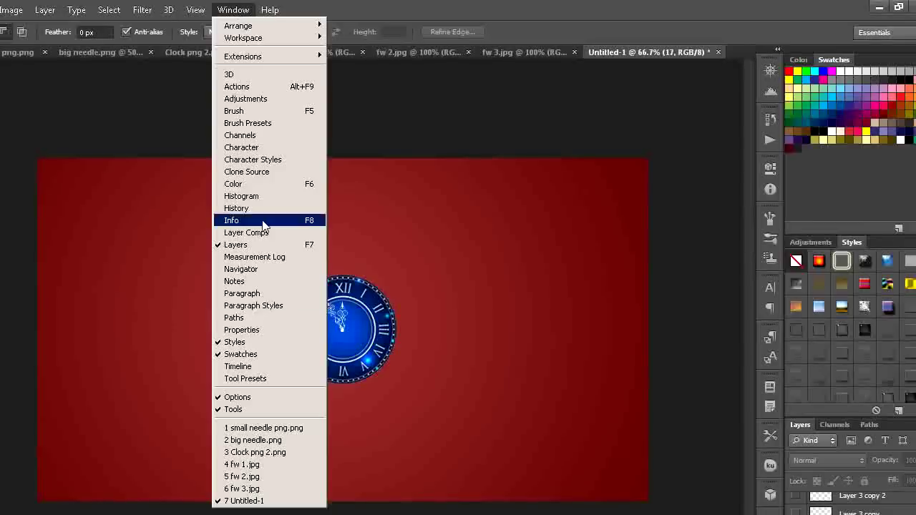
click(247, 367)
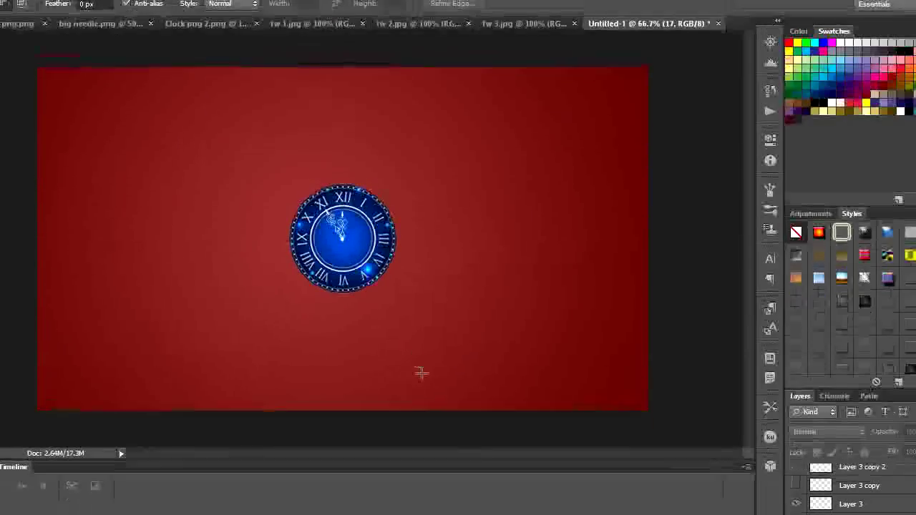
click(356, 439)
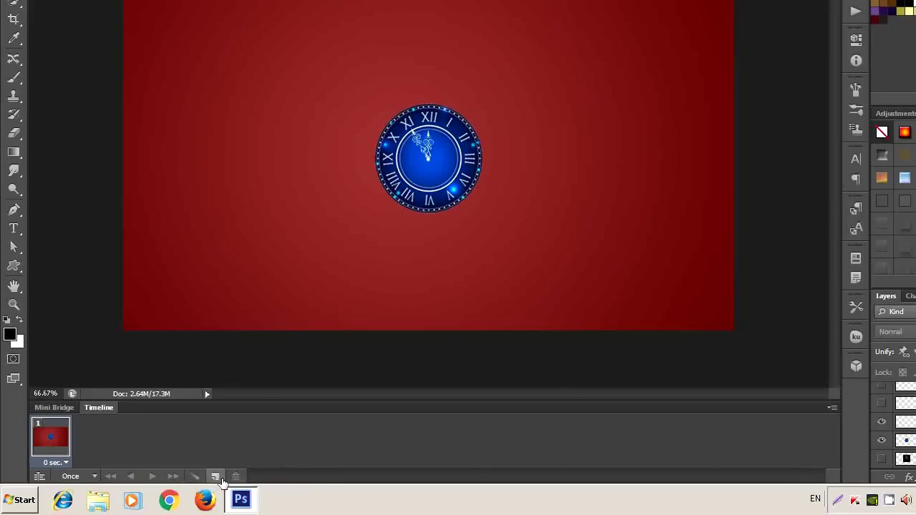
Add frames 2 and 3, showing the Layer 3 copy and Layer 3 copy 2 hands
click(216, 477)
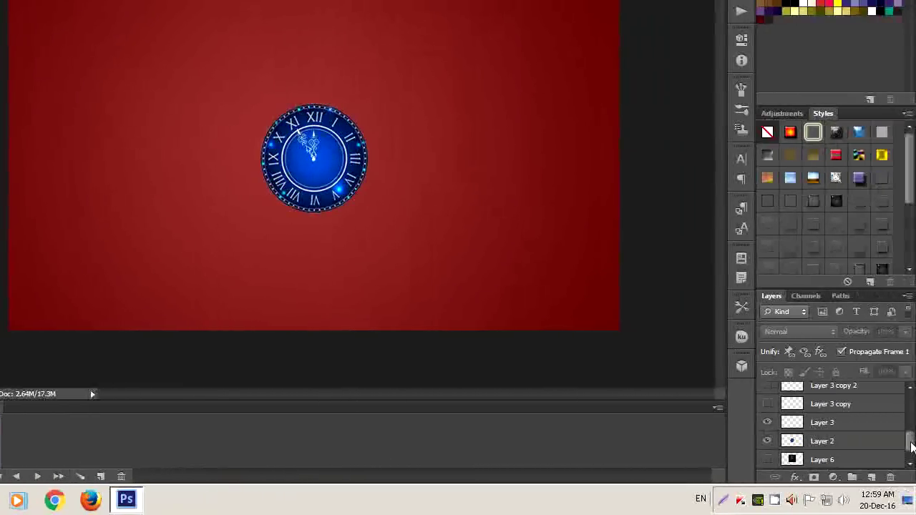
drag(911, 445, 912, 442)
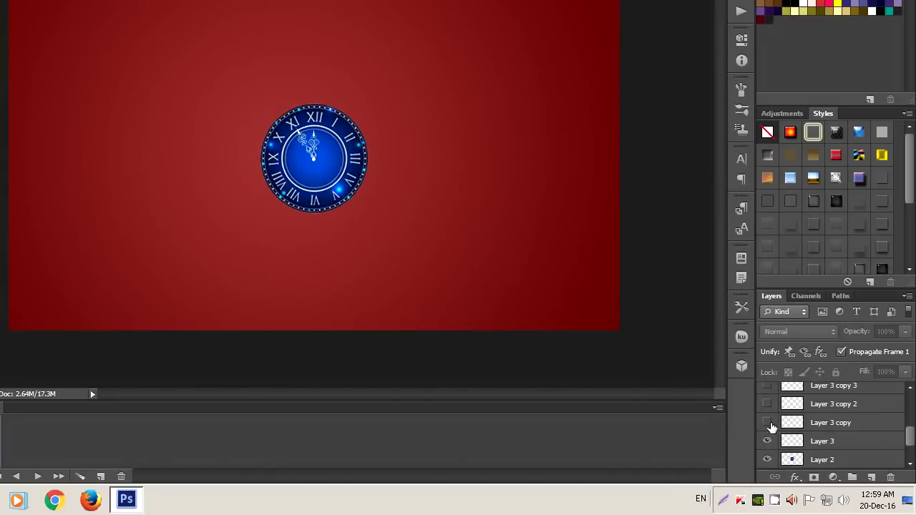
click(820, 424)
click(766, 427)
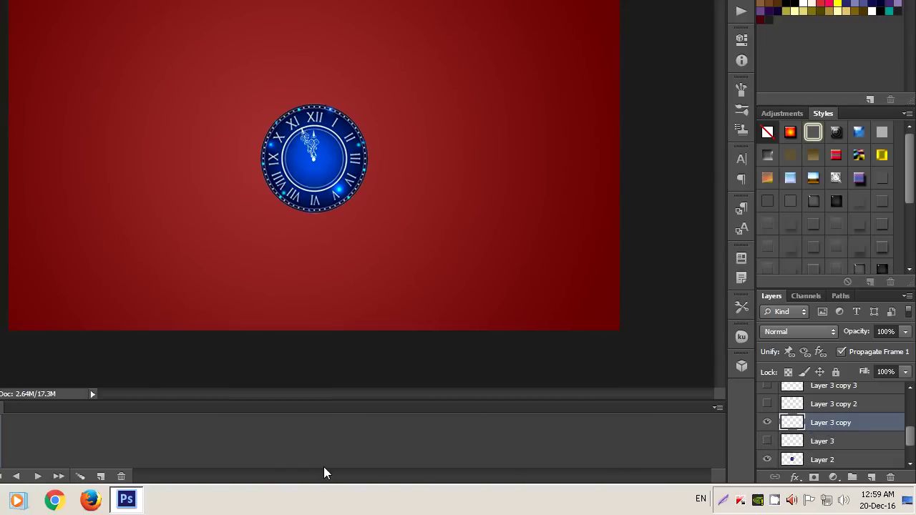
click(216, 477)
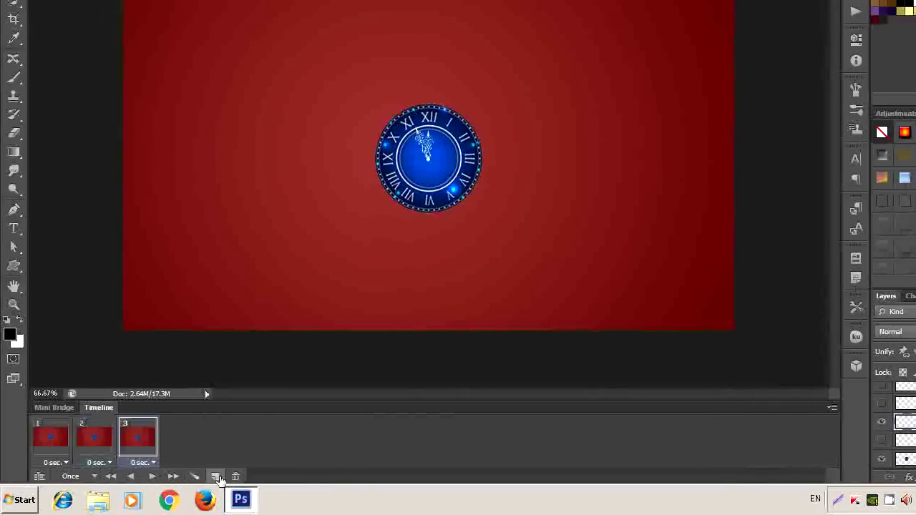
click(824, 405)
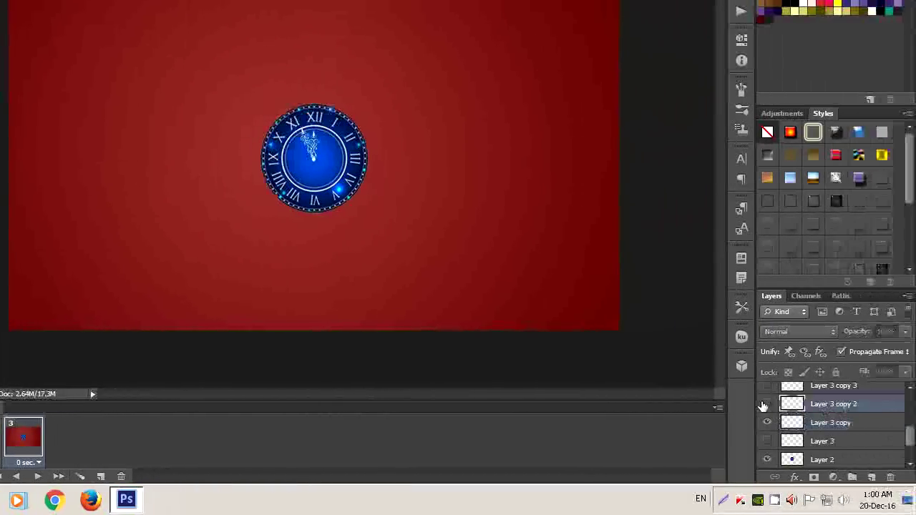
click(768, 405)
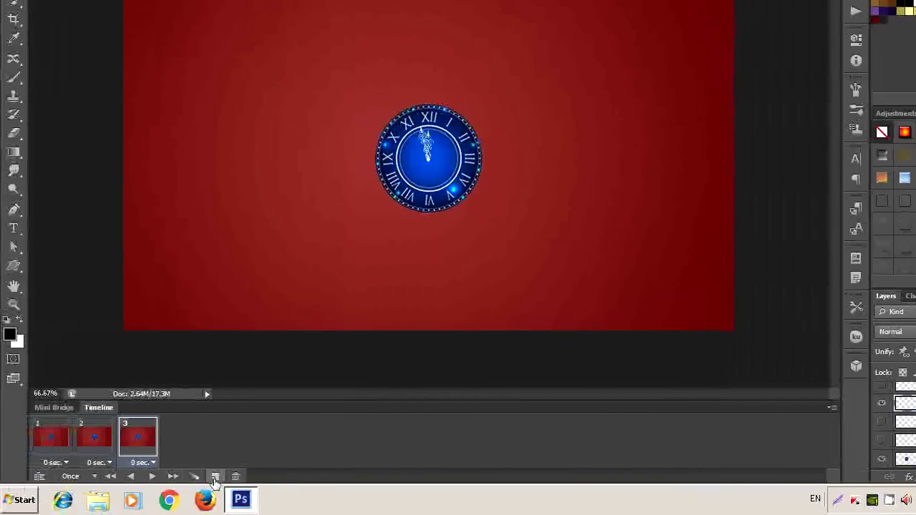
Add frames 4 to 6, swapping in the Layer 3 copy 3 and copy 4 hands
click(214, 477)
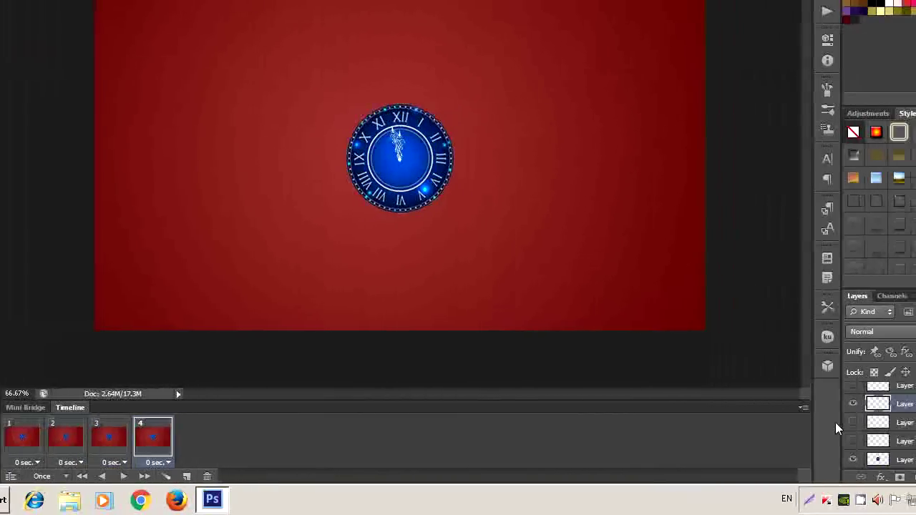
scroll(909, 441, up, 1)
click(767, 408)
click(768, 427)
click(767, 428)
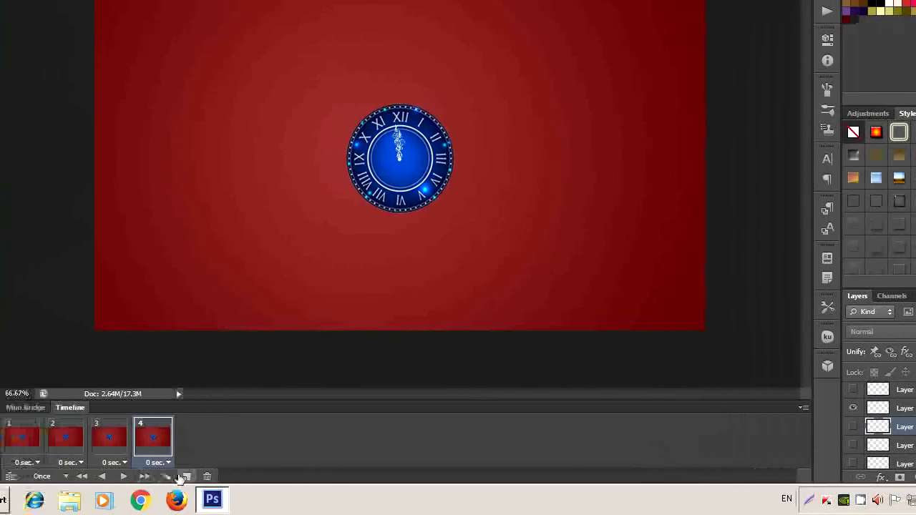
click(216, 476)
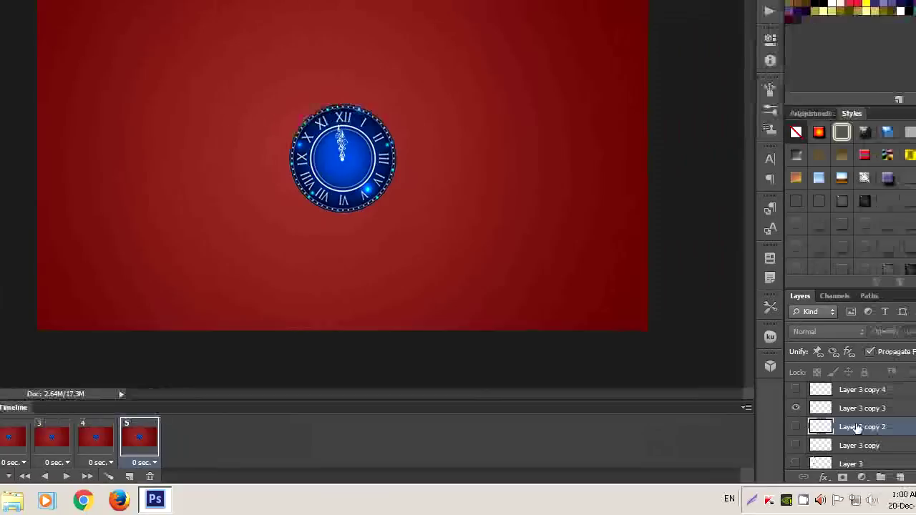
scroll(908, 436, up, 2)
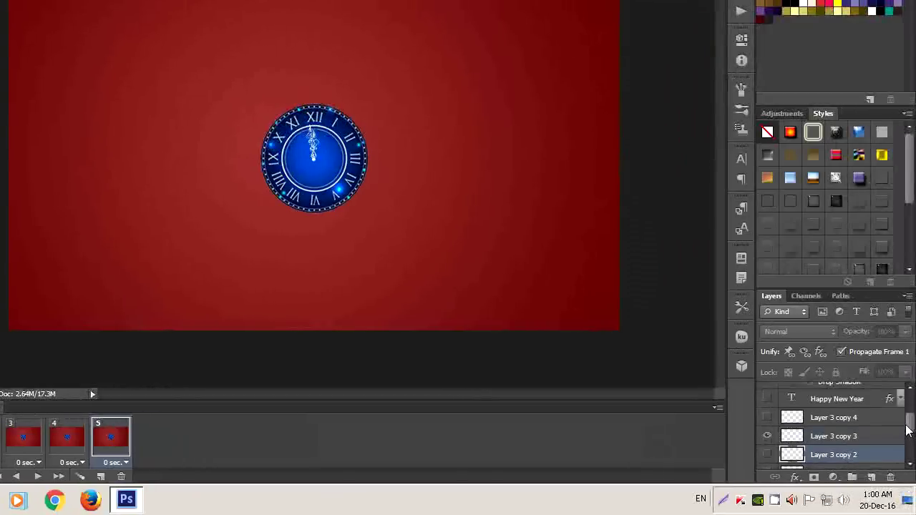
click(809, 421)
click(767, 417)
click(768, 433)
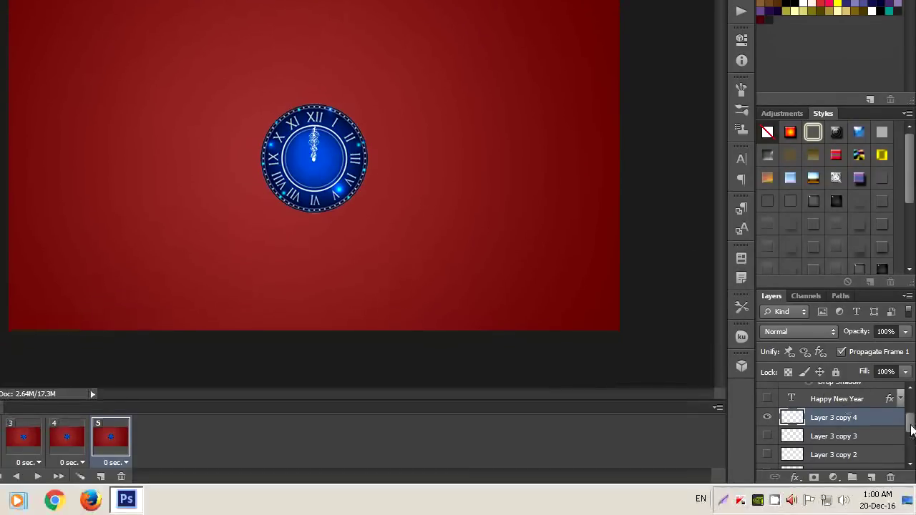
click(215, 477)
scroll(912, 425, up, 2)
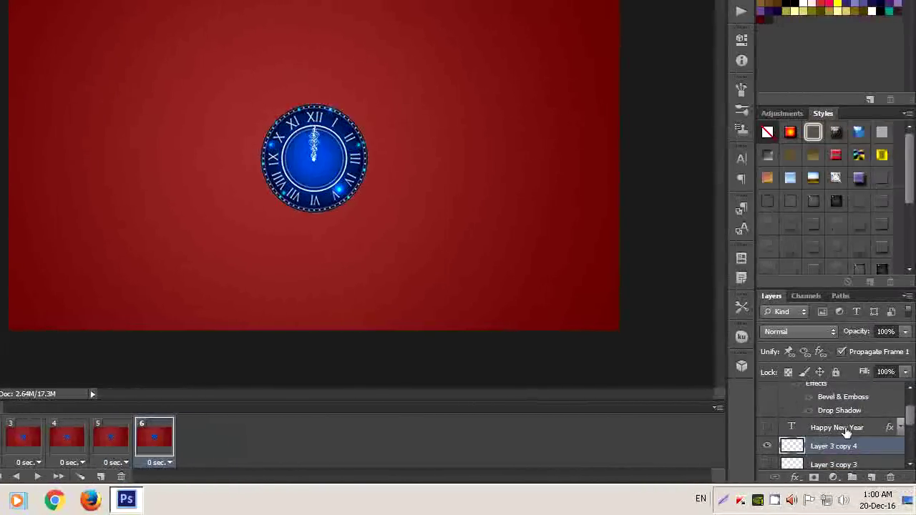
Show Happy New Year in frame 6 and add frame 7 revealing the 2017 digits
click(768, 428)
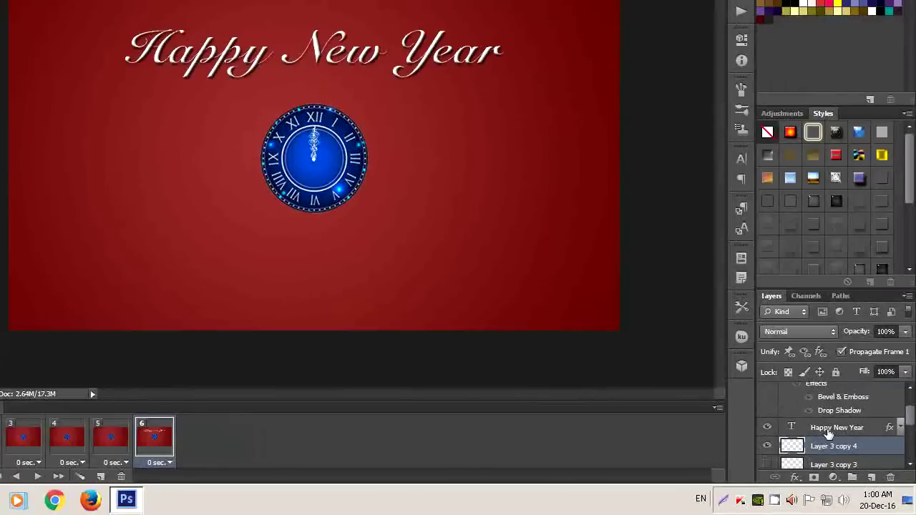
click(832, 431)
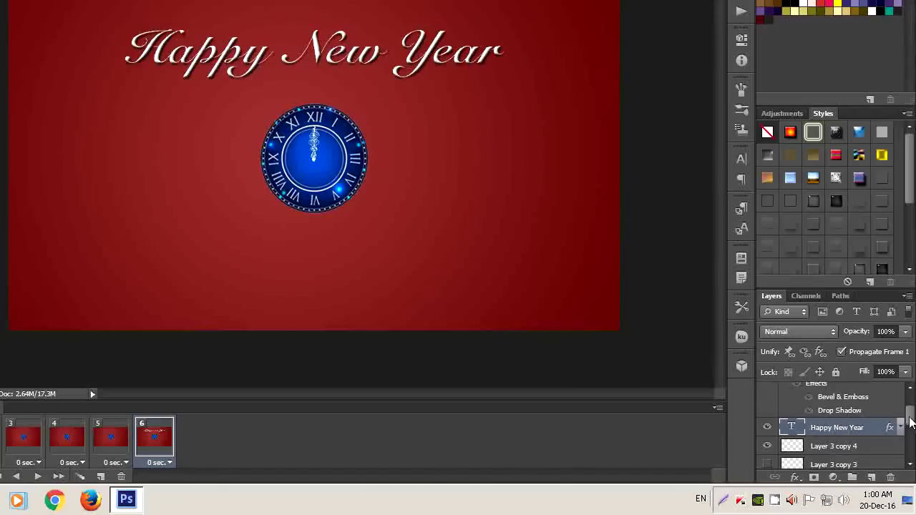
drag(911, 422, 910, 408)
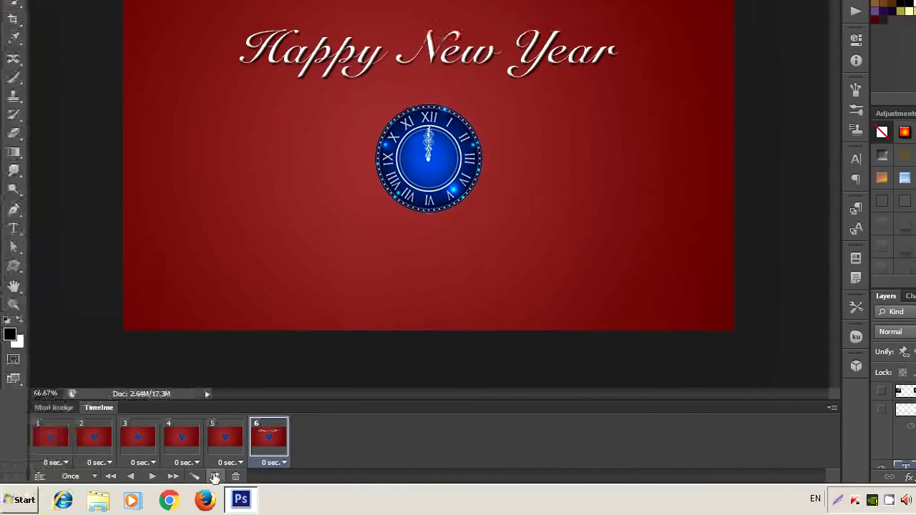
click(216, 477)
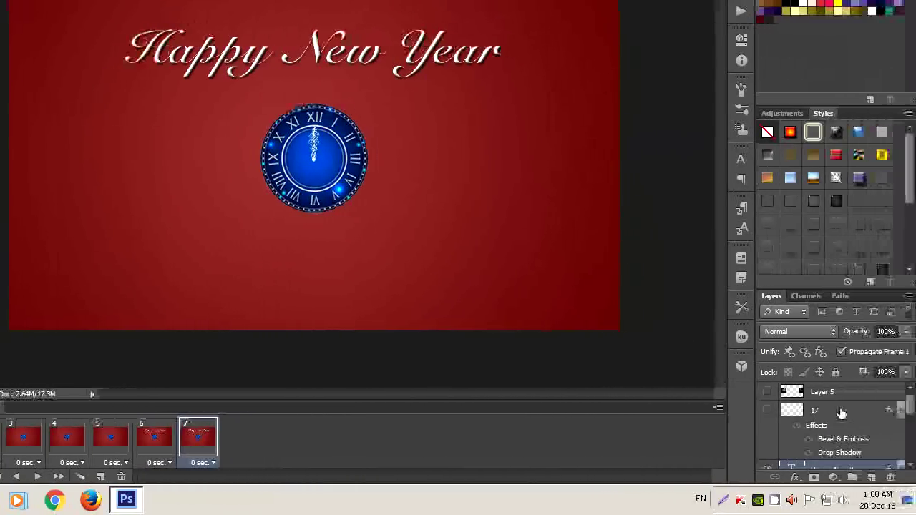
click(768, 410)
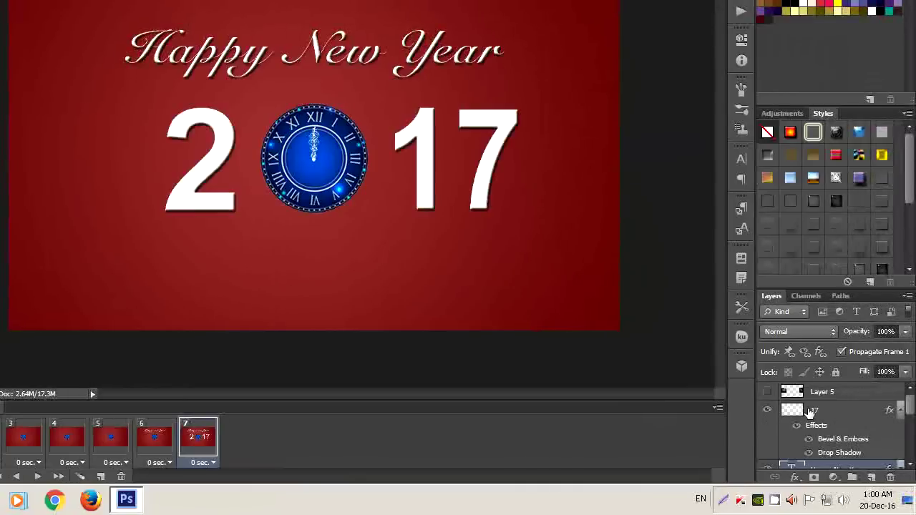
click(812, 412)
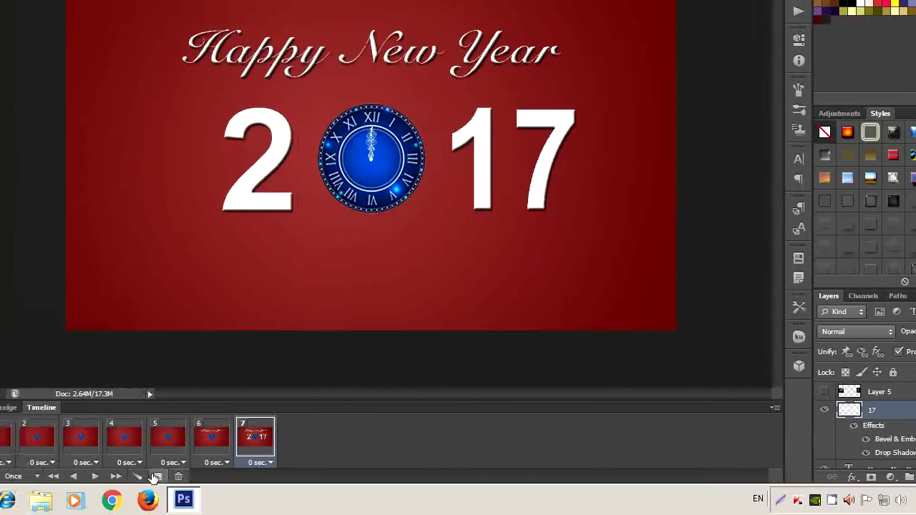
Add frame 8 with the side fireworks and frame 9 with the burst behind the clock
click(216, 478)
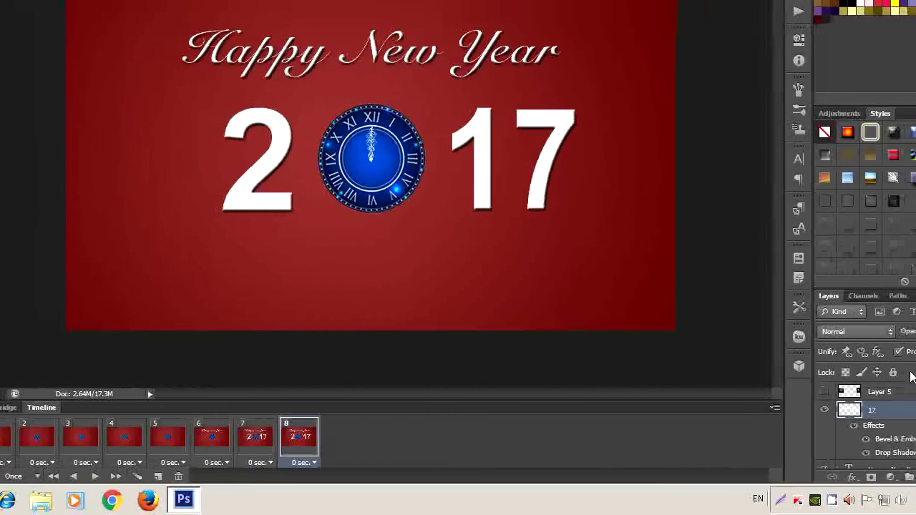
click(769, 395)
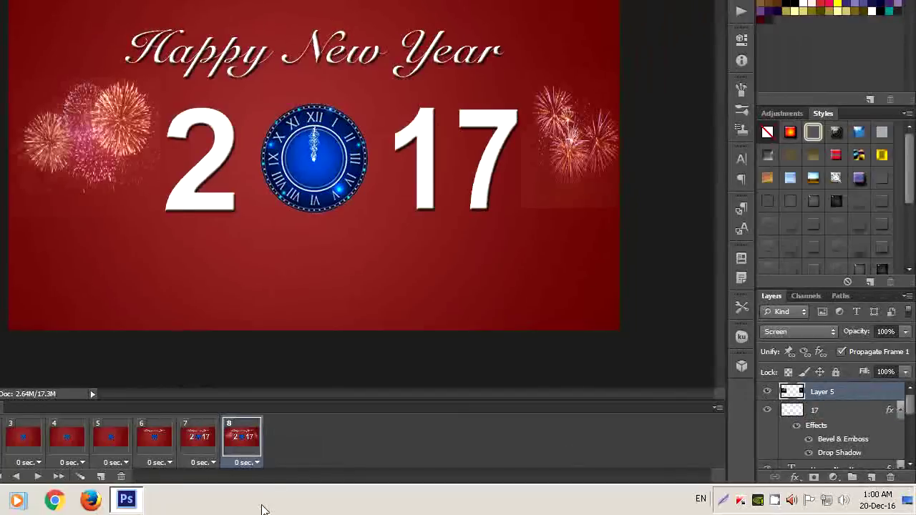
click(215, 477)
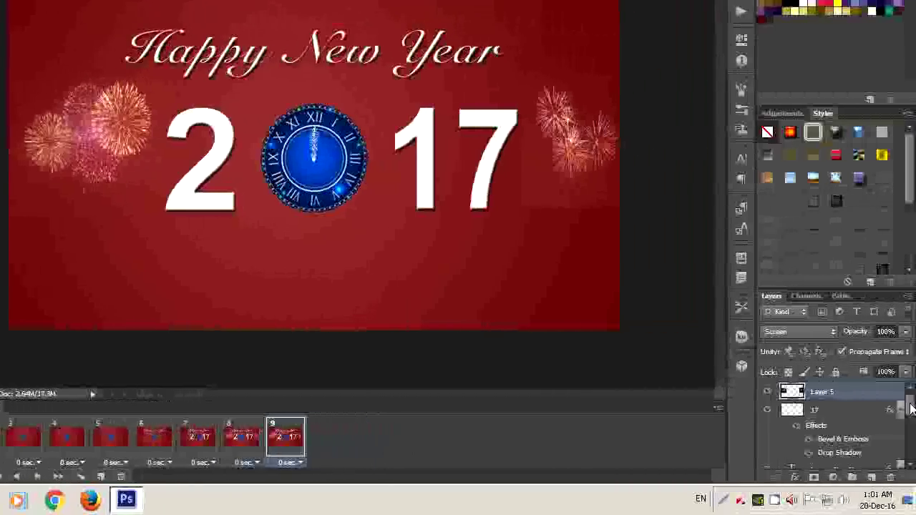
drag(911, 408, 907, 451)
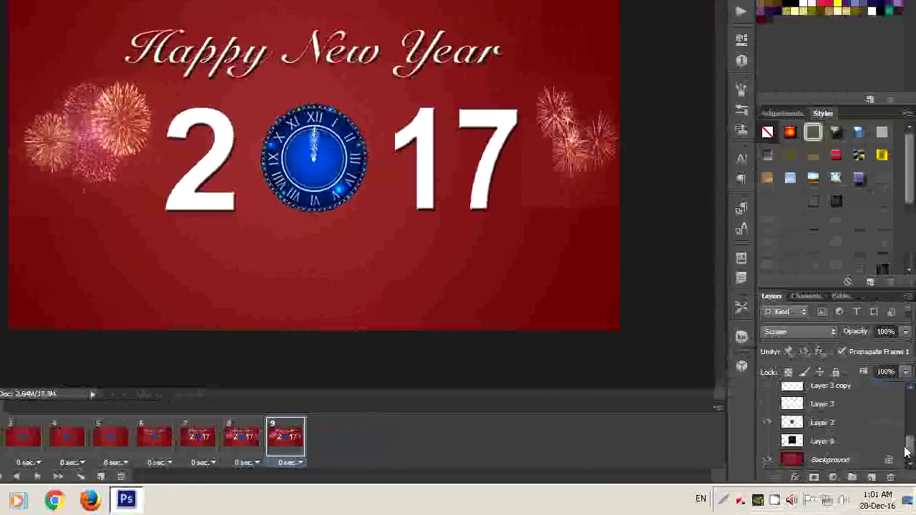
click(824, 441)
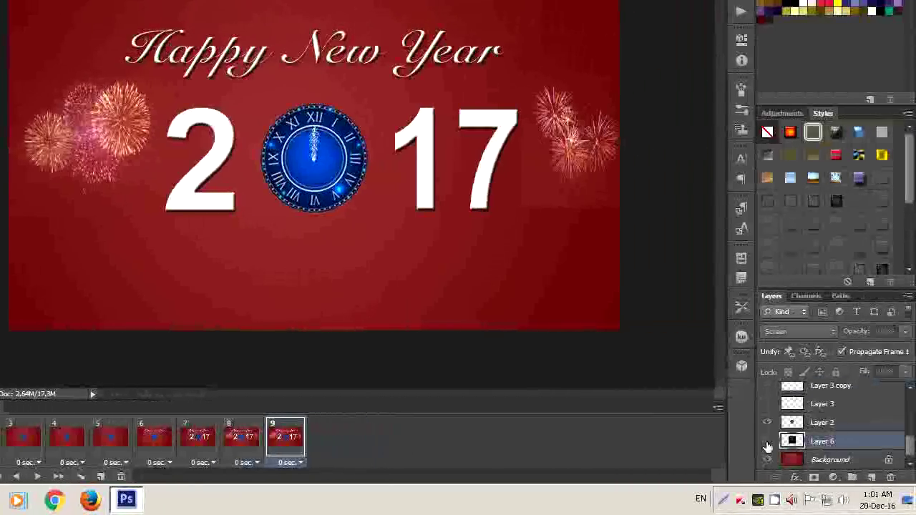
click(767, 444)
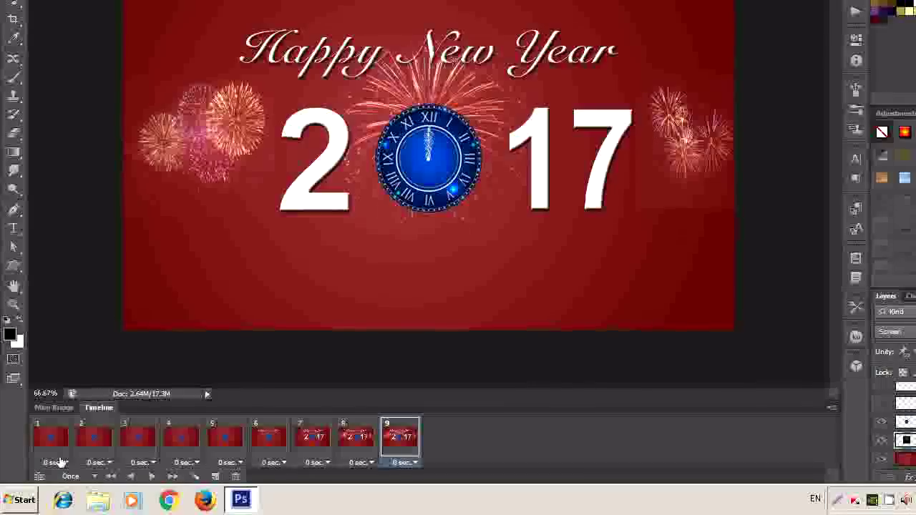
Set all nine frames to a 1-second delay and the loop option to Forever
click(60, 462)
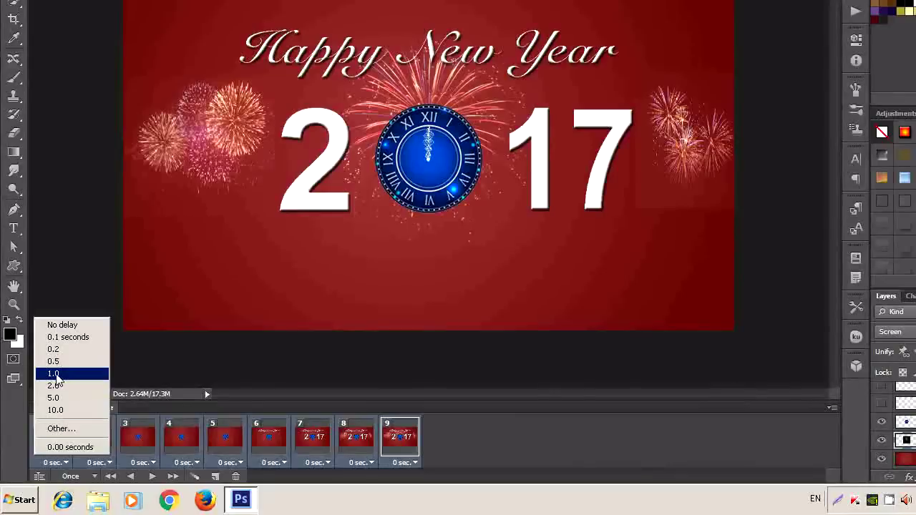
click(56, 374)
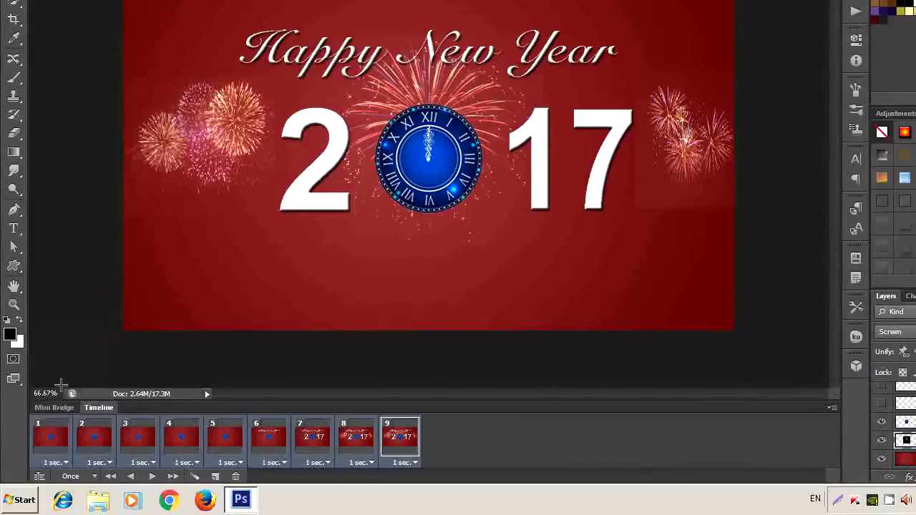
click(94, 476)
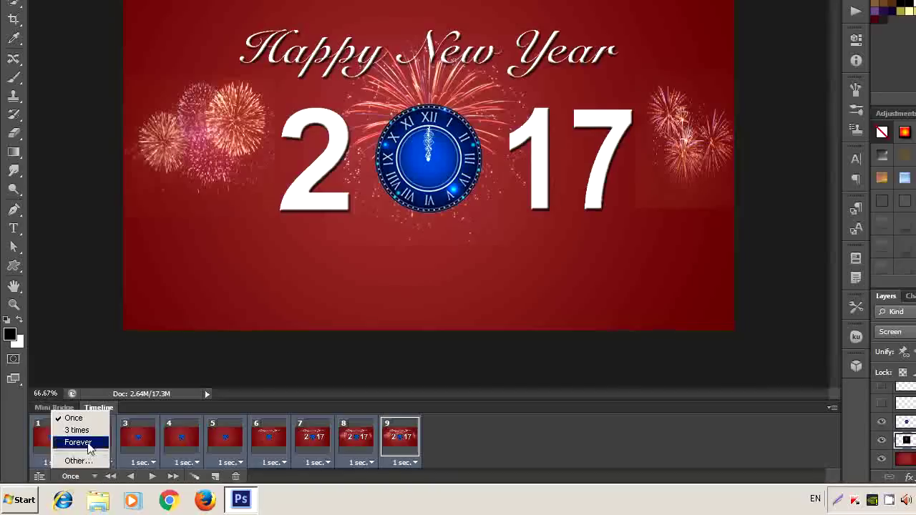
click(90, 444)
click(39, 448)
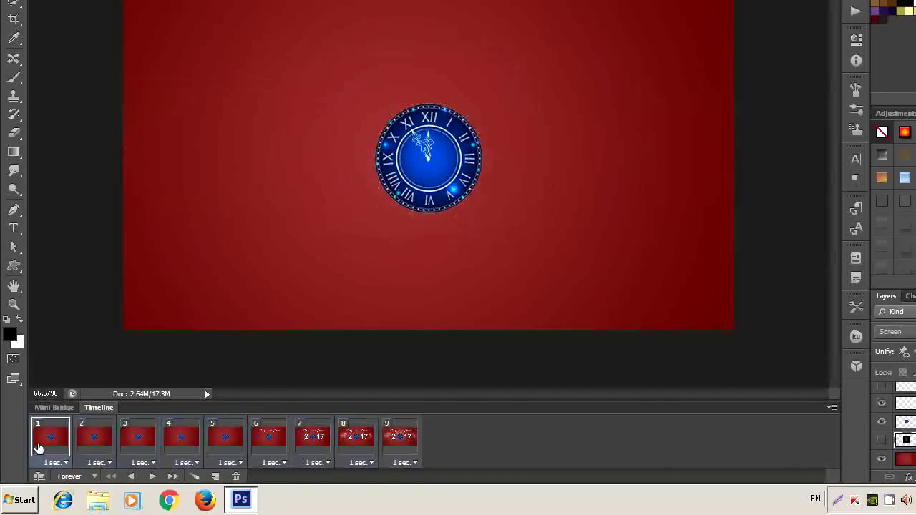
Play the animation preview from the lone clock to the full fireworks 2017 card
click(156, 478)
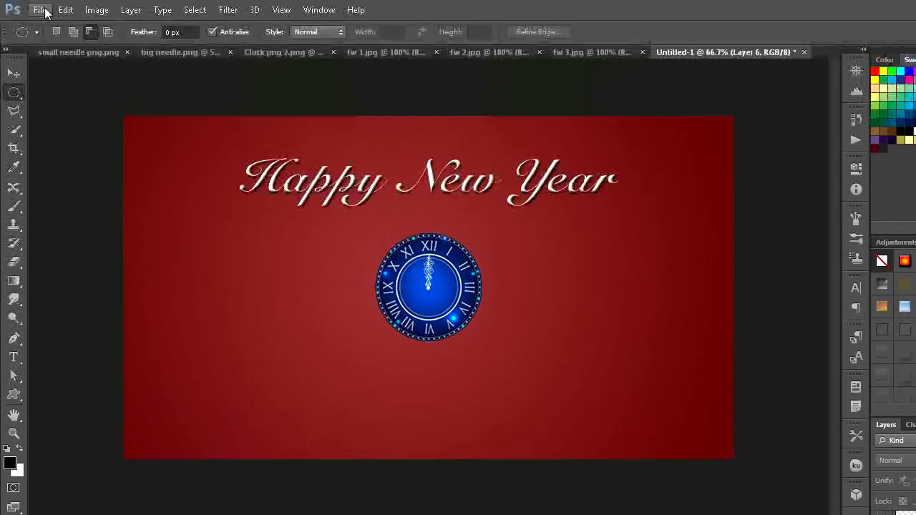
click(41, 10)
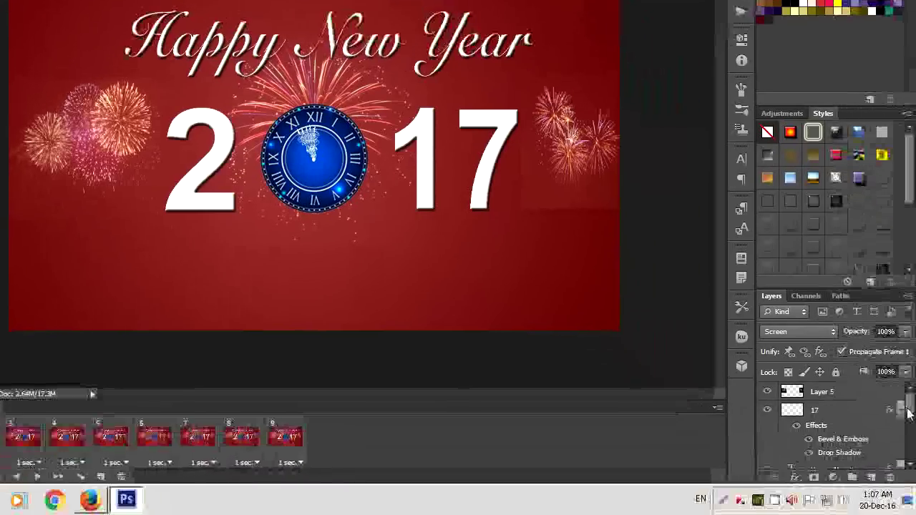
scroll(911, 464, down, 5)
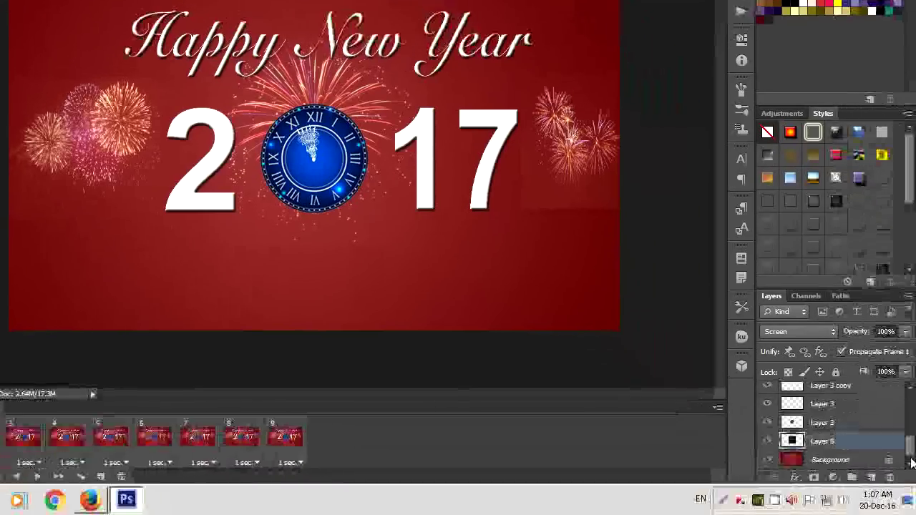
Recolour the Background layer from red to deep blue (1d1b7b) with Replace Color
click(828, 464)
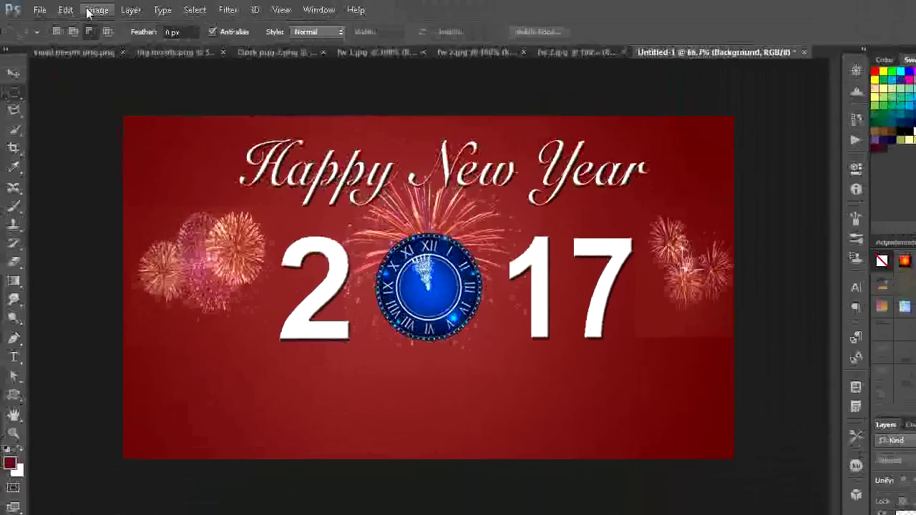
click(96, 10)
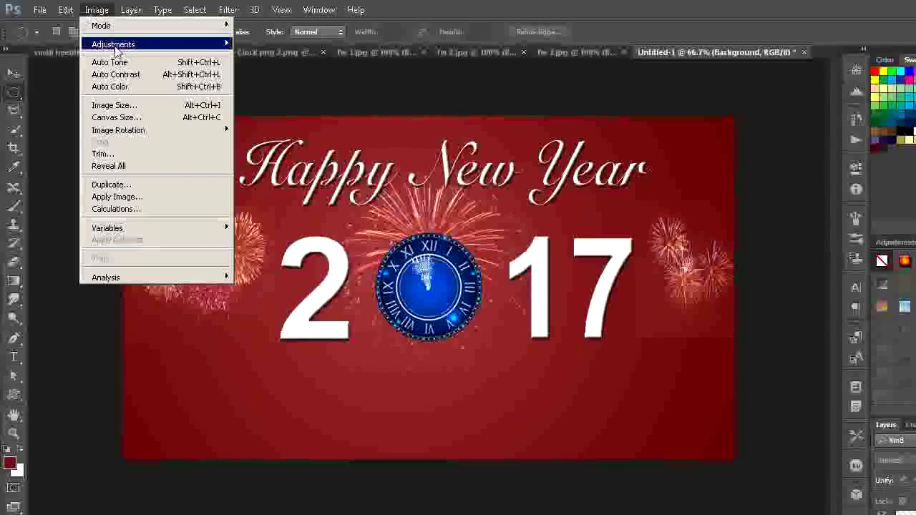
mouse_move(113, 45)
click(311, 326)
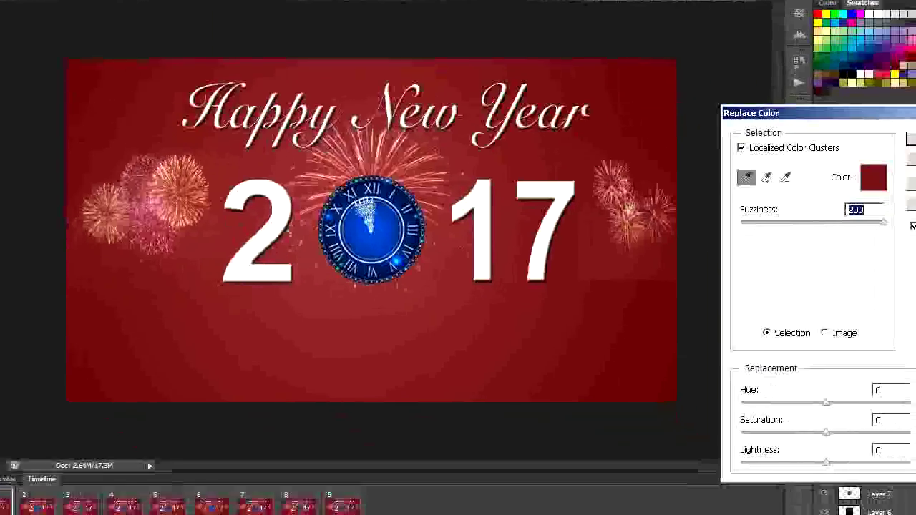
click(877, 401)
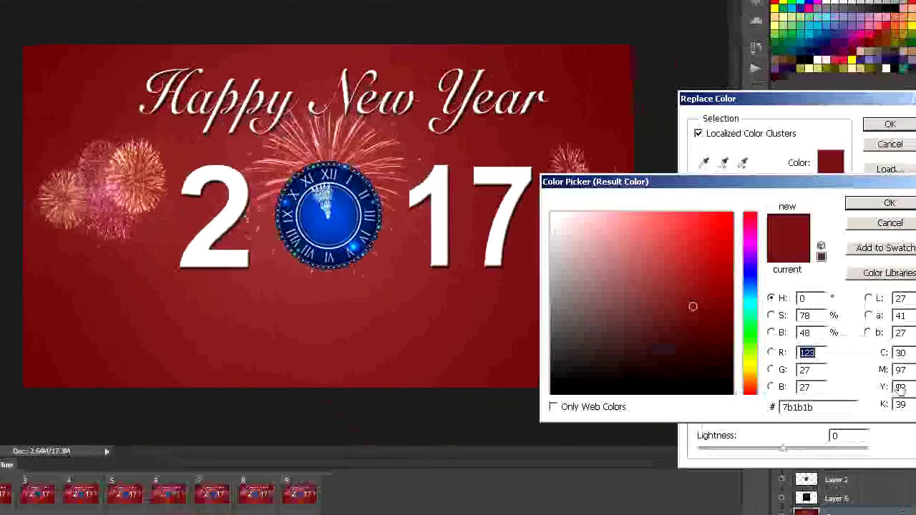
click(734, 272)
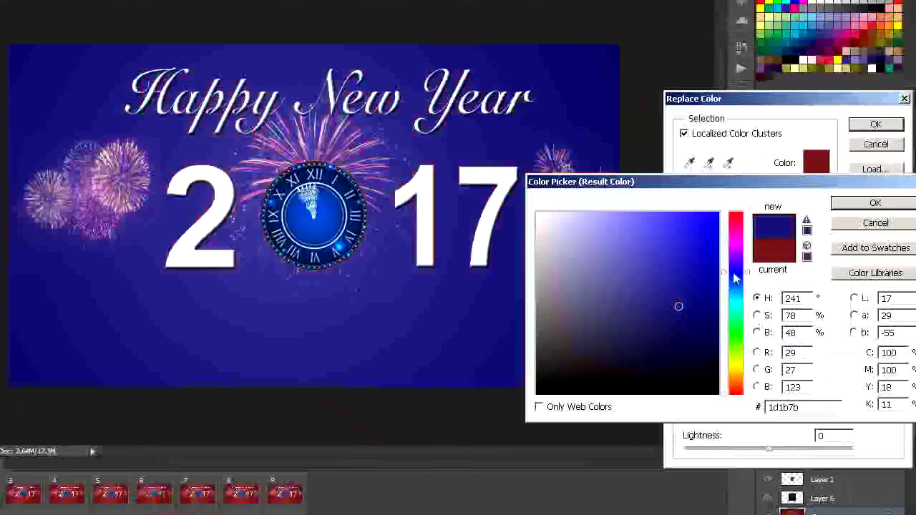
click(877, 204)
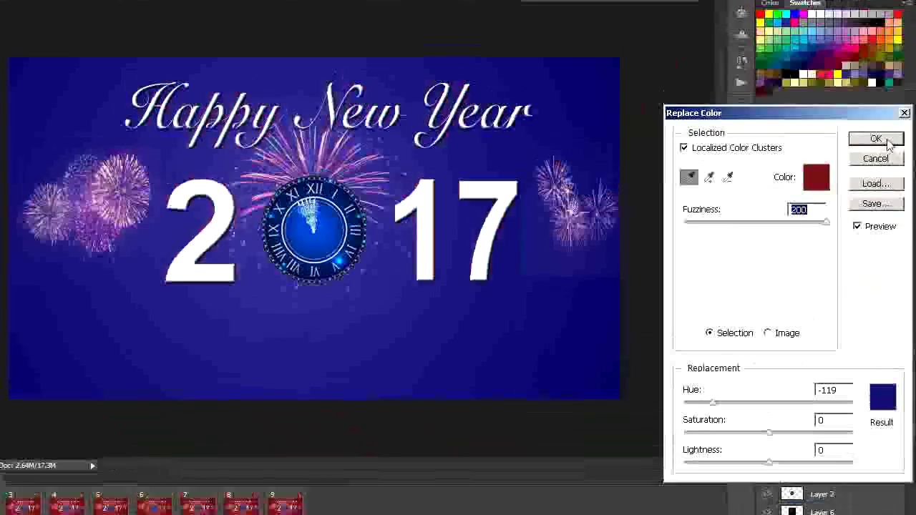
click(875, 124)
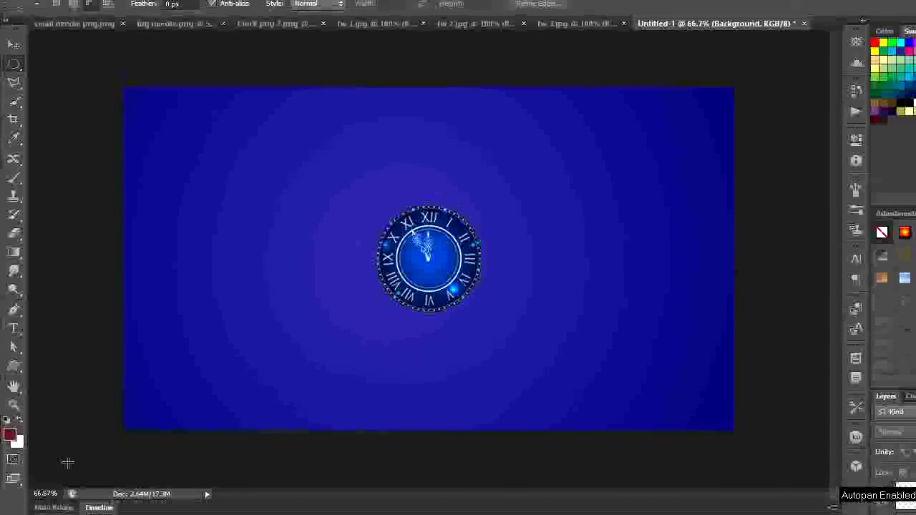